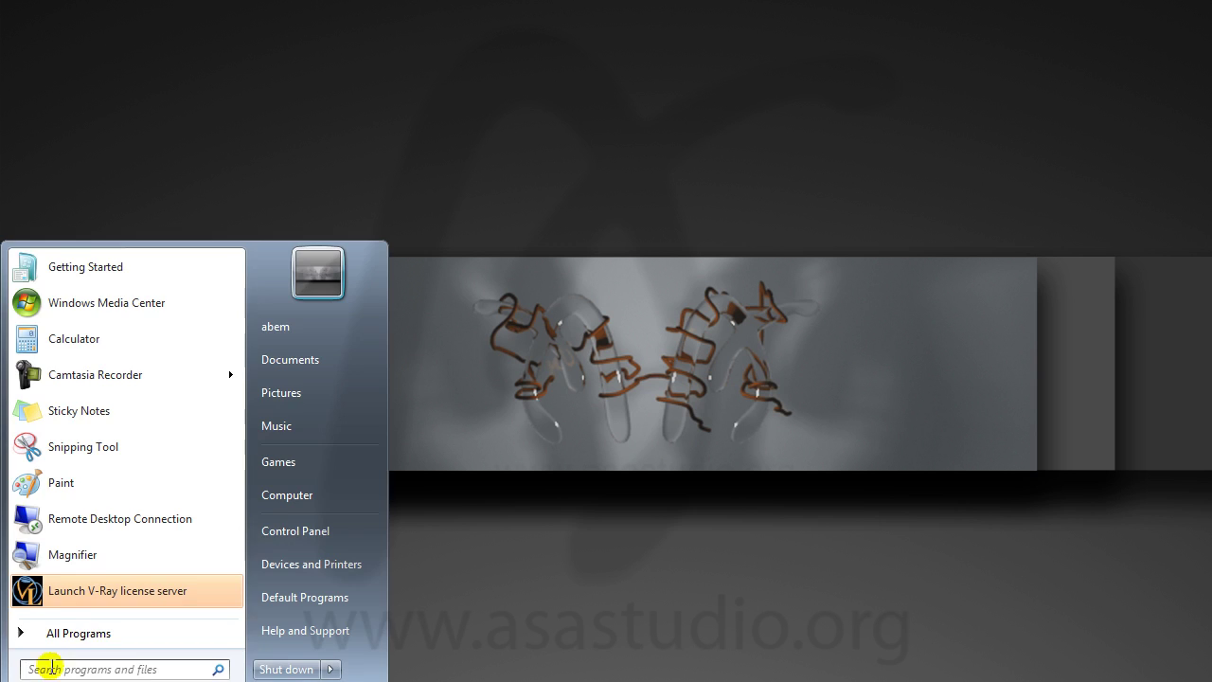
Step: Launch HandBrake from the Start menu's program list and move its window up and to the left
click(56, 631)
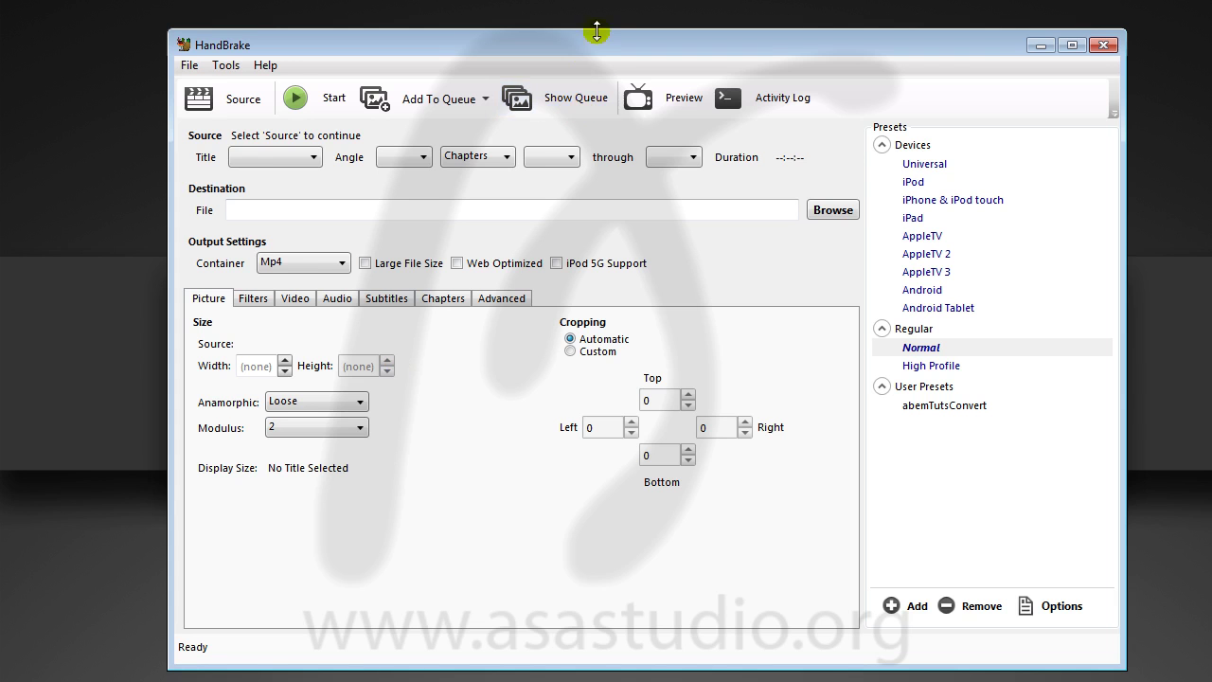
drag(589, 44, 527, 35)
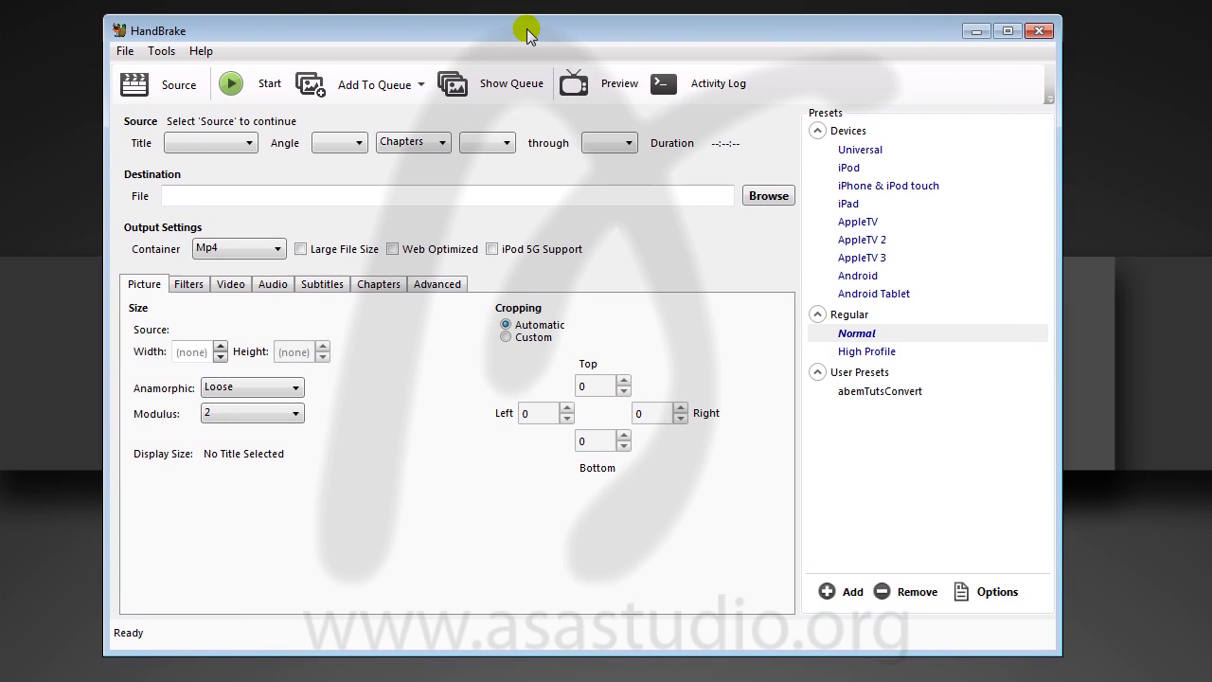
Step: In Tools > Options, turn off the startup update check and leave When Done at Do nothing
click(163, 52)
click(185, 135)
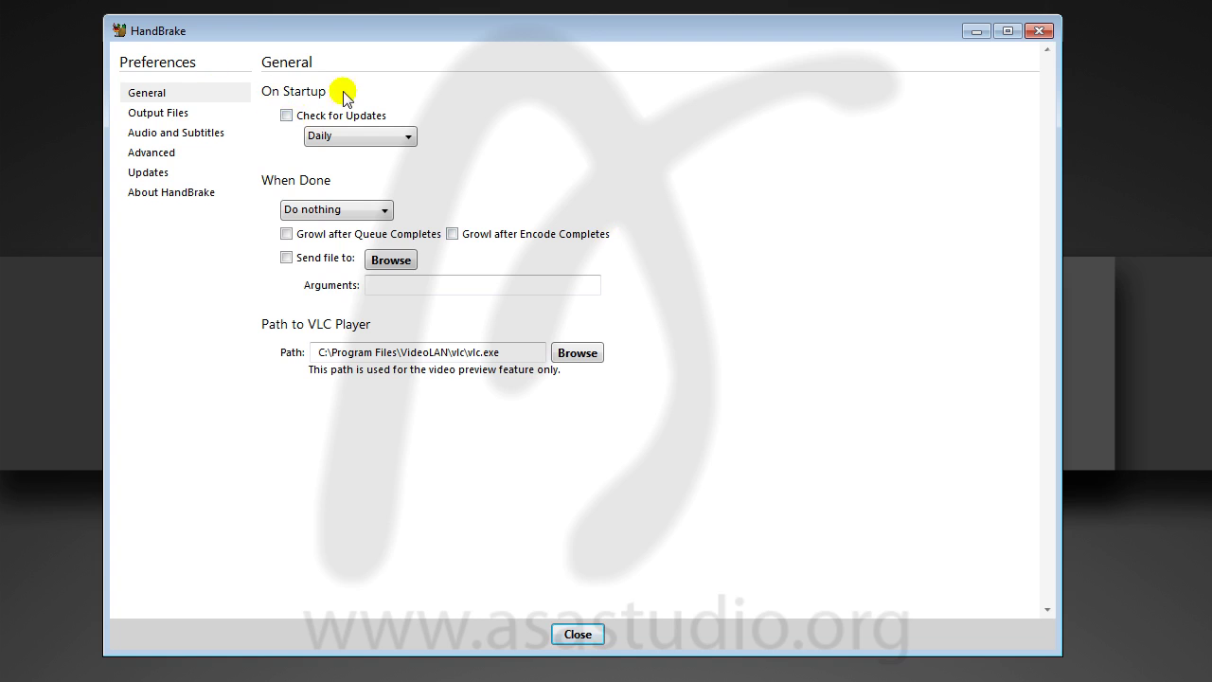
click(286, 115)
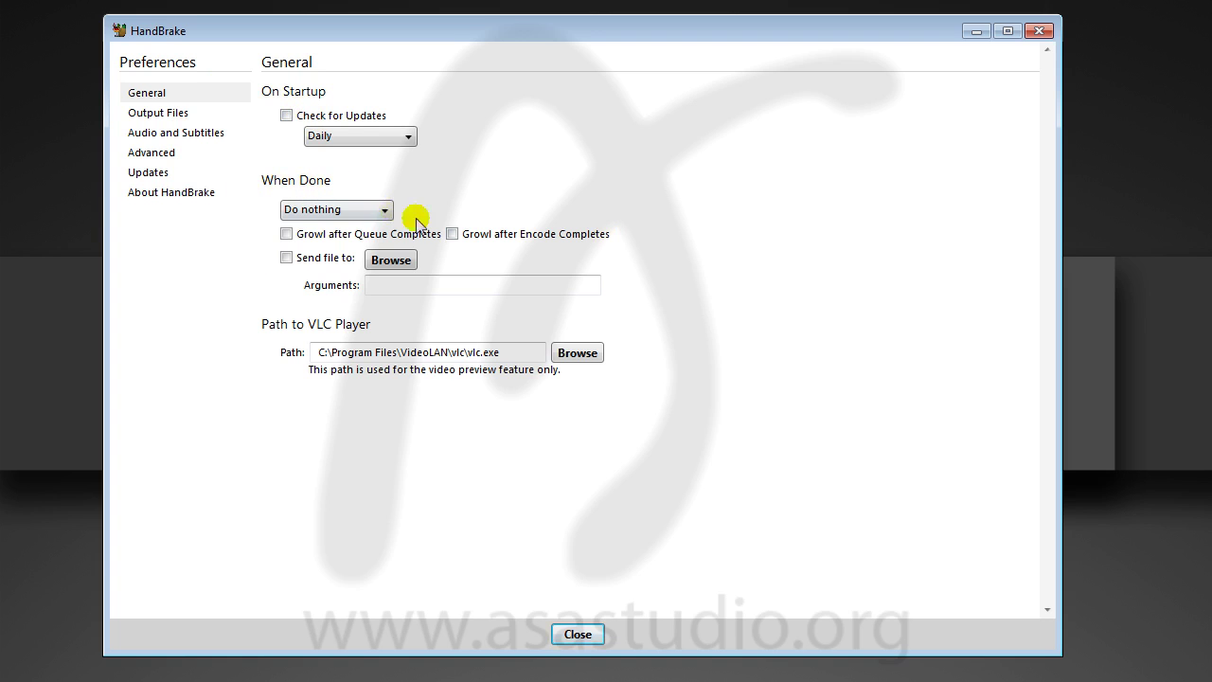
click(384, 209)
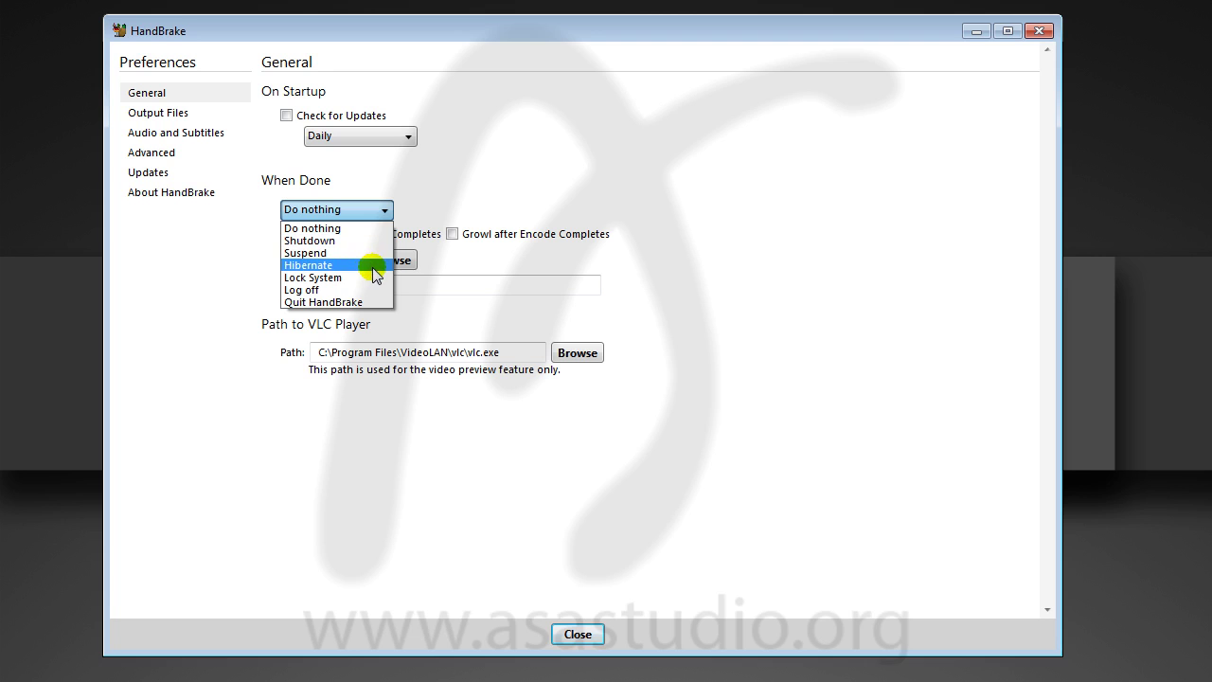
click(481, 203)
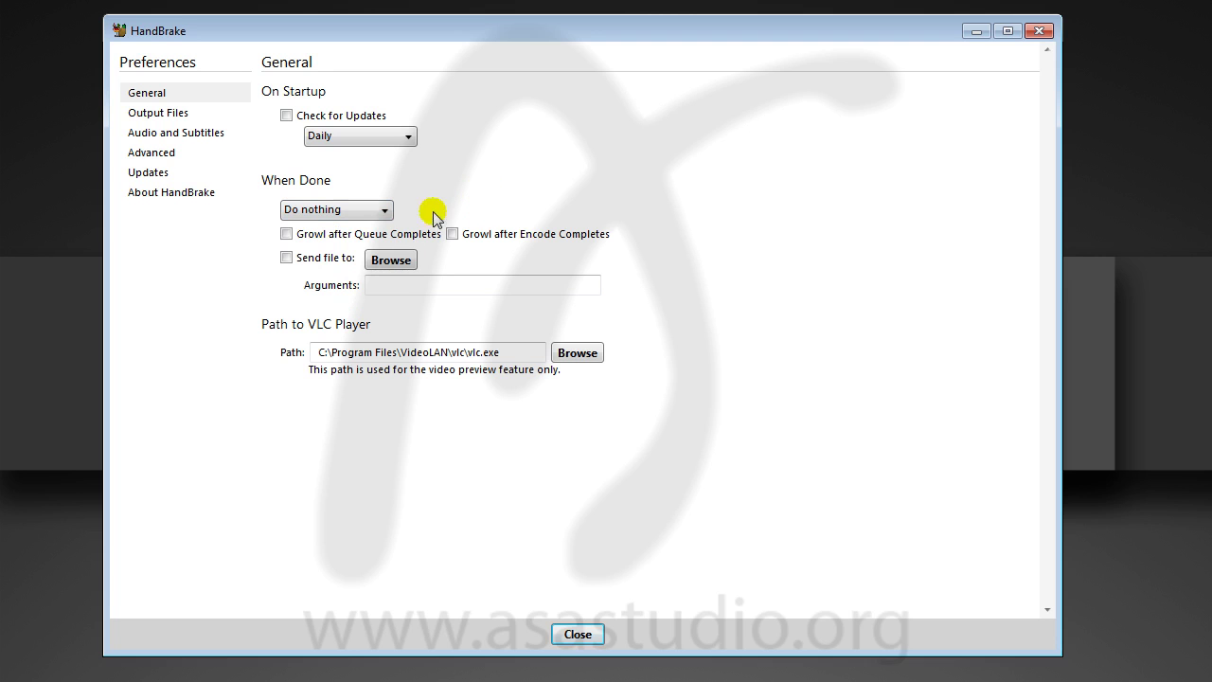
Step: Check that the Output Files name format is {source}, then move to the Audio and Subtitles preferences
click(158, 115)
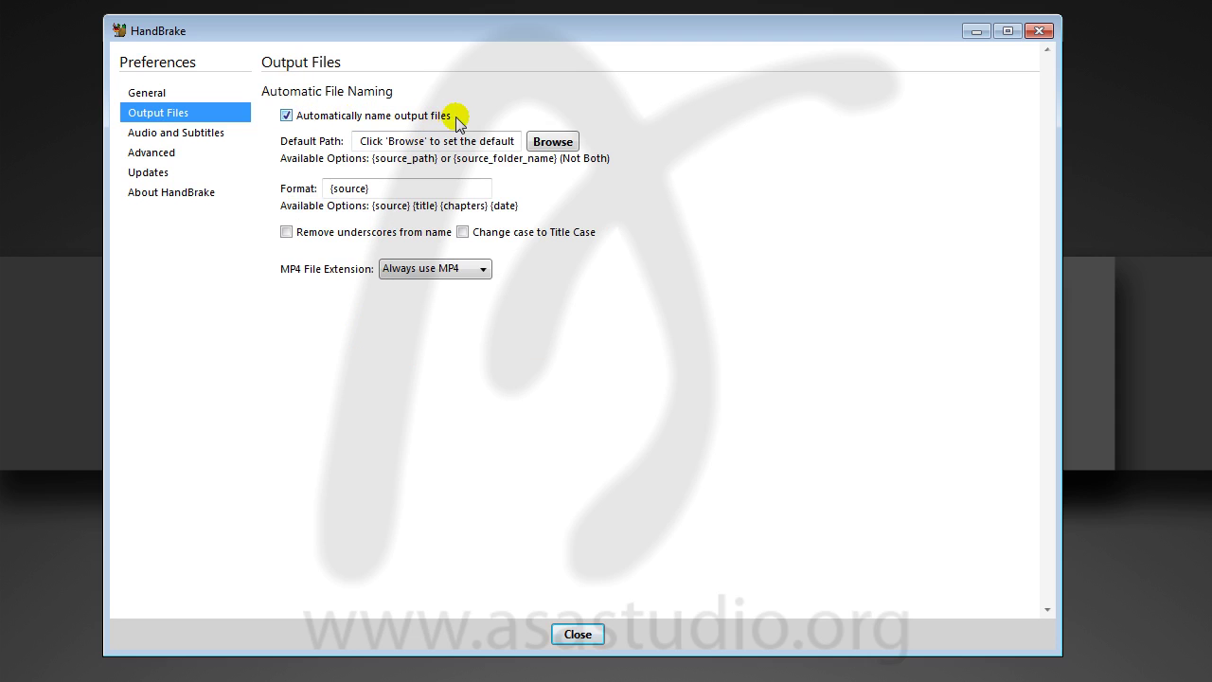
click(390, 188)
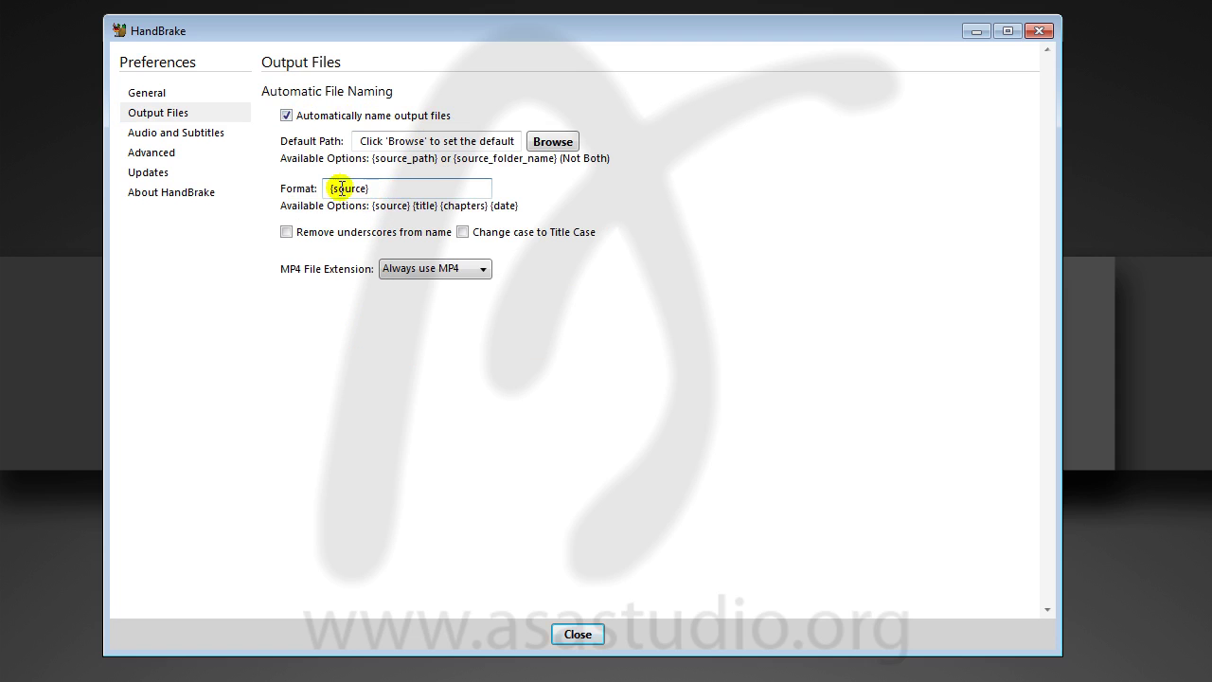
drag(388, 190, 284, 187)
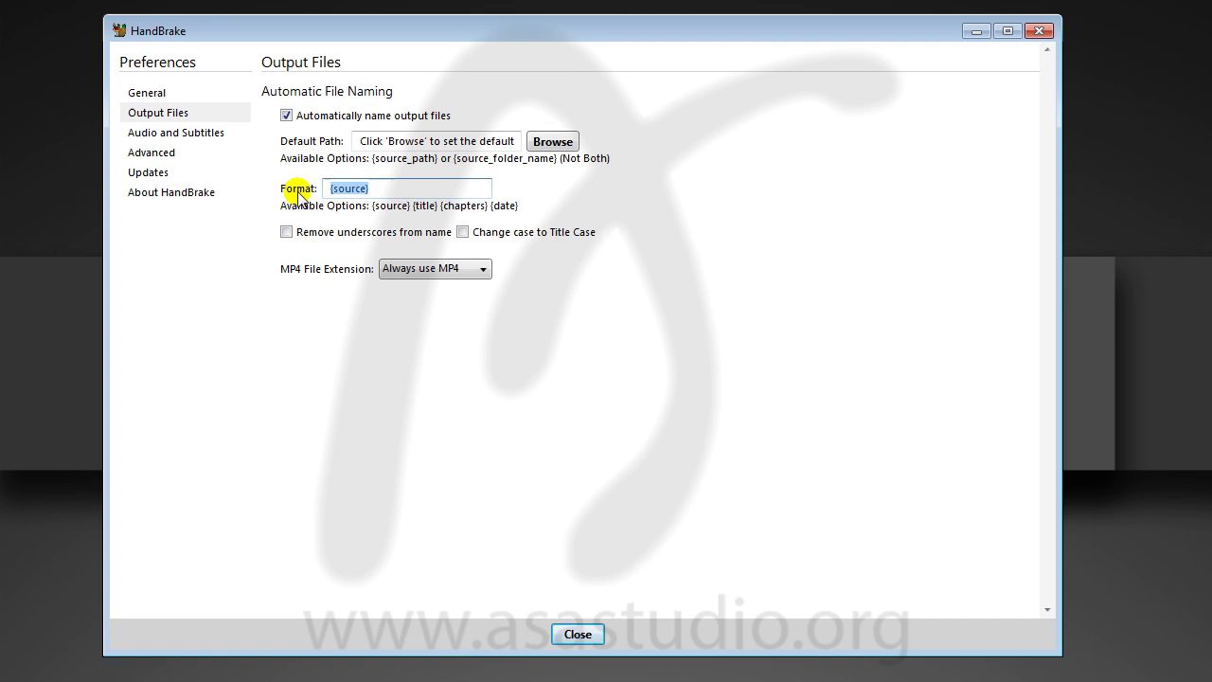
click(394, 189)
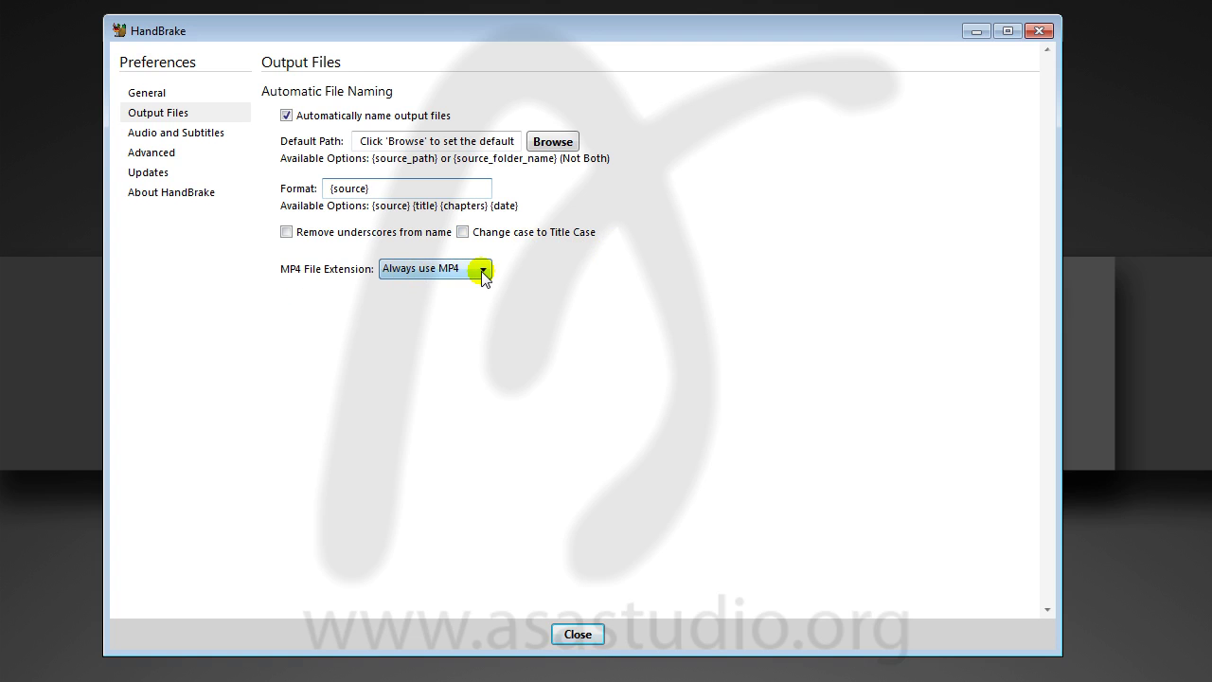
click(147, 135)
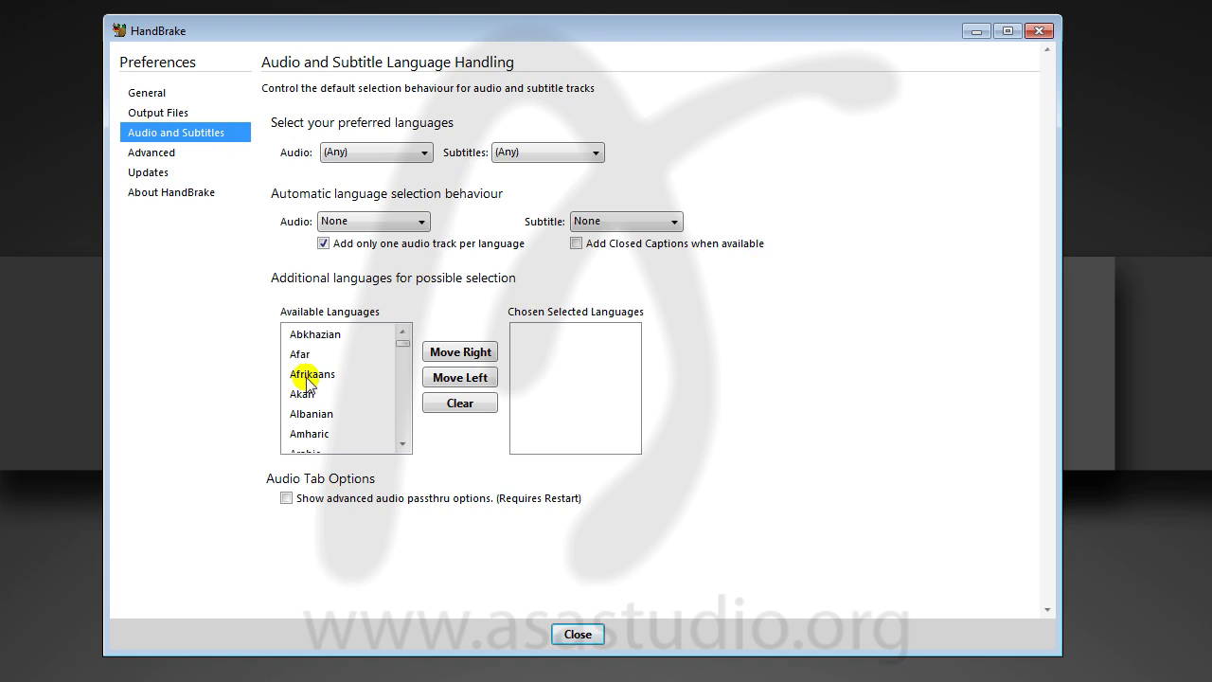
Step: Look through the Advanced, Updates and About HandBrake pages, then return to Output Files
drag(406, 344, 410, 438)
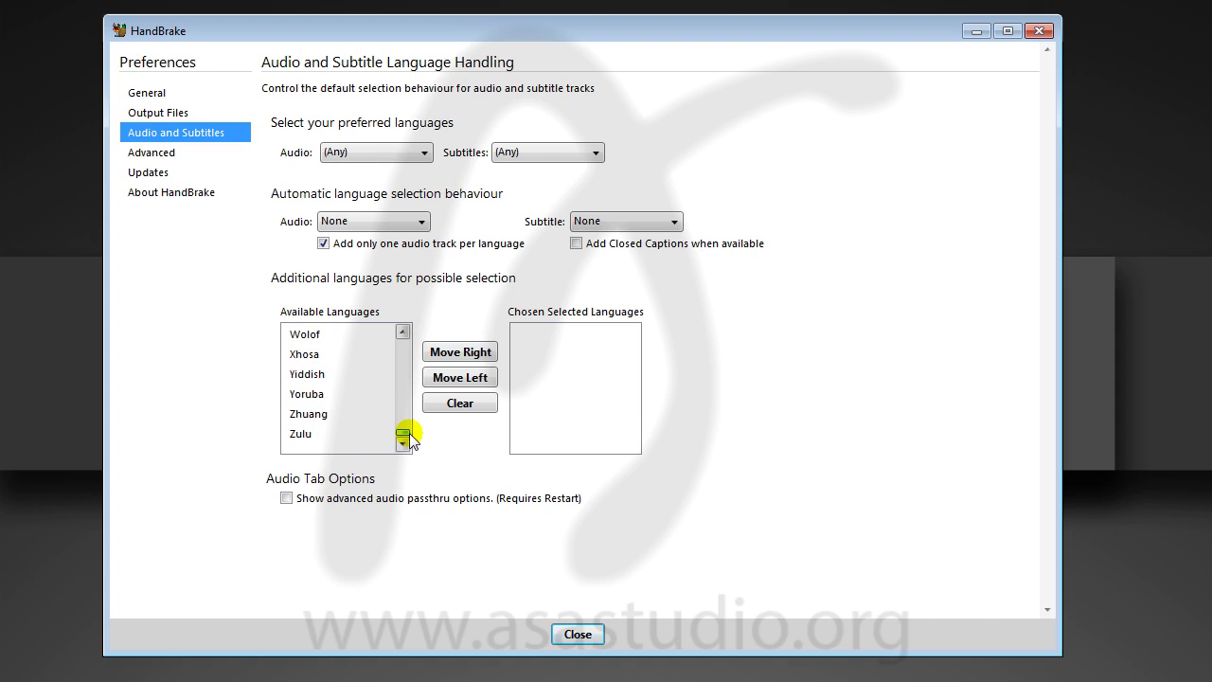
click(155, 153)
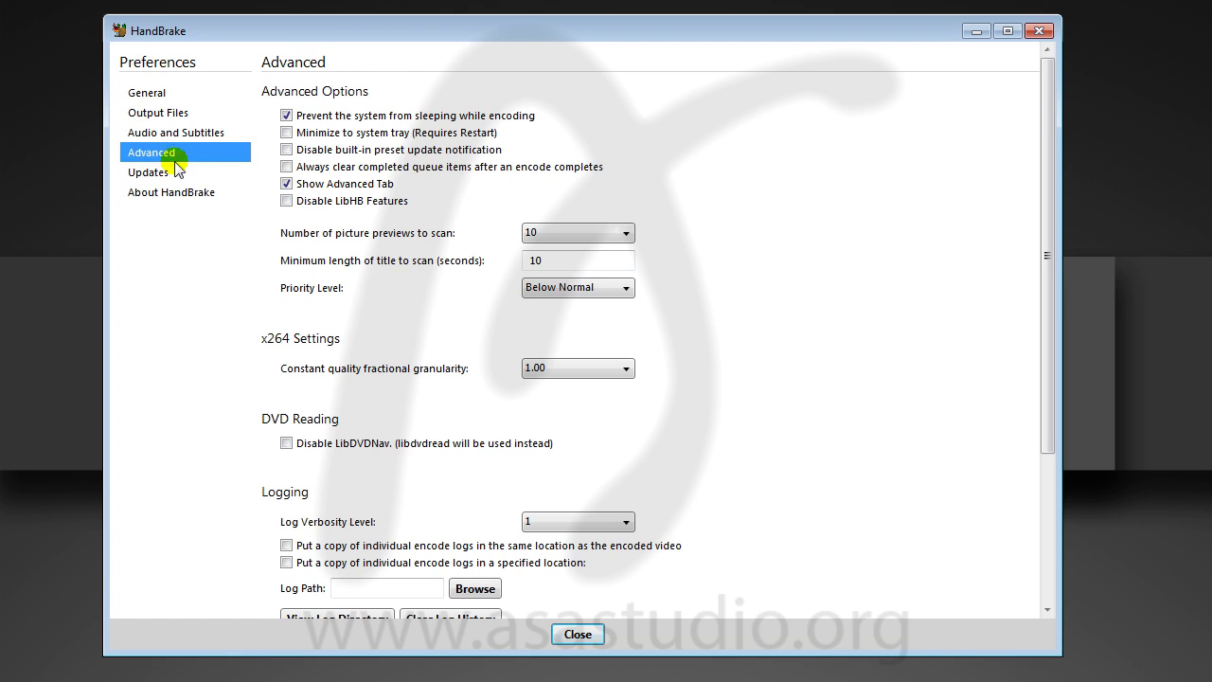
click(809, 196)
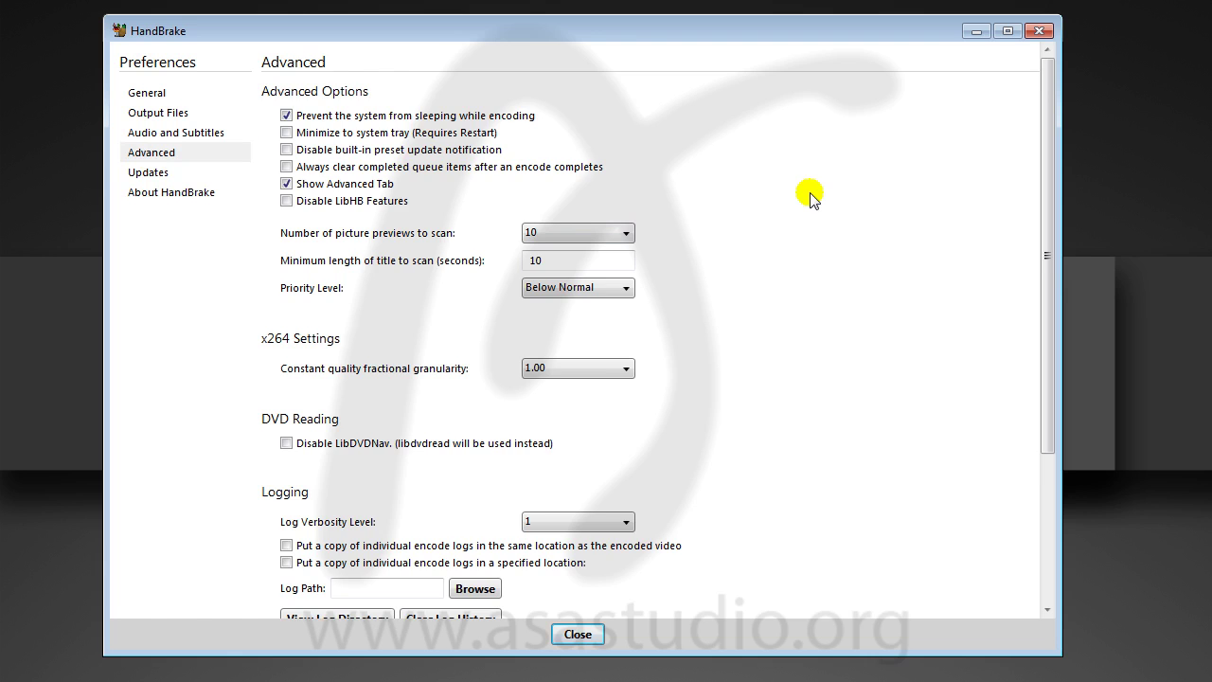
scroll(811, 198, down, 5)
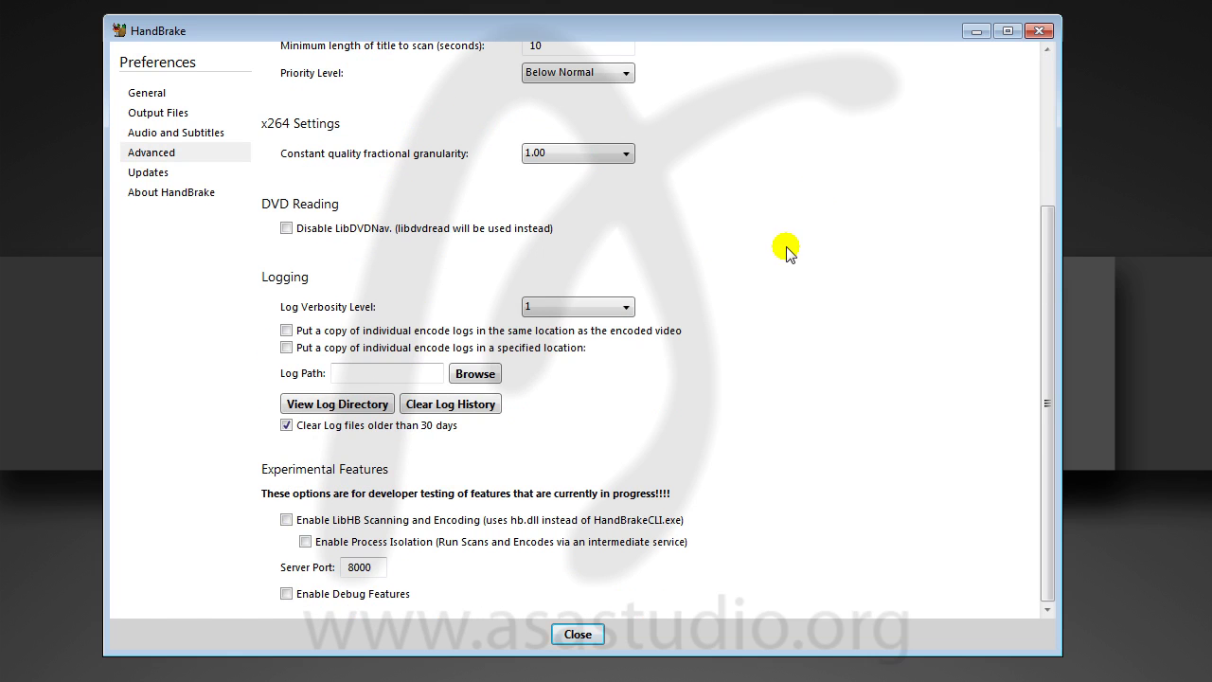
scroll(790, 386, up, 5)
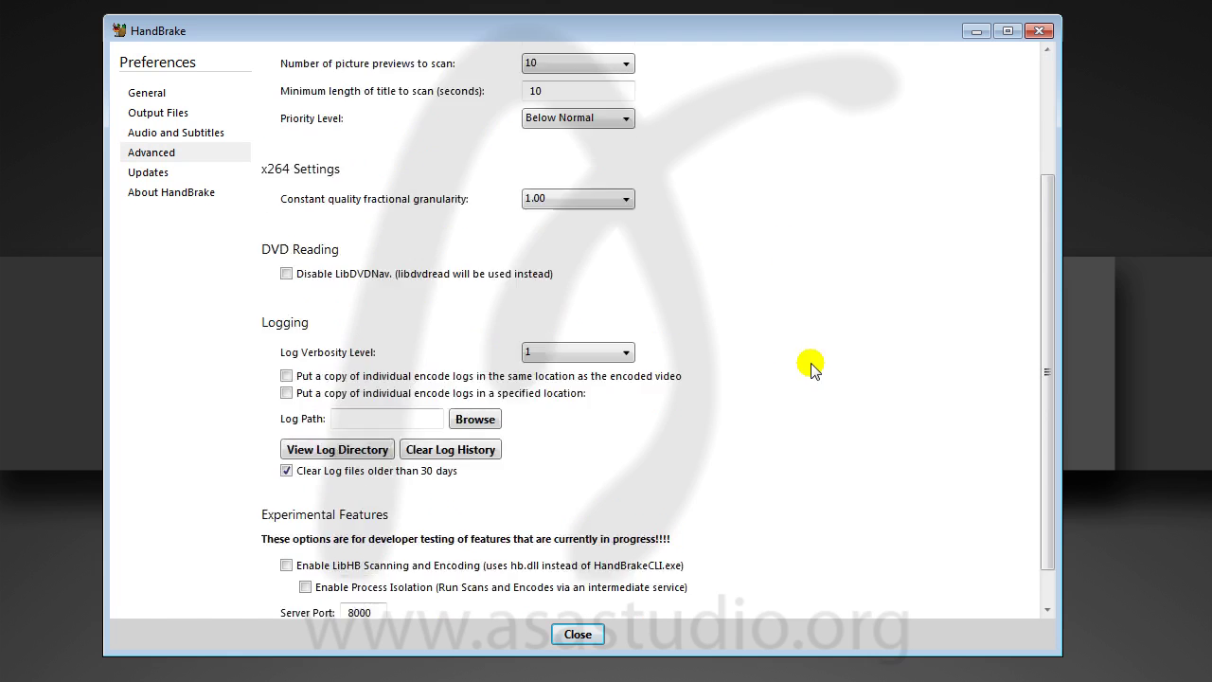
click(154, 175)
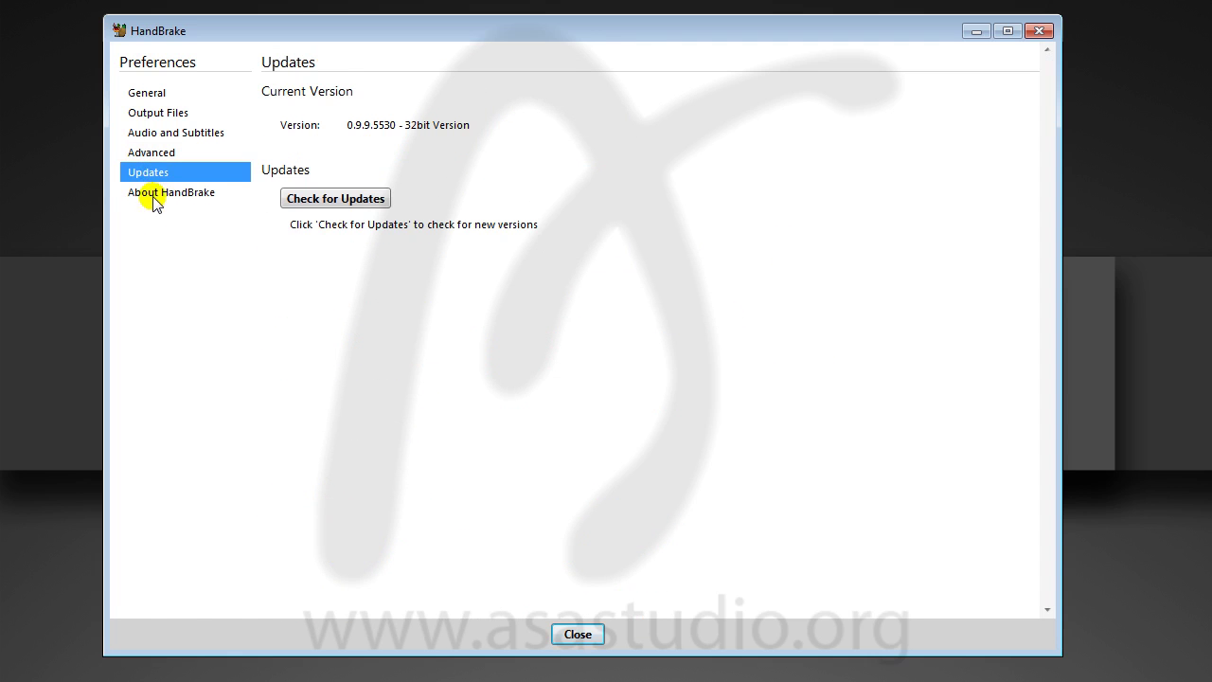
click(157, 194)
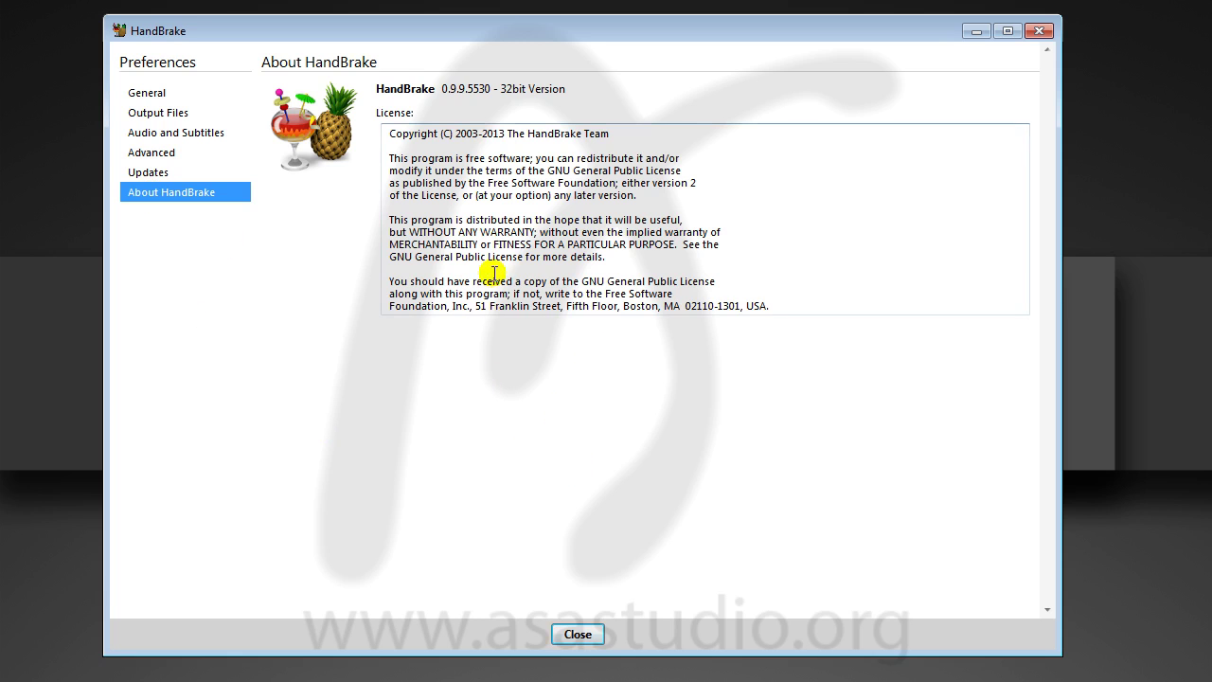
click(162, 113)
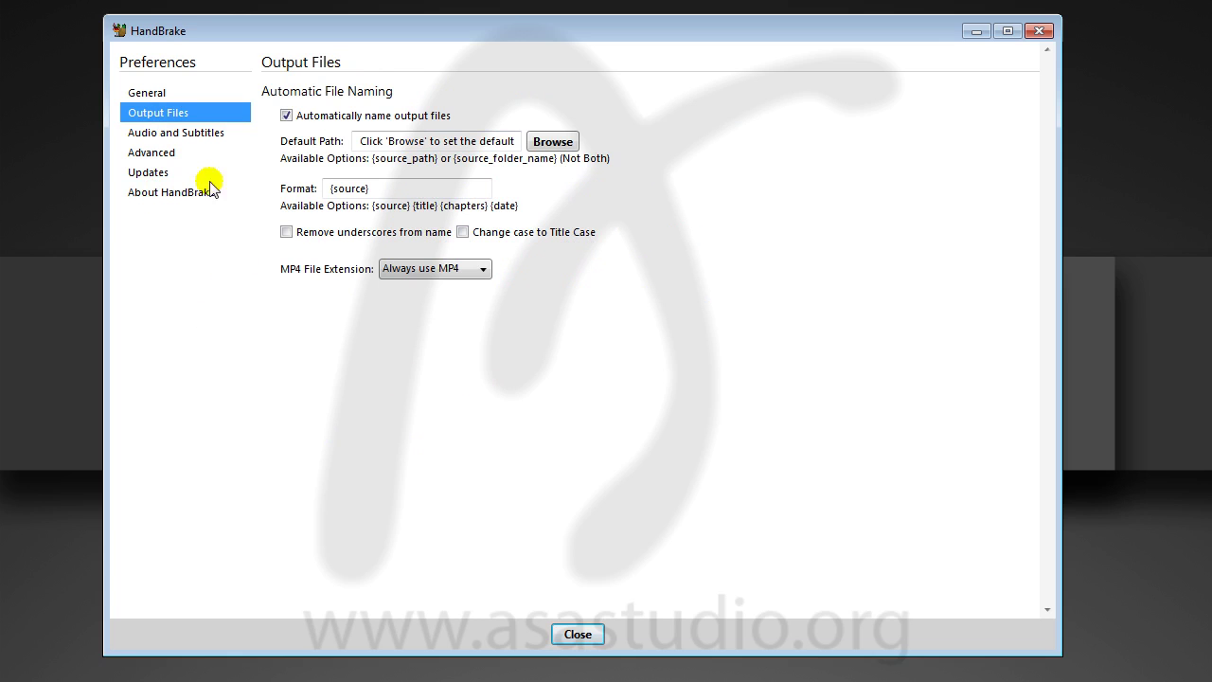
Step: Close the preferences, apply the abemTutsConvert preset and confirm custom cropping of 0 on all four sides
click(578, 634)
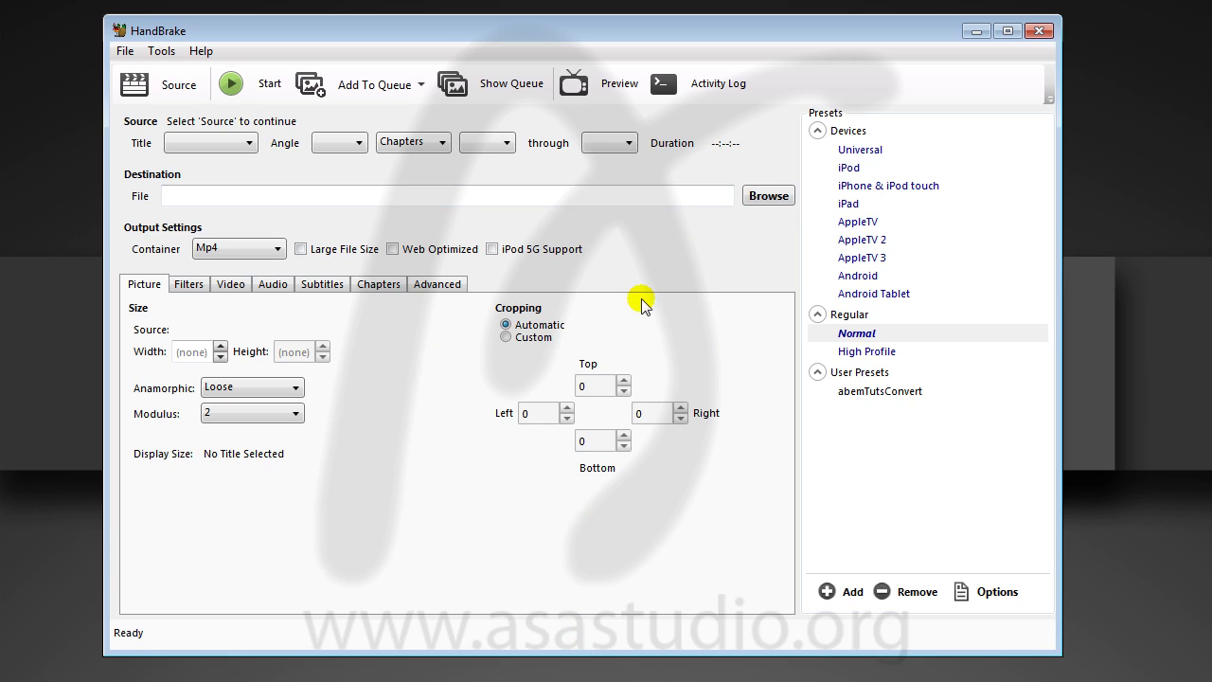
click(851, 398)
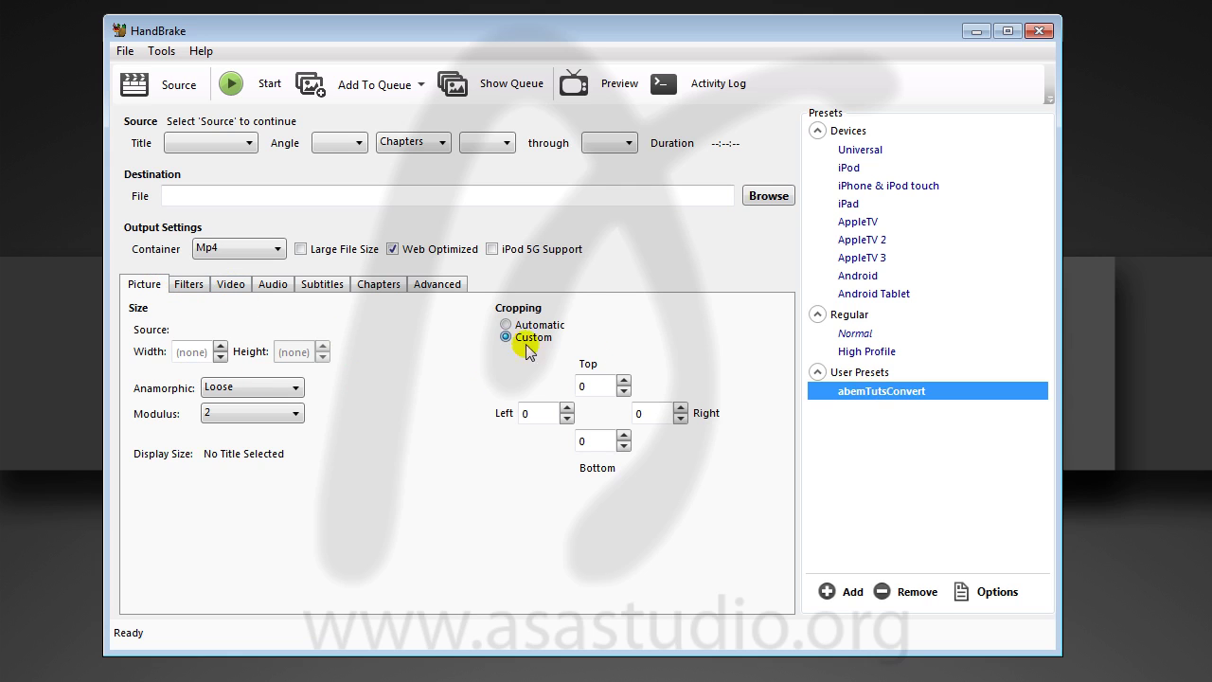
click(591, 389)
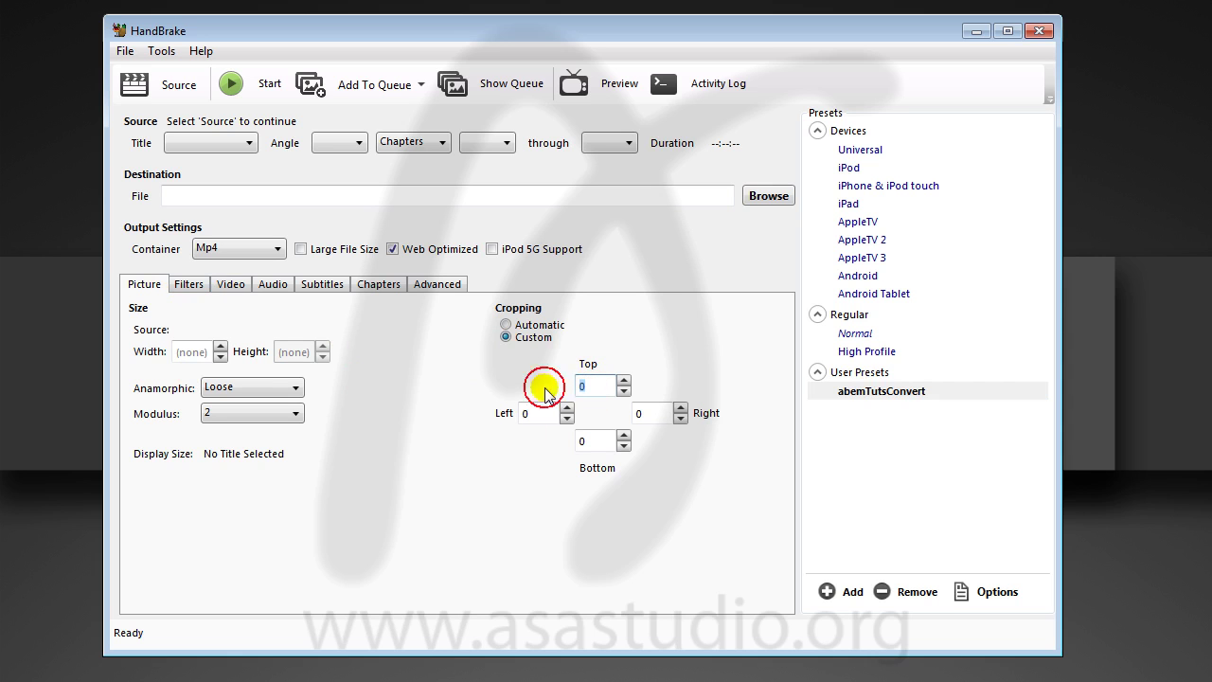
click(530, 412)
click(597, 442)
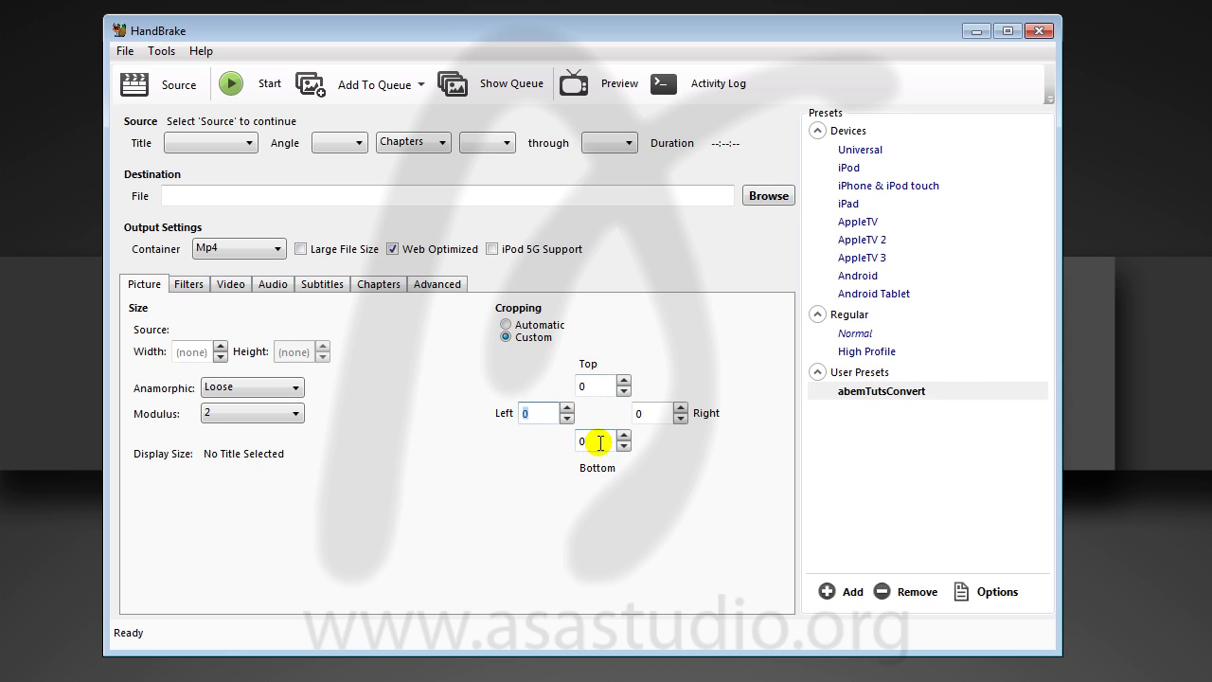
click(655, 413)
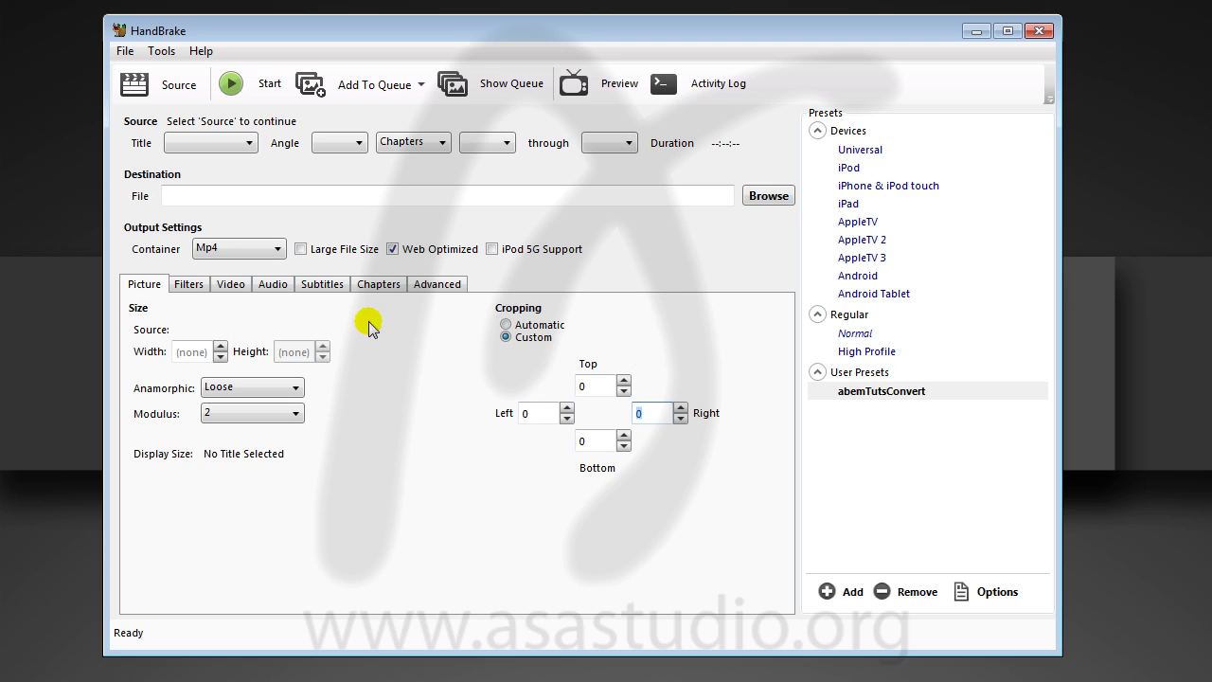
Step: Review the Video tab, keeping framerate Same as source and the H.264 (x264) codec
click(231, 284)
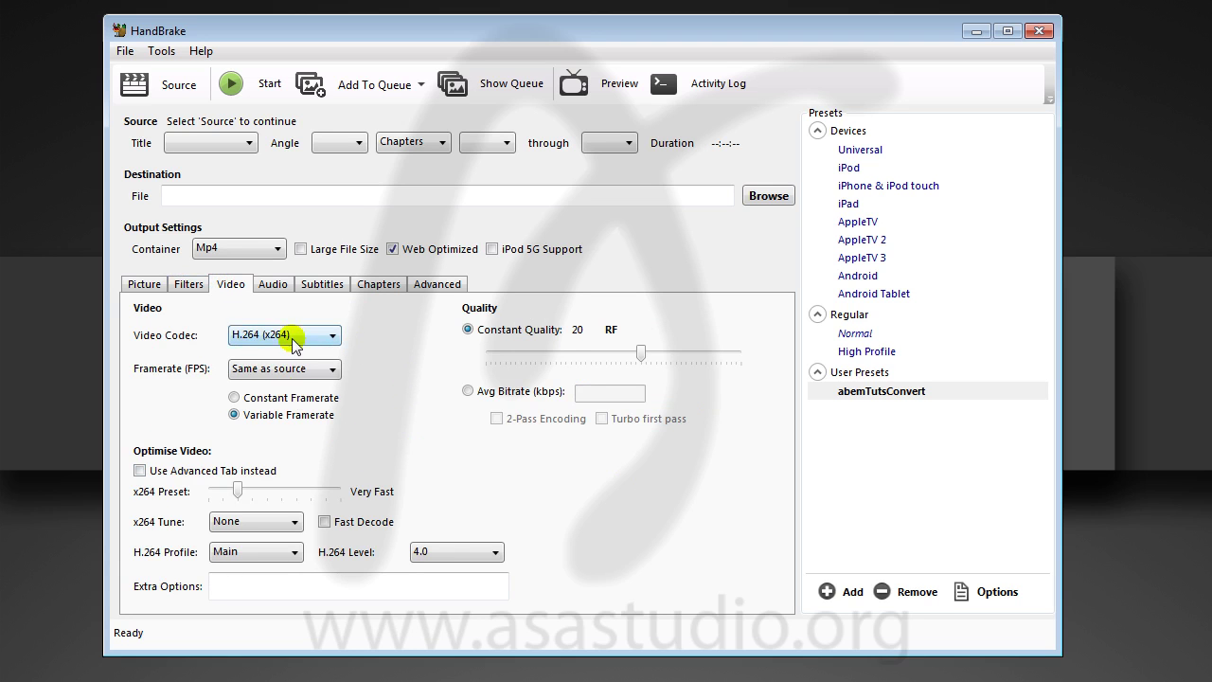
click(331, 370)
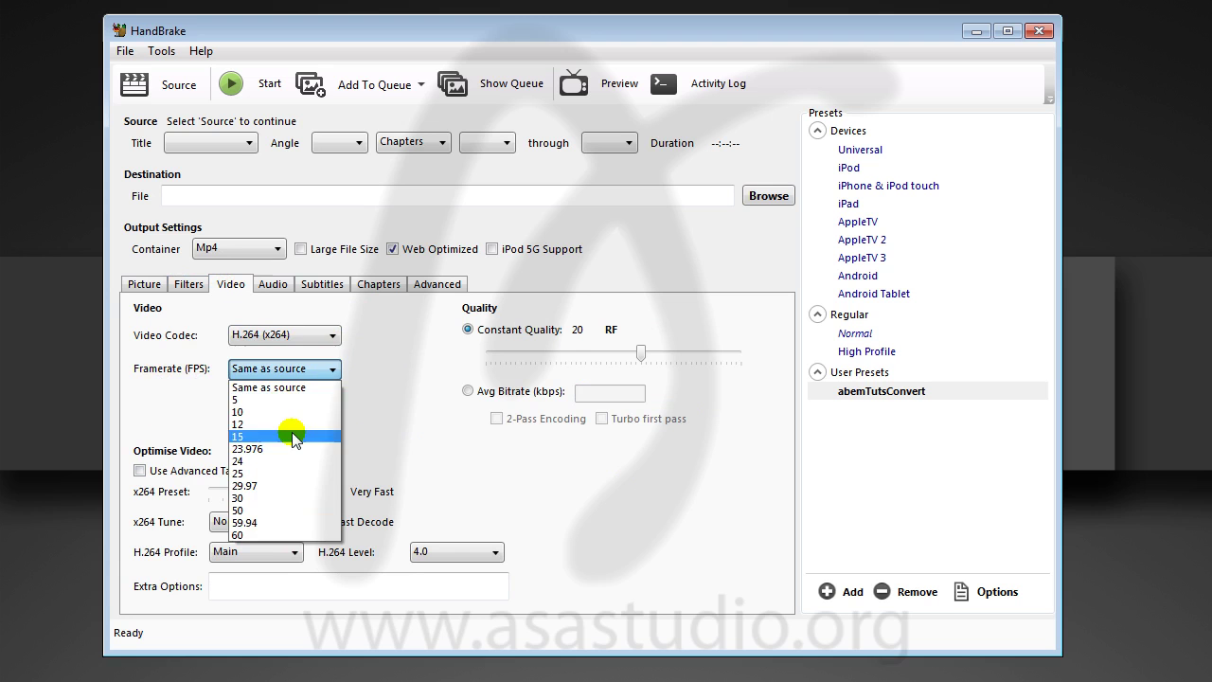
click(389, 409)
click(331, 338)
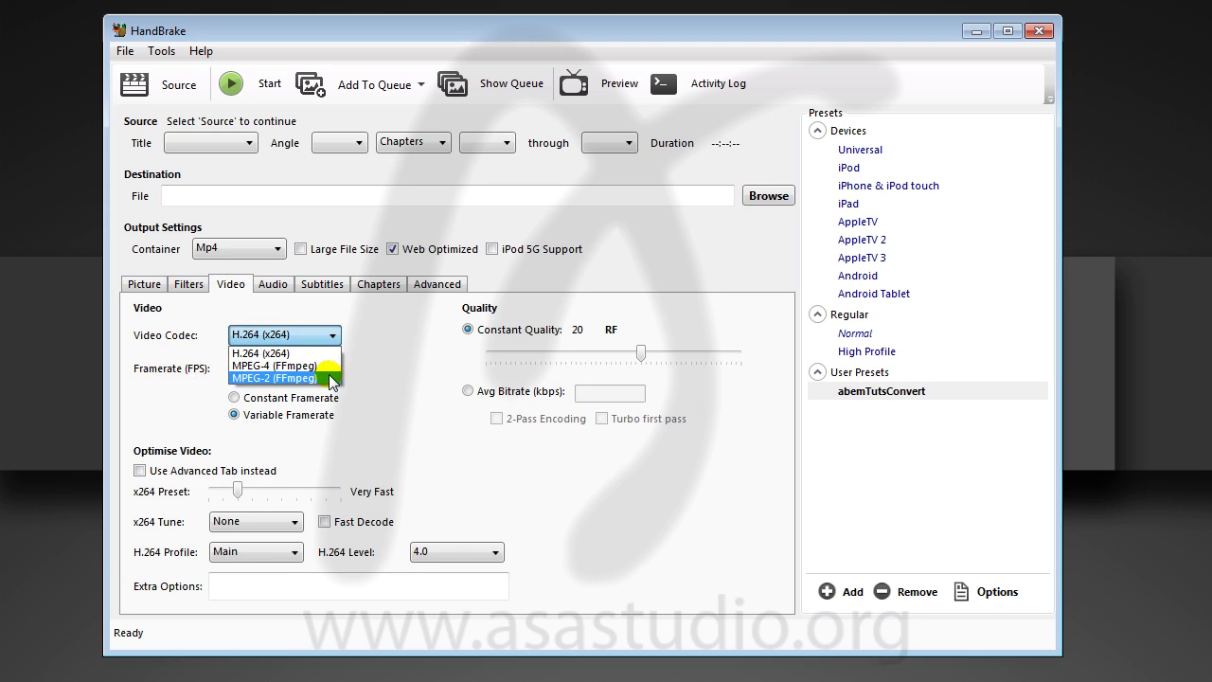
click(379, 350)
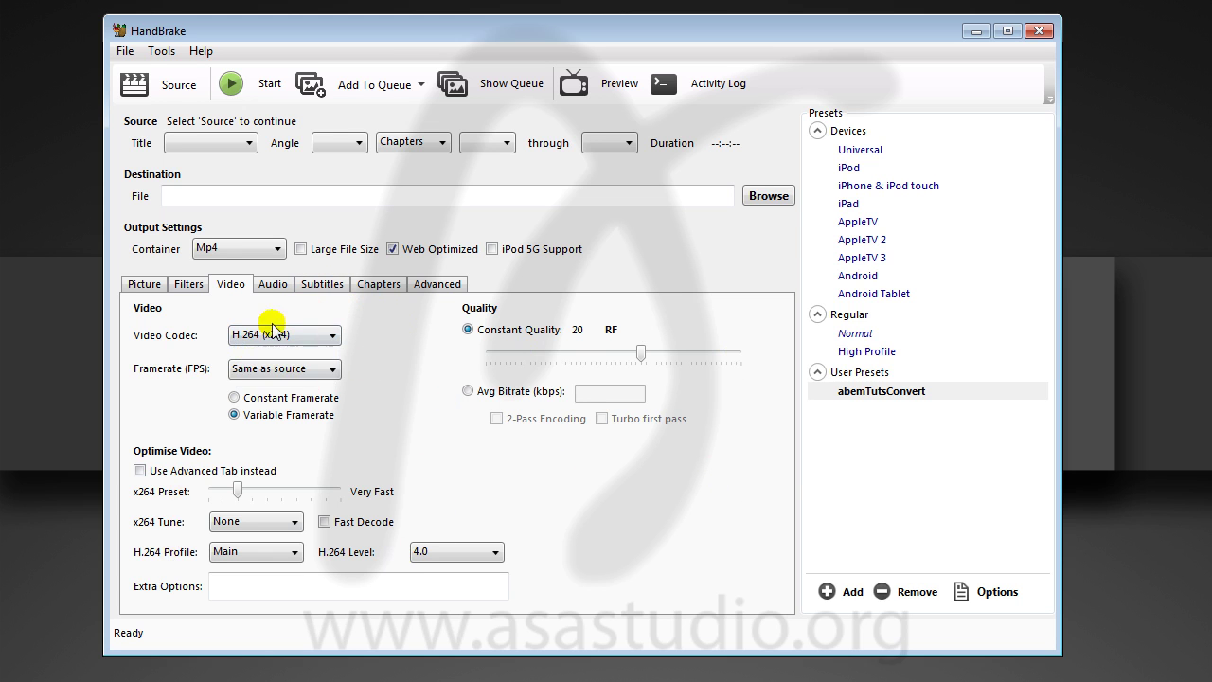
Step: Keep the audio track at MP3 (lame) codec, Stereo mixdown and bitrate 64
click(273, 286)
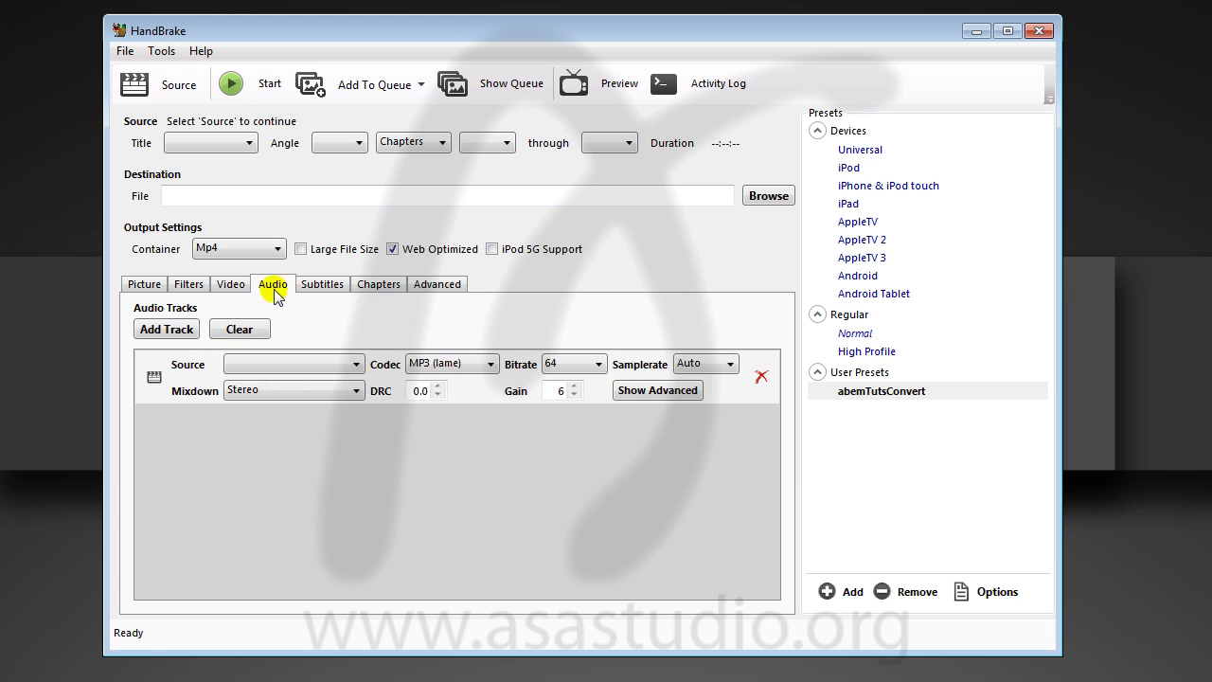
click(490, 366)
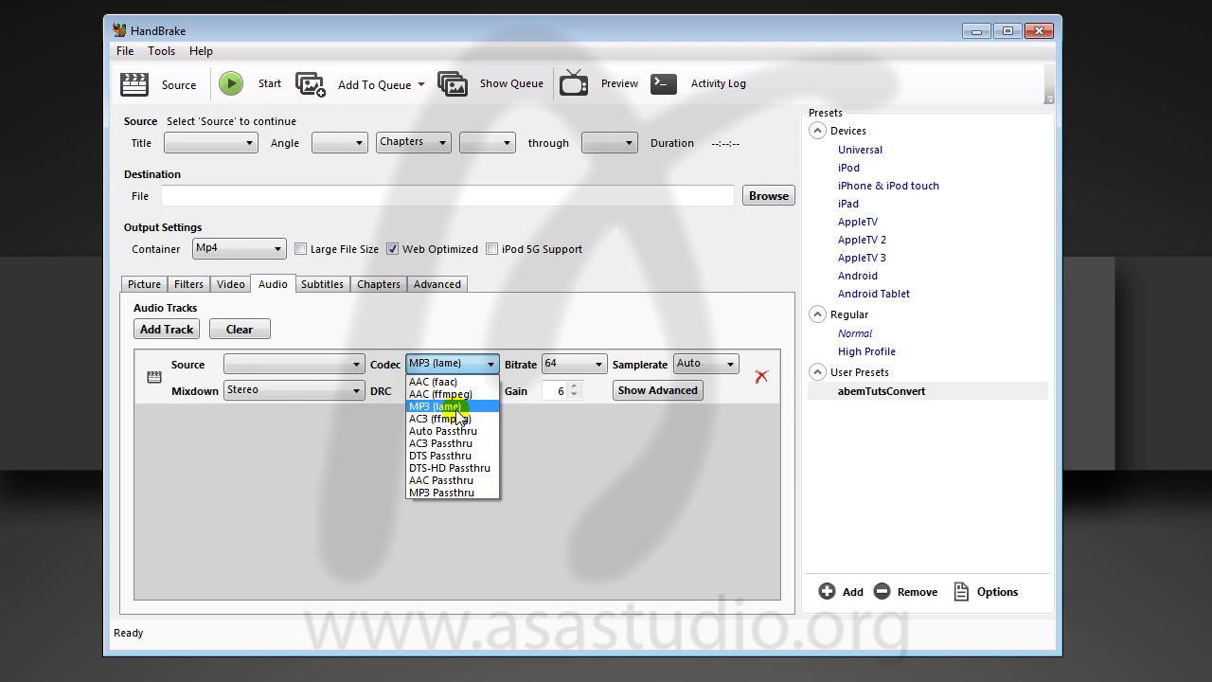
click(294, 416)
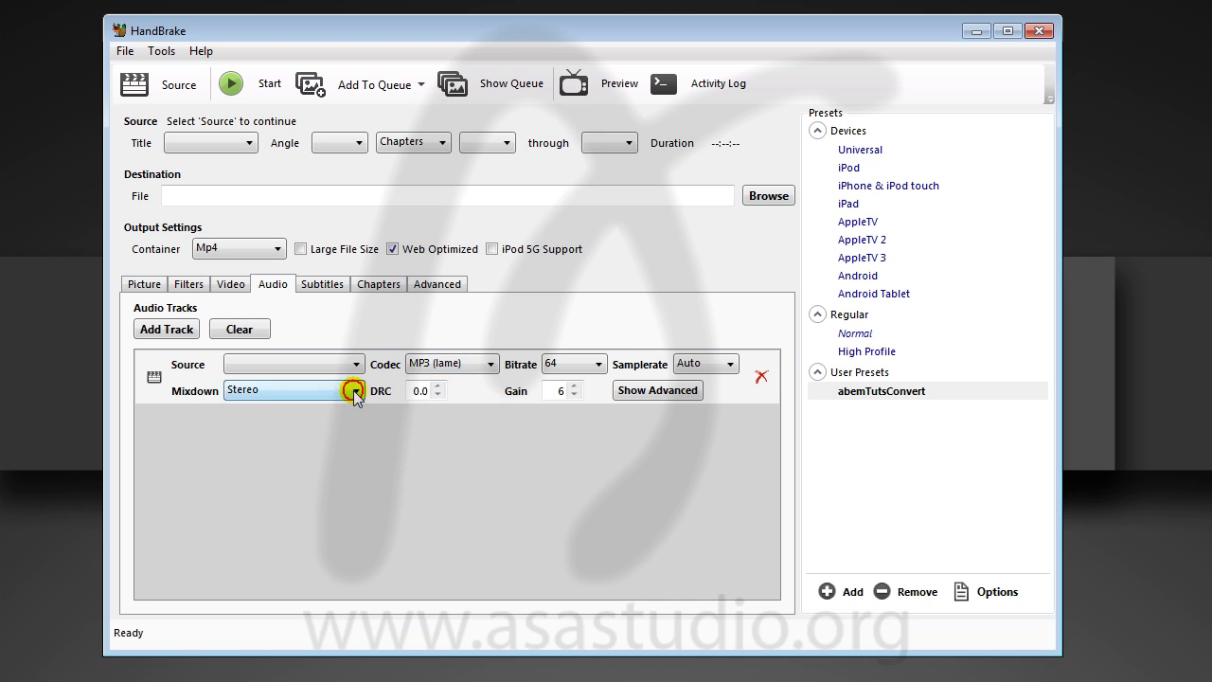
click(354, 390)
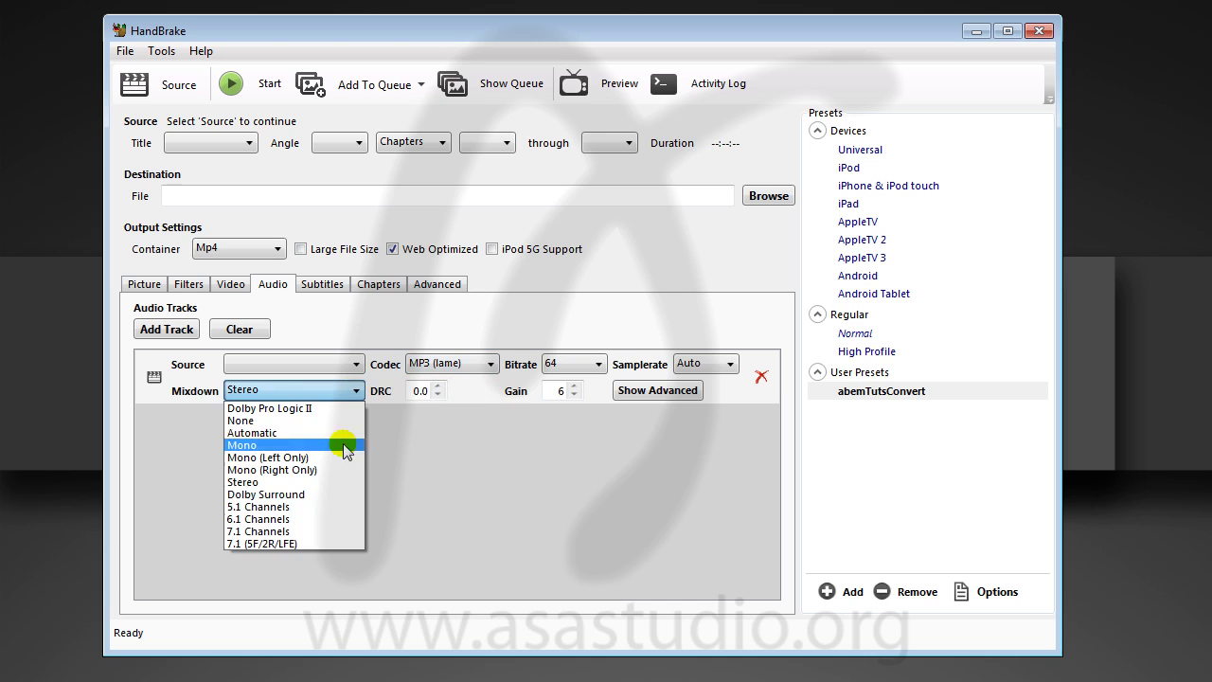
click(484, 446)
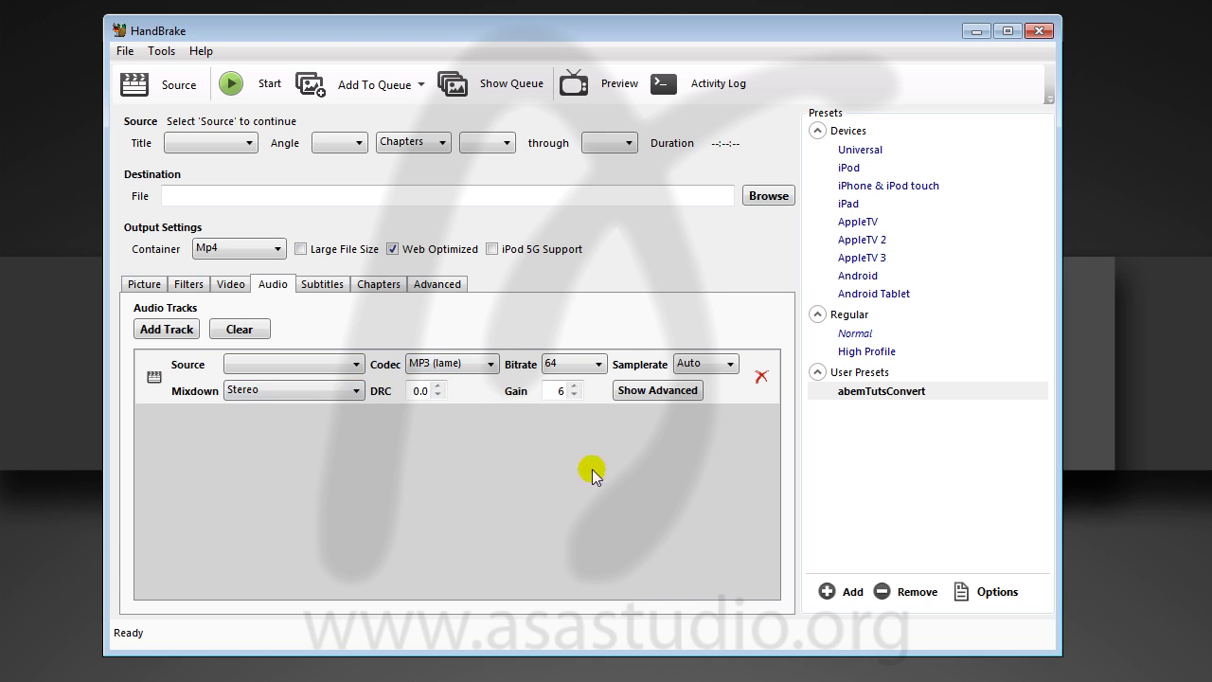
click(596, 364)
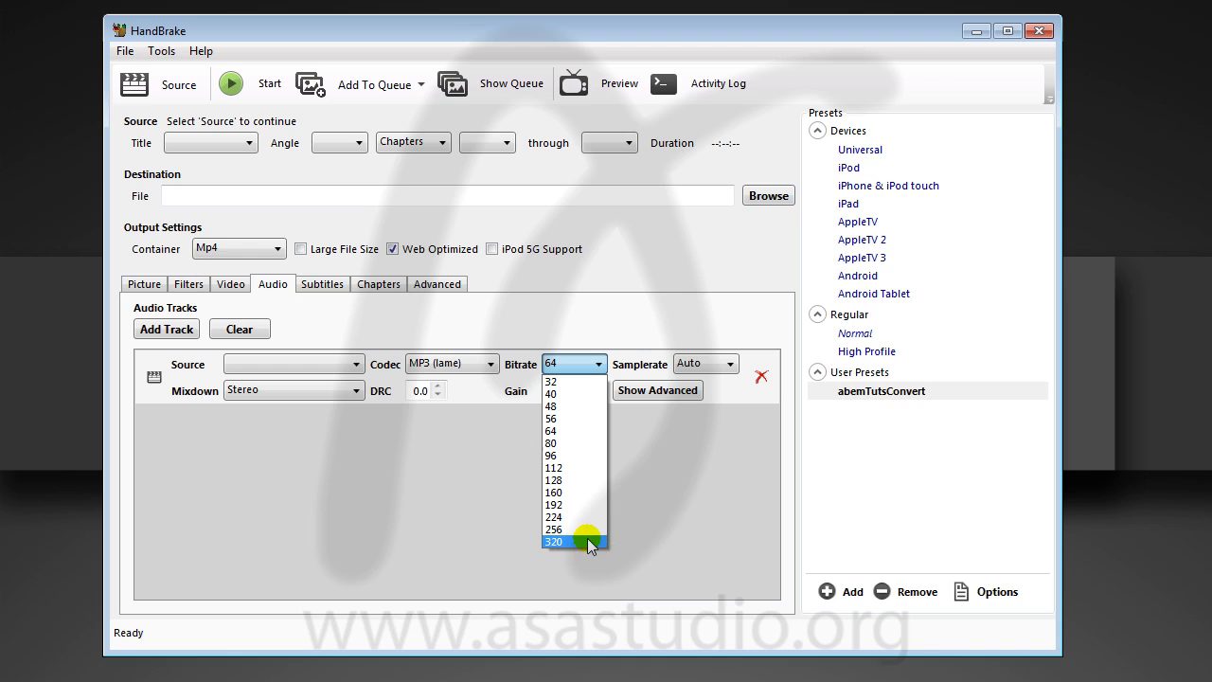
click(683, 470)
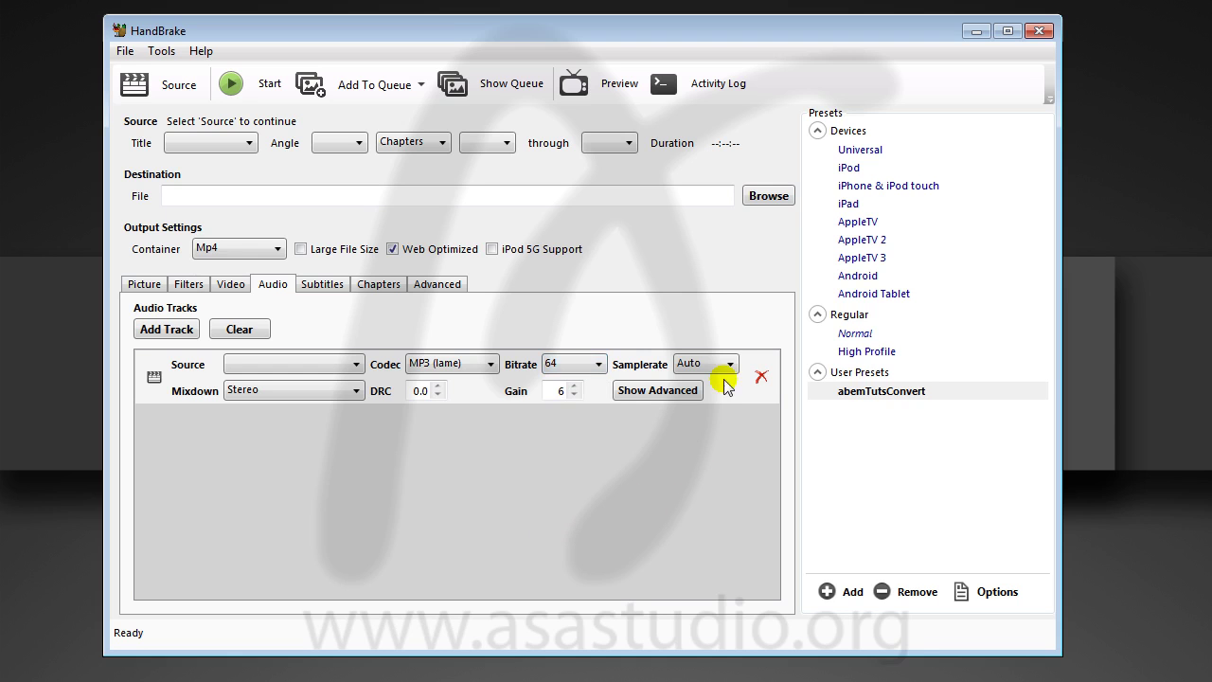
Step: Set the audio gain to 8, then review the Video, Filters and Picture tabs
click(574, 386)
click(575, 395)
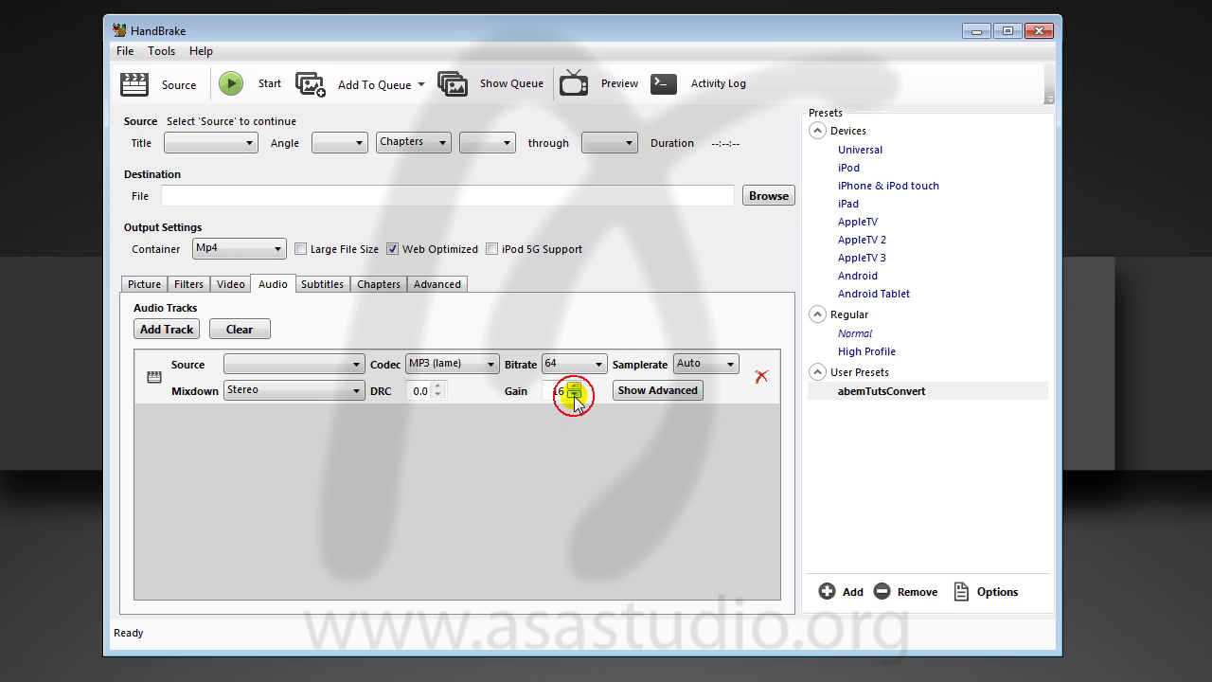
click(575, 395)
click(575, 396)
click(575, 395)
click(575, 396)
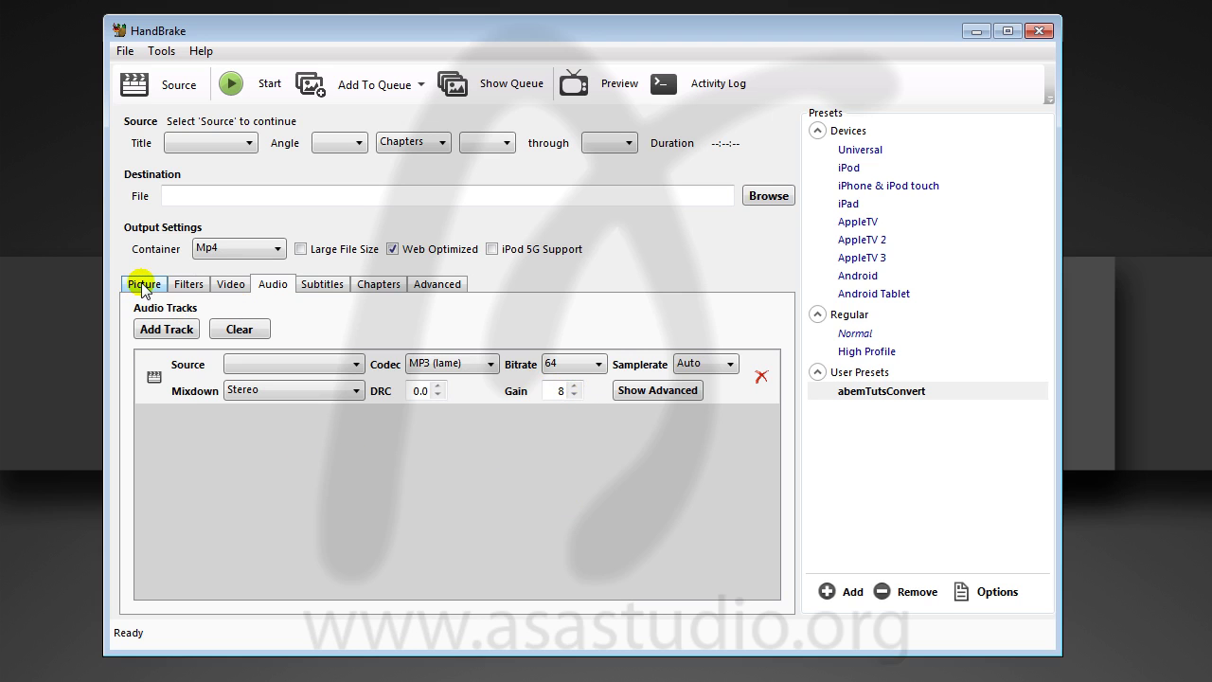
click(235, 287)
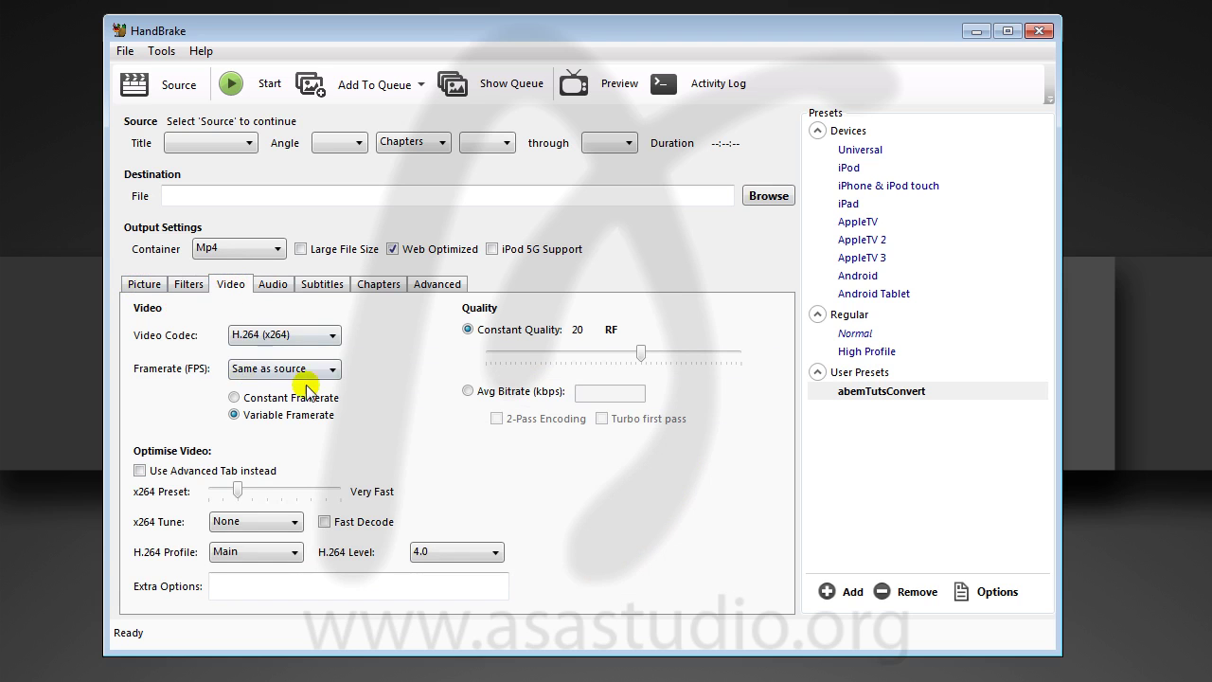
click(189, 287)
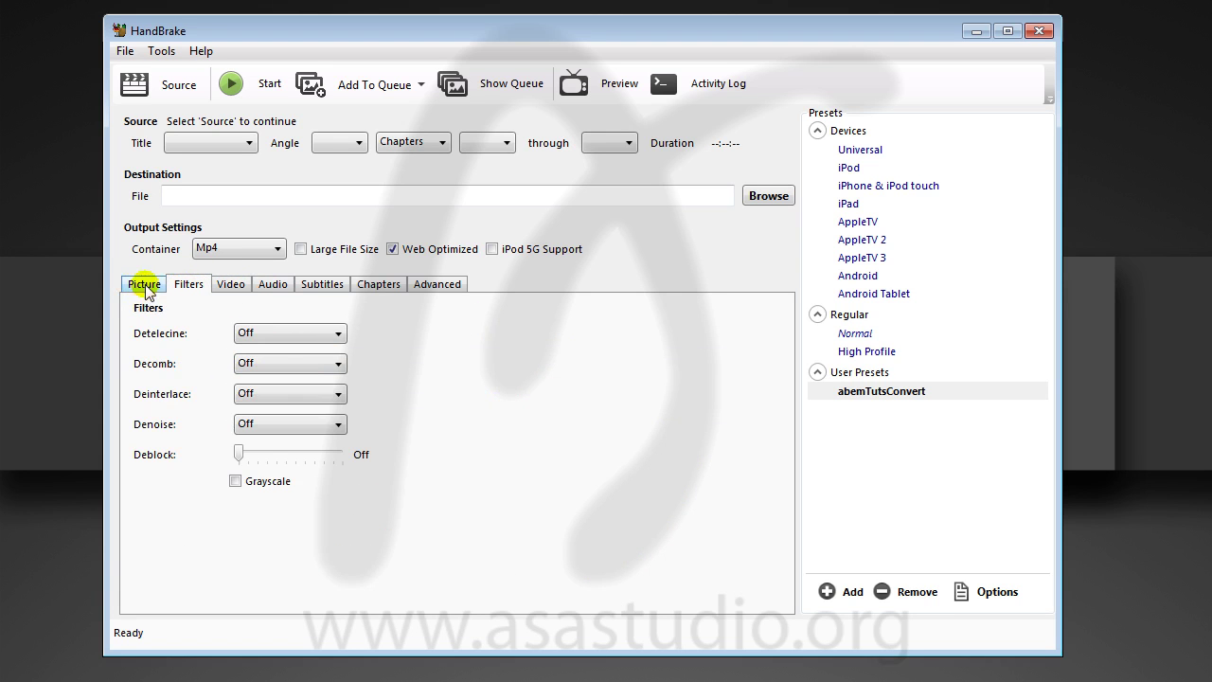
click(143, 284)
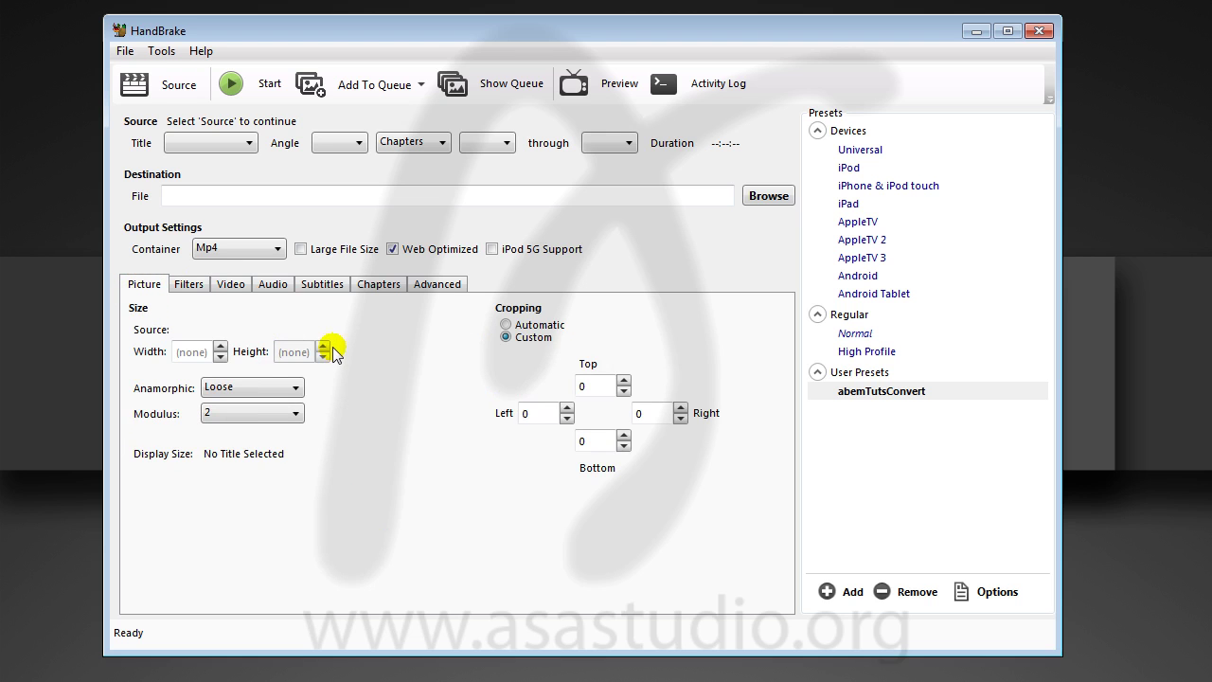
Step: Save the current settings as a new user preset named HandbrakeCostumePreset
click(841, 596)
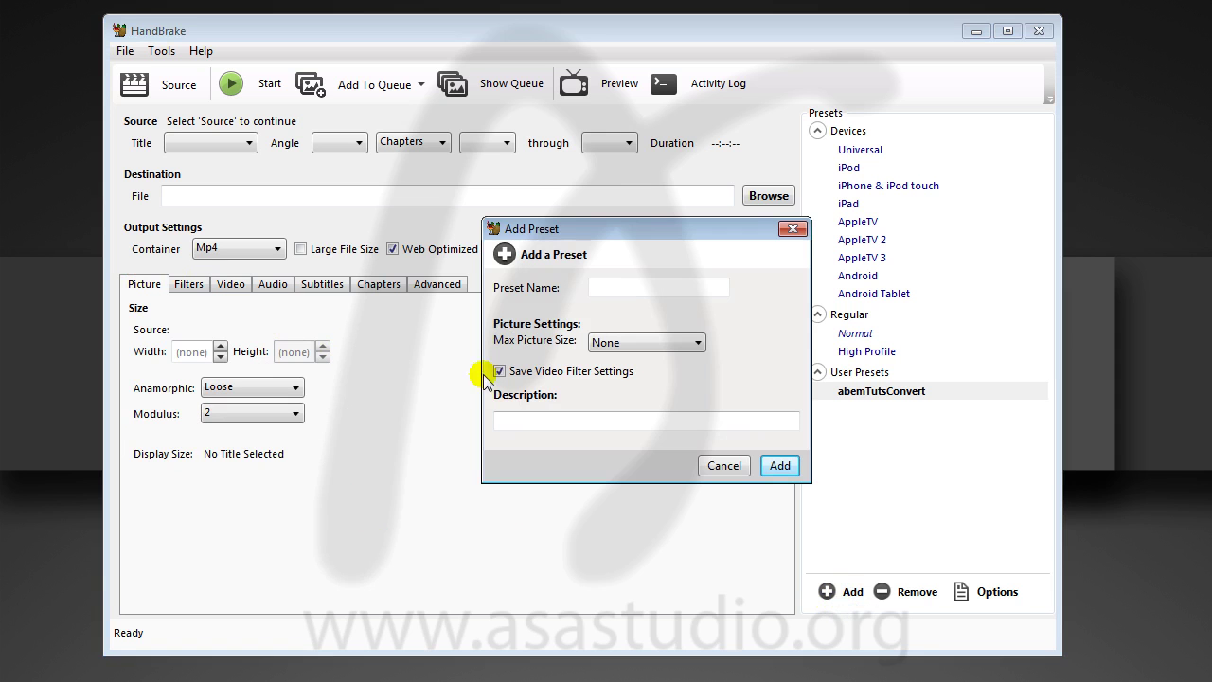
click(624, 289)
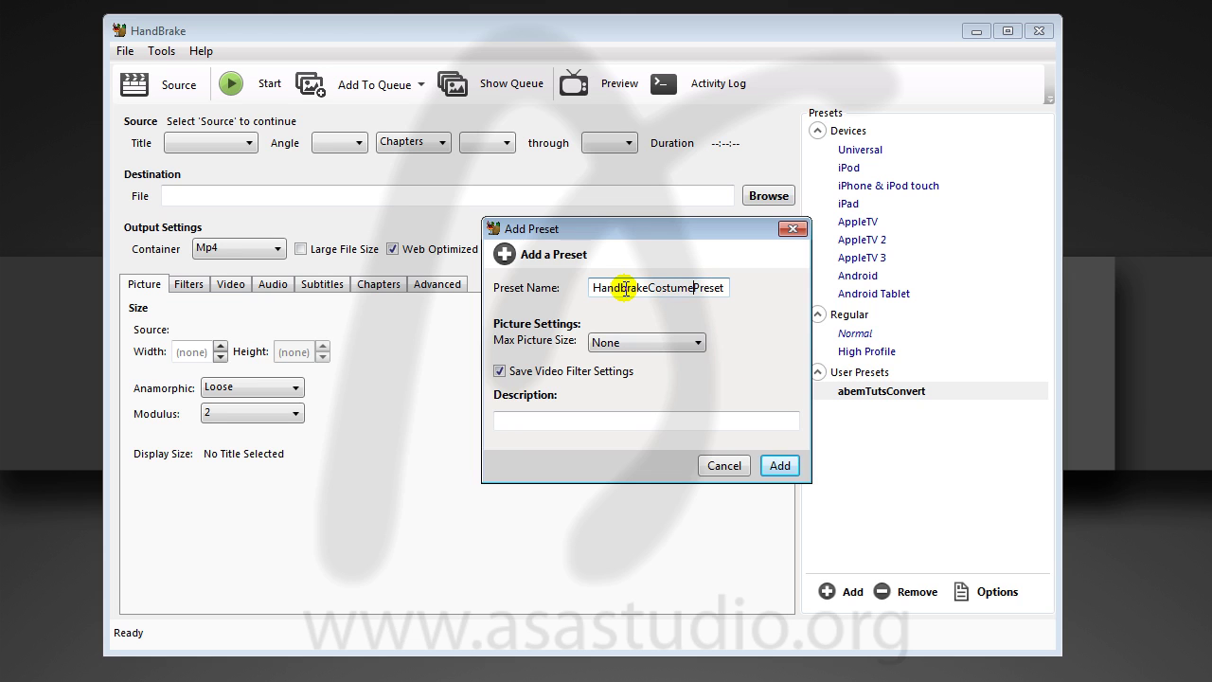
click(782, 467)
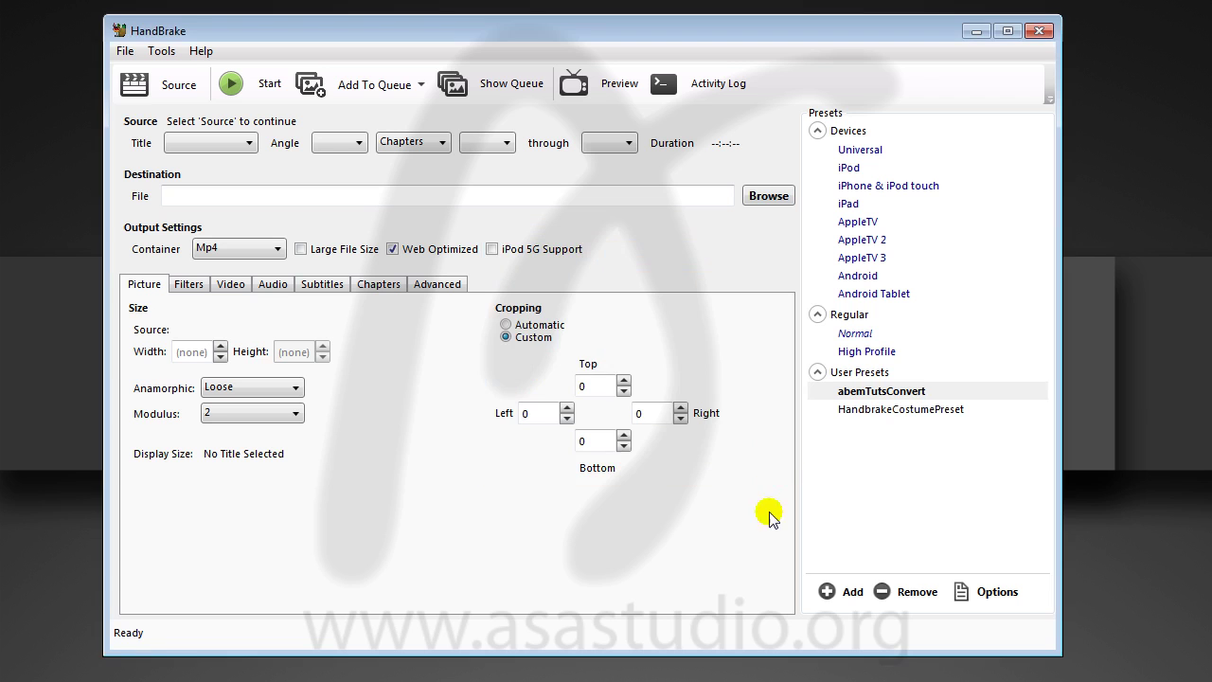
click(893, 411)
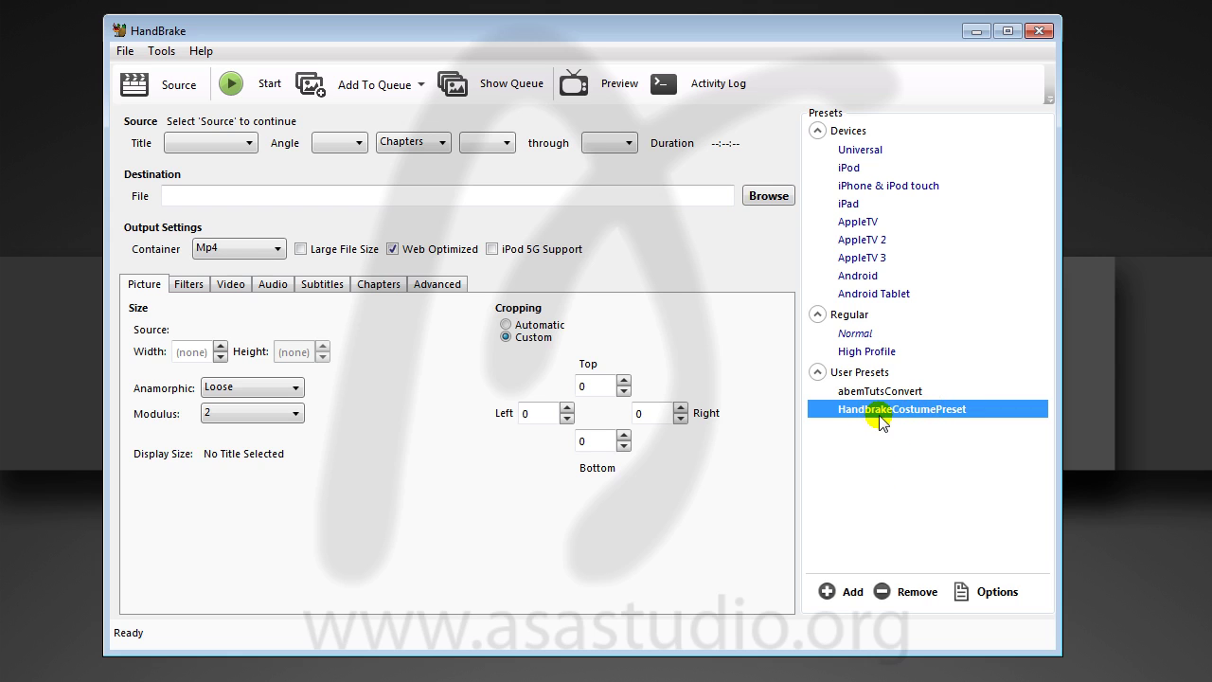
click(856, 390)
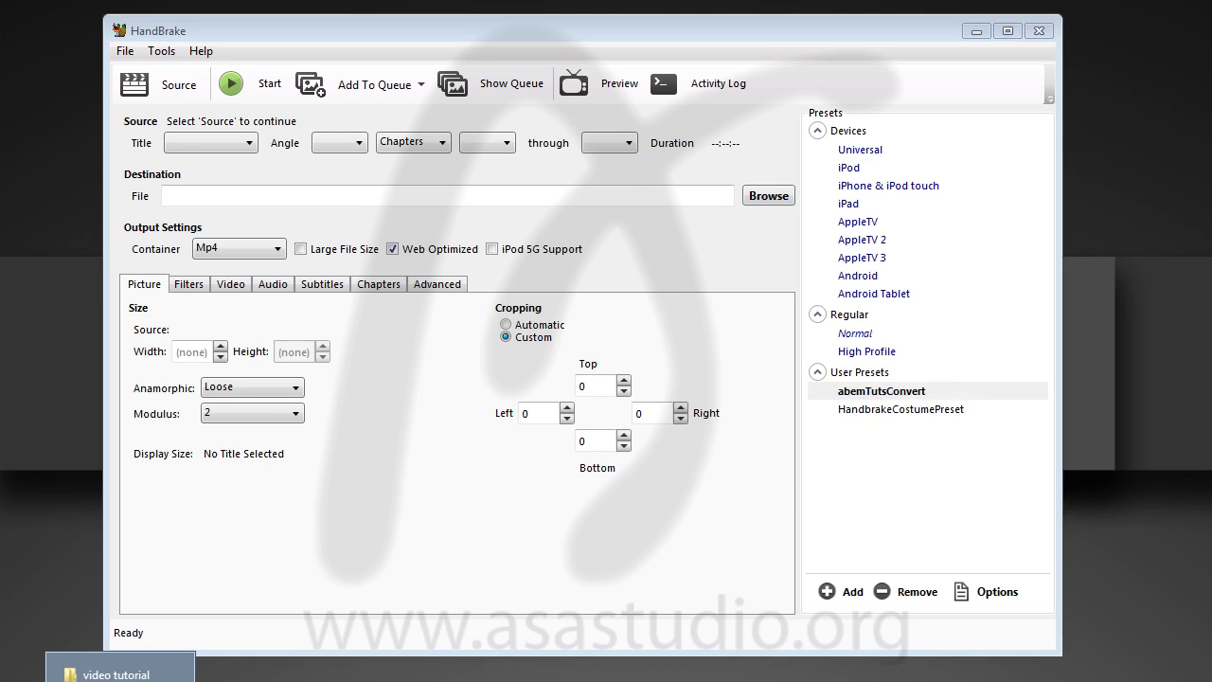
Step: Drag '1. Pembahasan Konsep Dan Template' from the tutorial folder onto HandBrake as the source
click(120, 672)
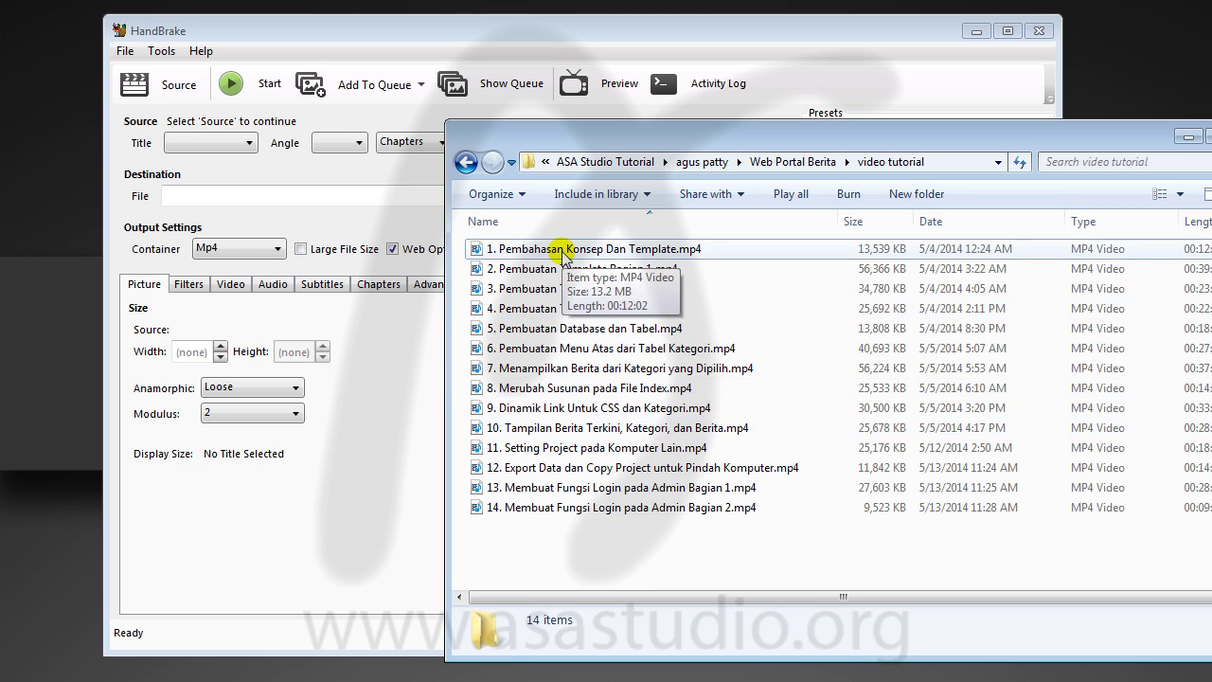
drag(564, 254, 359, 206)
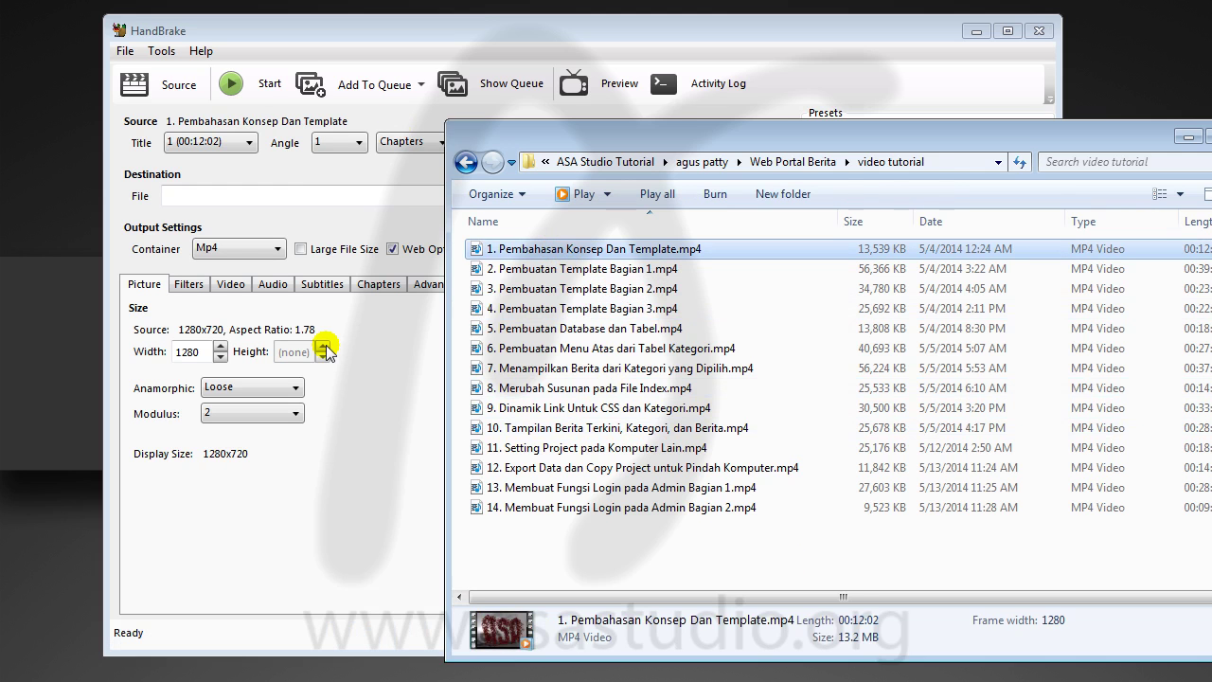
click(338, 30)
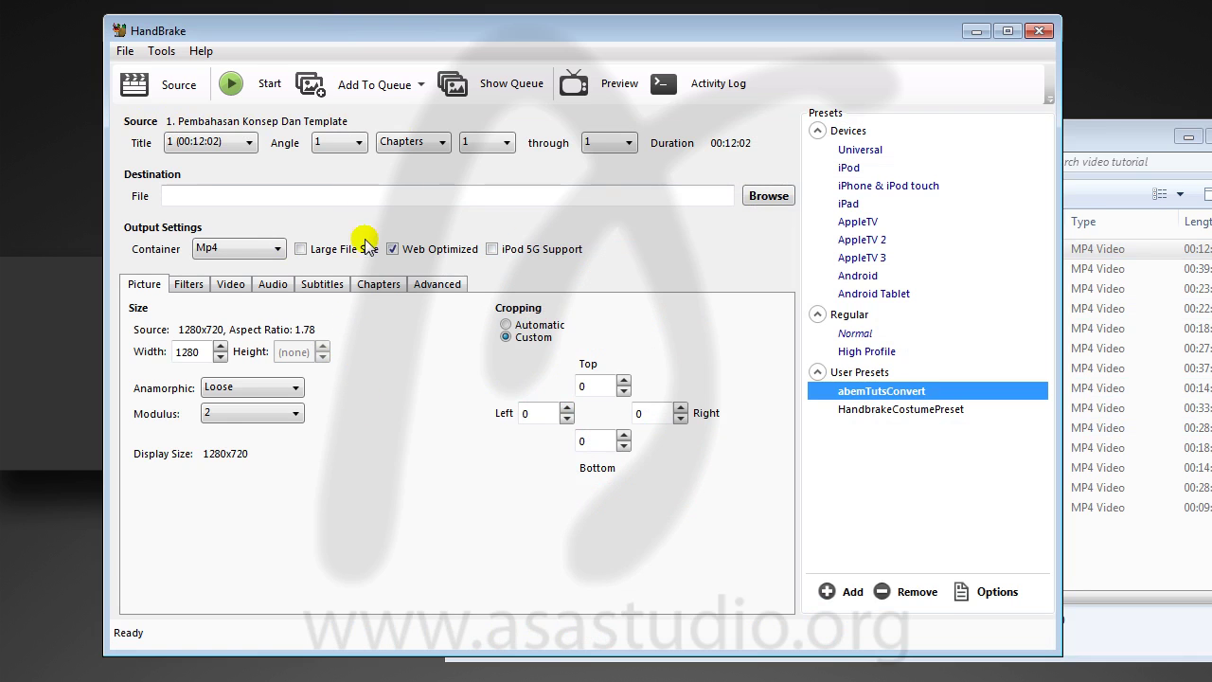
Step: Set the destination to file name 1 on the MULTIMEDIA (E:) drive, giving E:\1.mp4
click(769, 196)
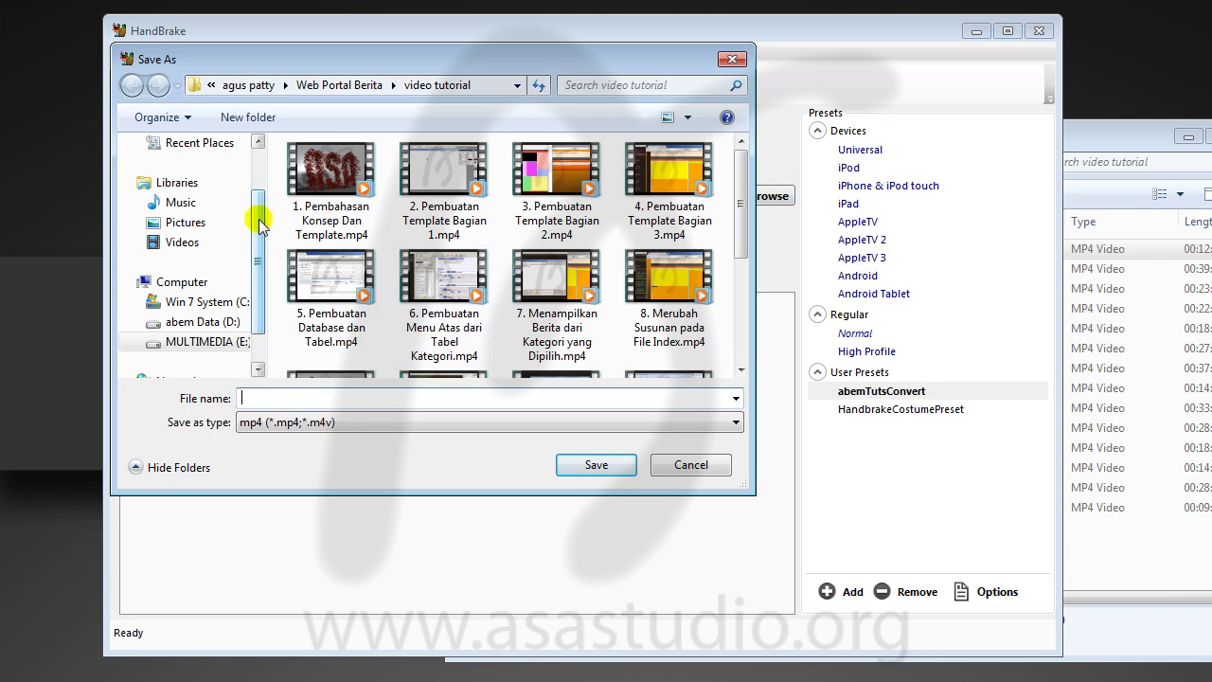
scroll(259, 222, down, 2)
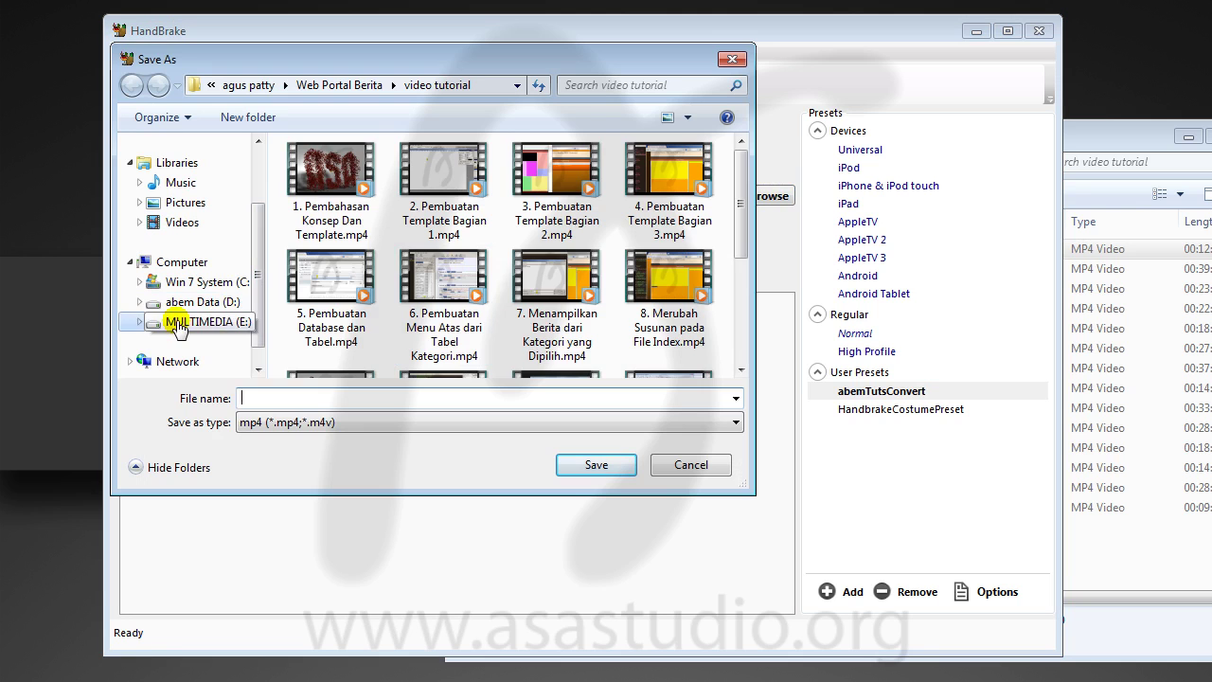
click(177, 323)
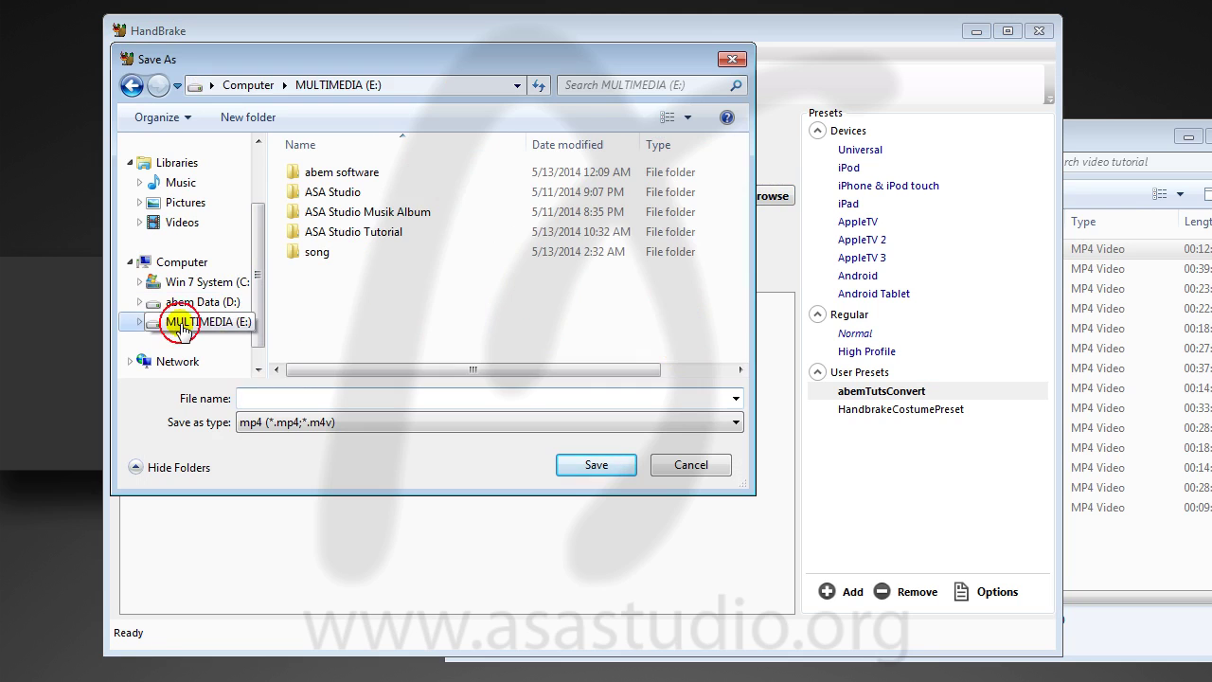
click(285, 398)
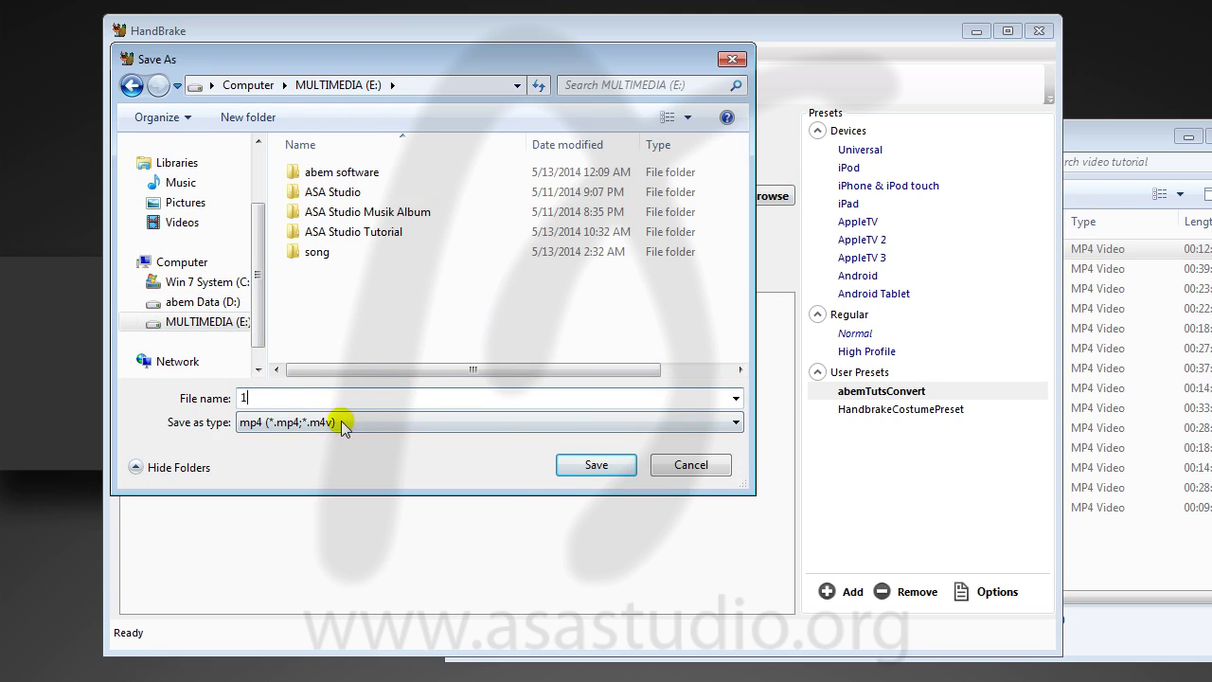
click(613, 466)
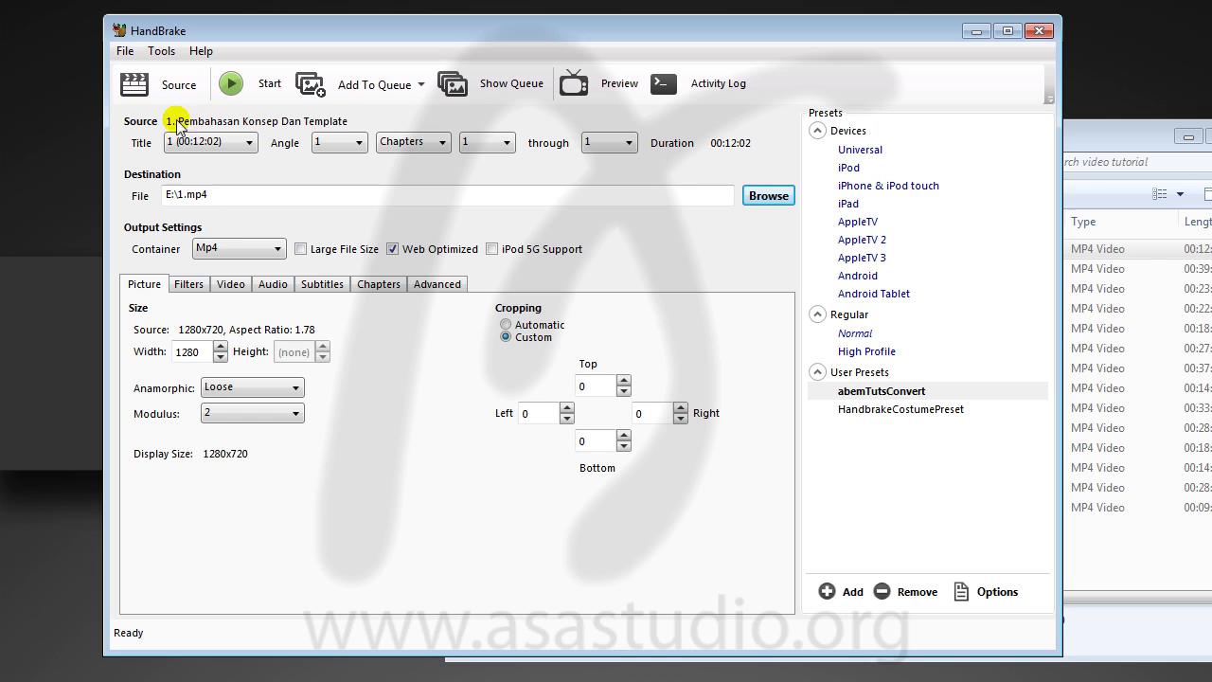
Step: Load 1. Pembahasan Konsep Dan Template.mp4 from the tutorial folder as the source
click(179, 195)
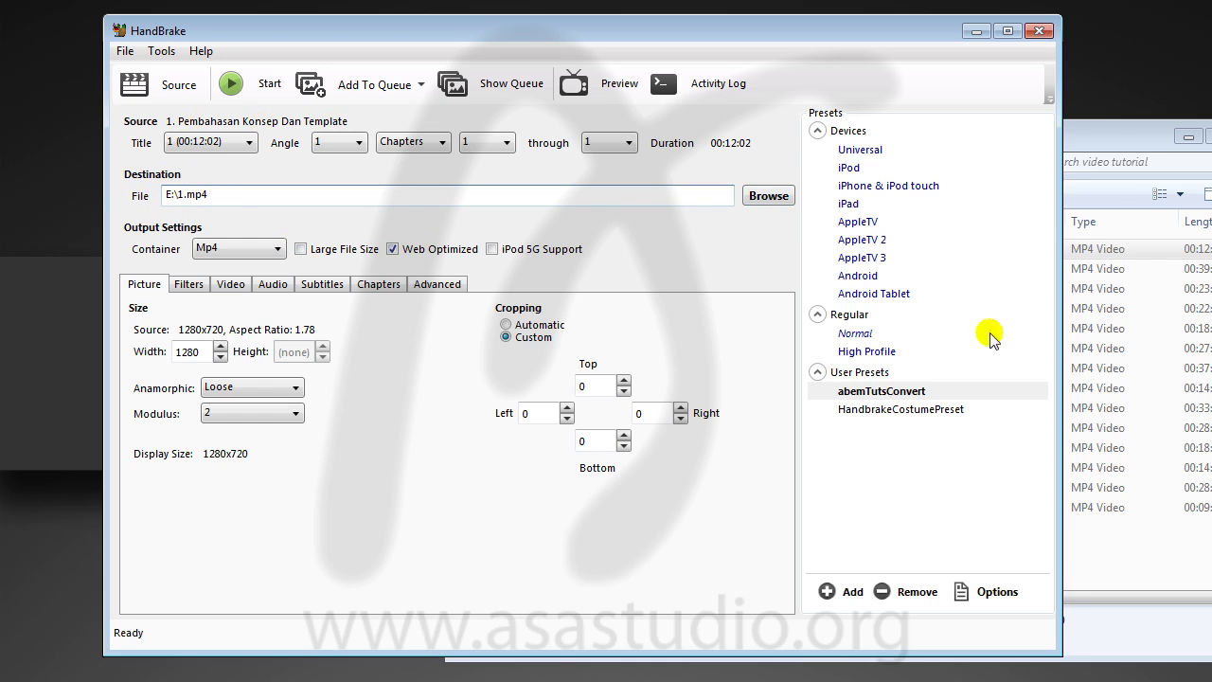
click(1119, 148)
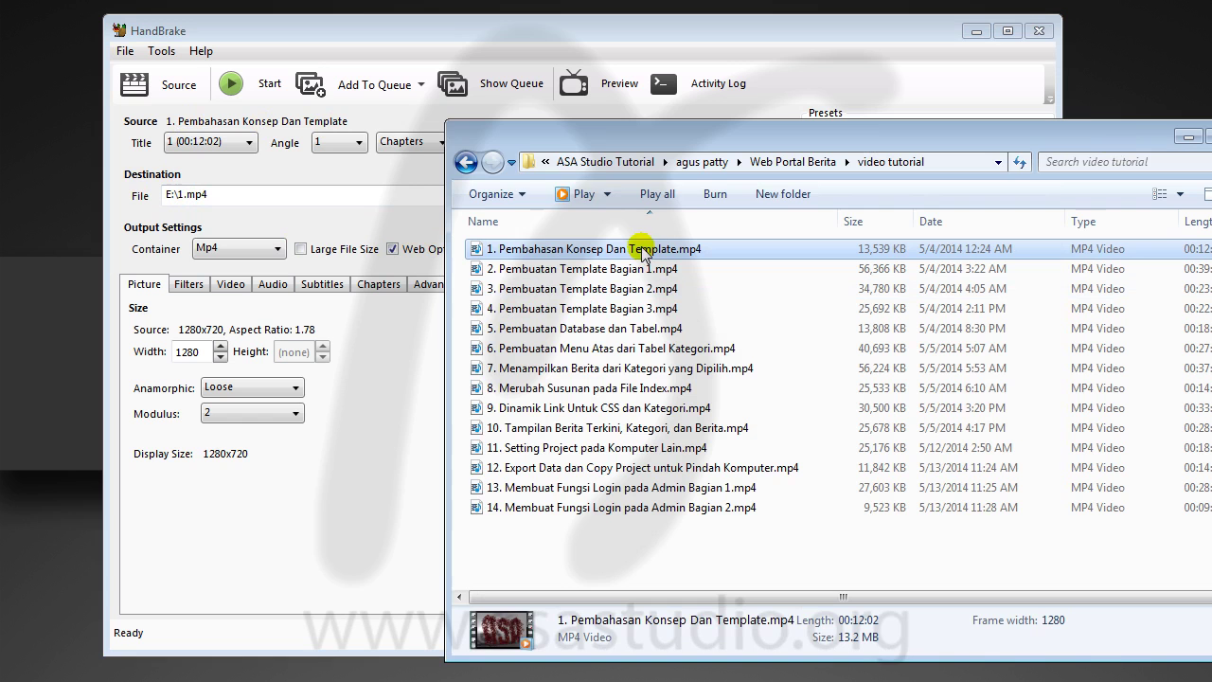
drag(642, 251, 380, 106)
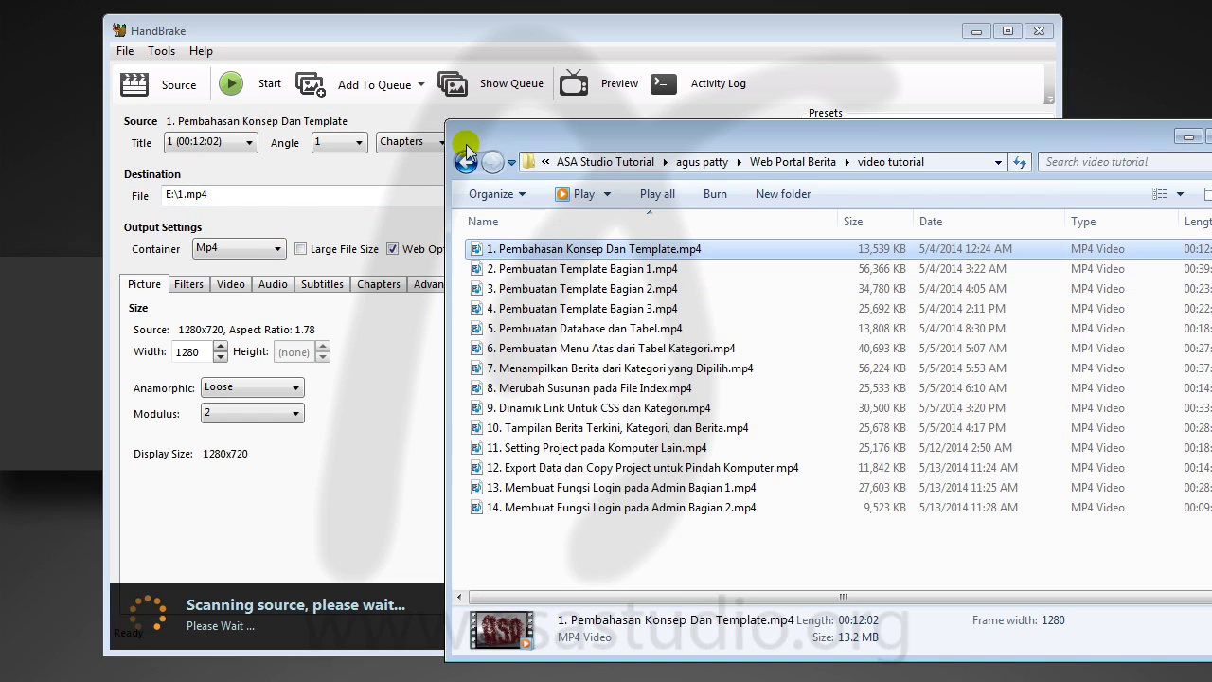
click(279, 219)
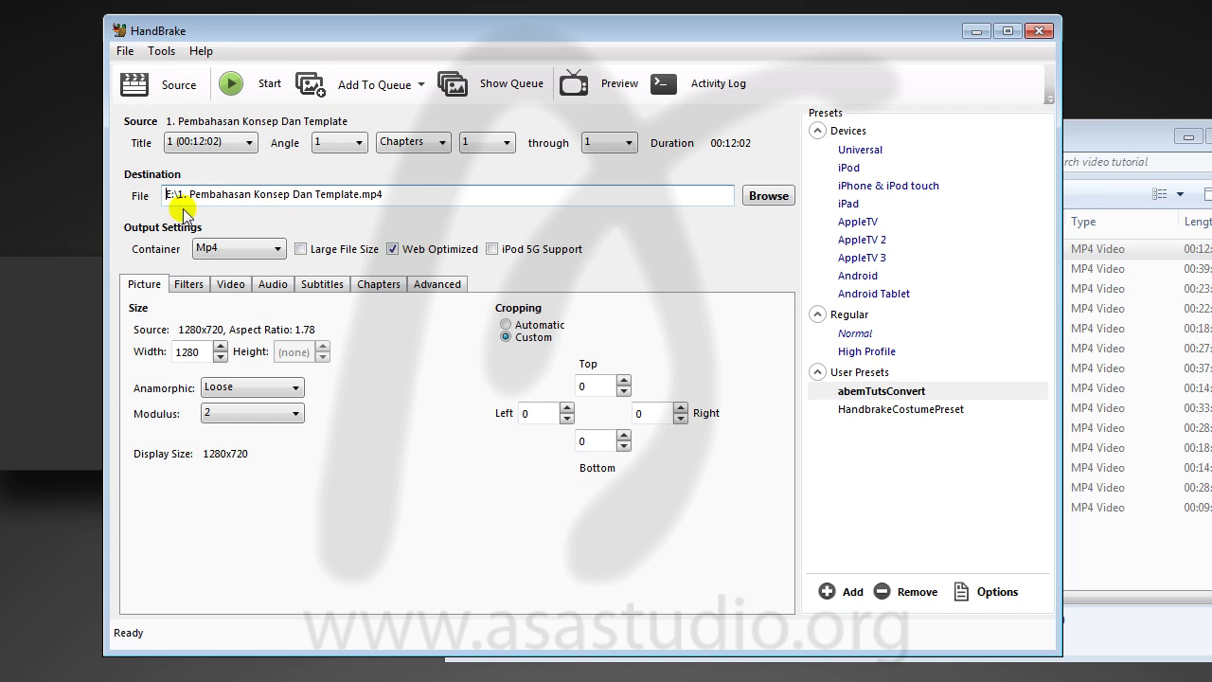
Step: Check the destination path E:\1. Pembahasan Konsep Dan Template.mp4 and apply the abemTutsConvert user preset
drag(178, 196, 465, 194)
click(473, 194)
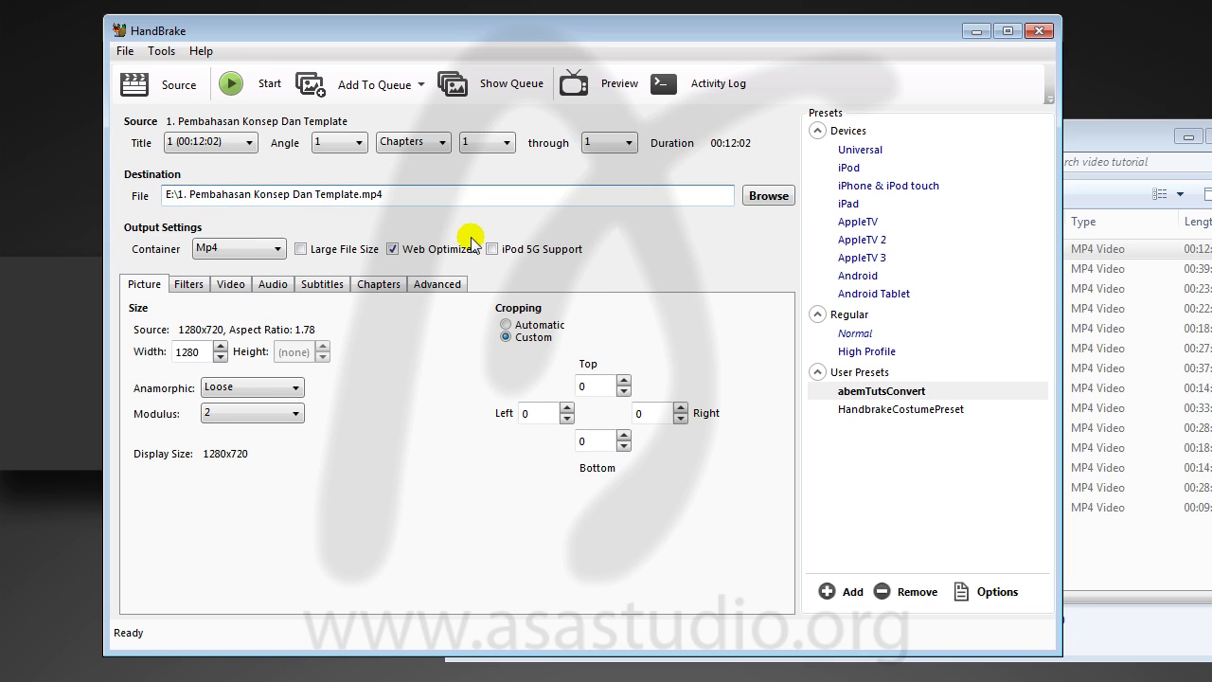
click(871, 410)
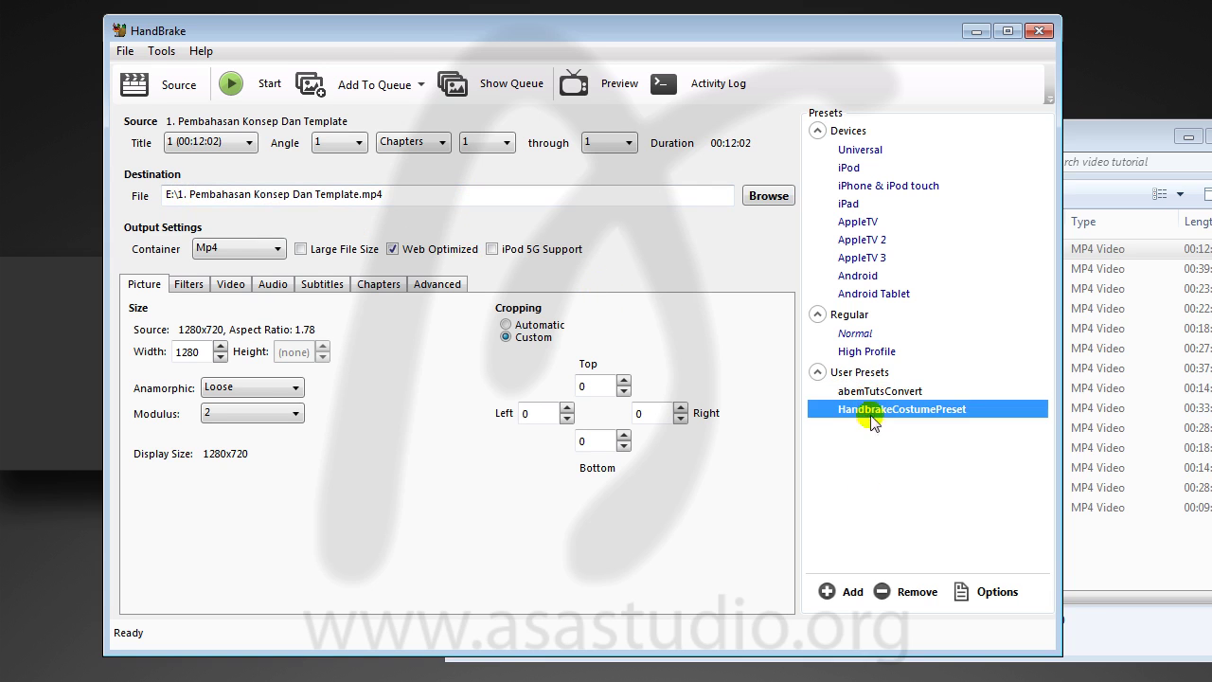
click(866, 392)
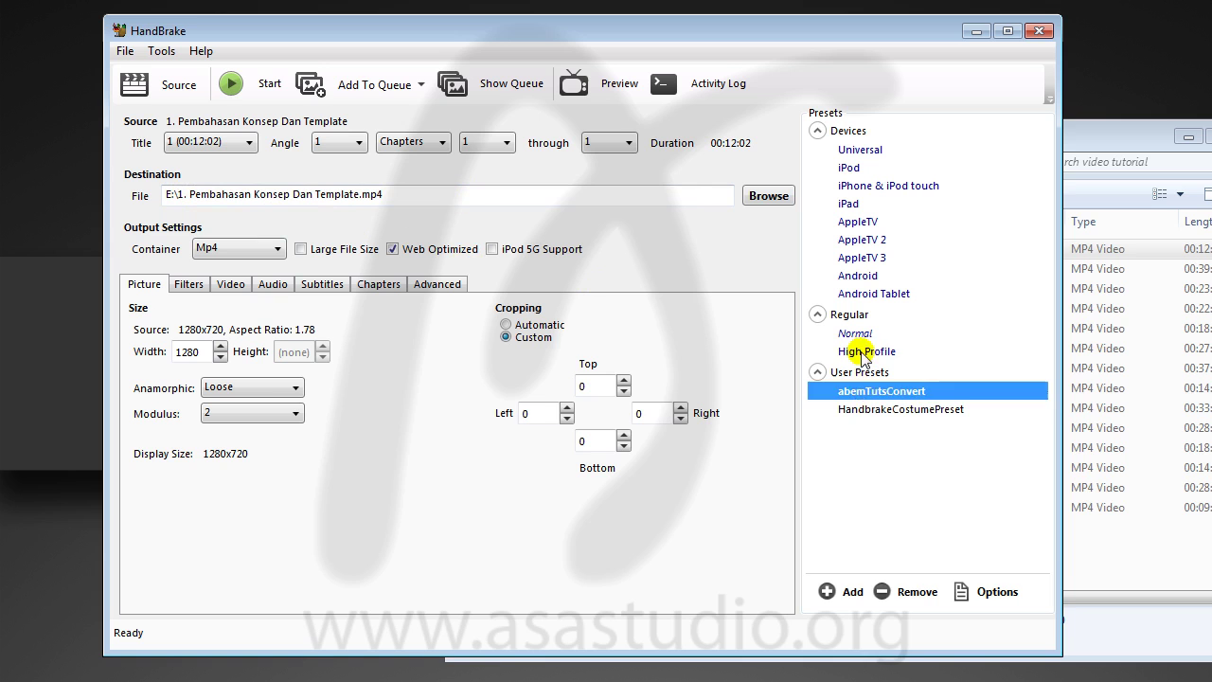
Step: Apply the High Profile preset and bring forward the tutorial folder listing 14 MP4 lessons
click(865, 351)
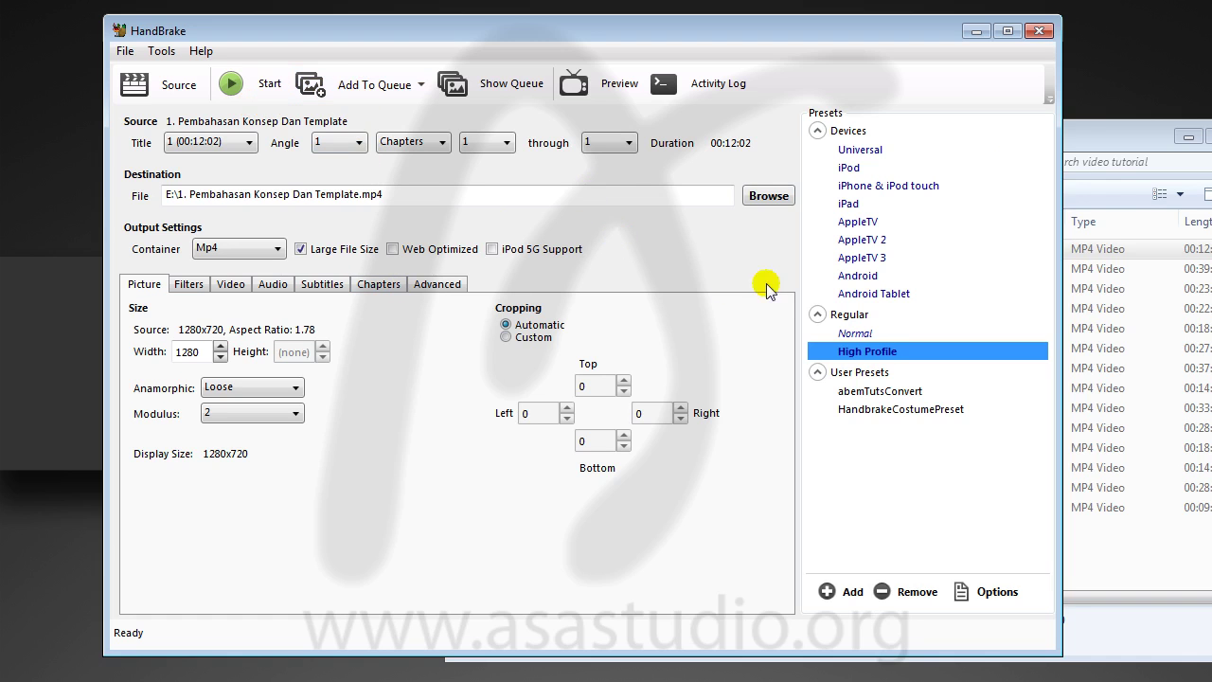
click(1071, 185)
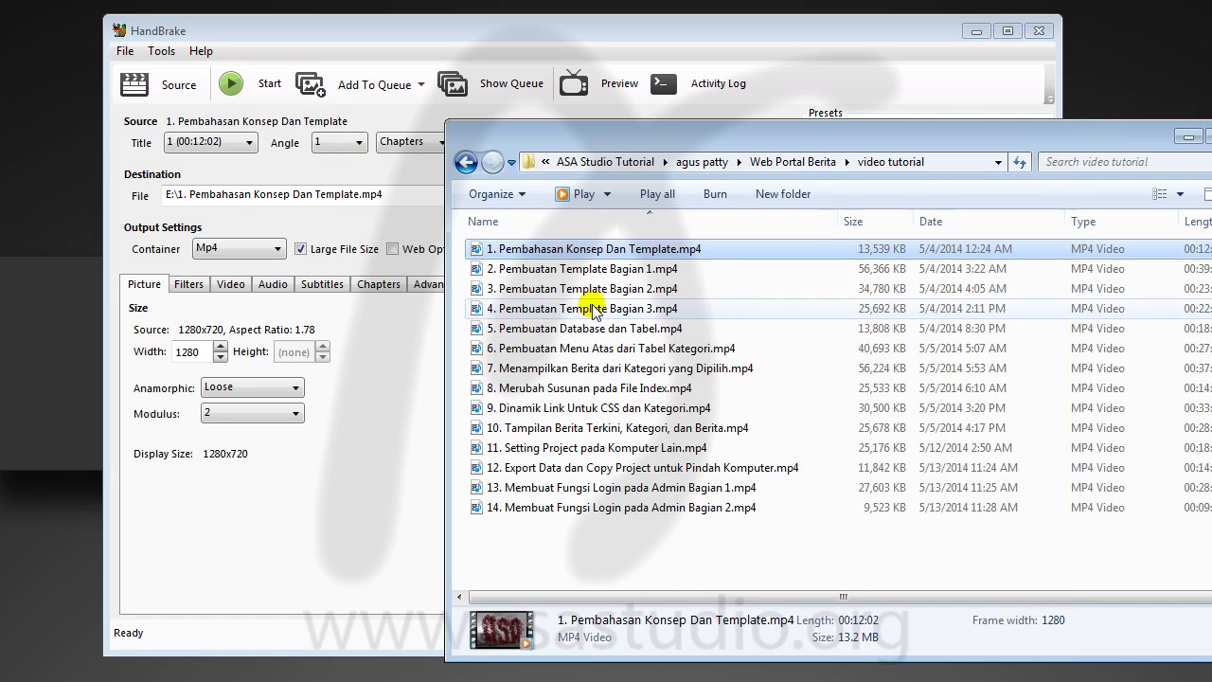
Step: Check the destination E:\1. Pembahasan Konsep Dan Template.mp4, then load the first tutorial video as the source
click(566, 547)
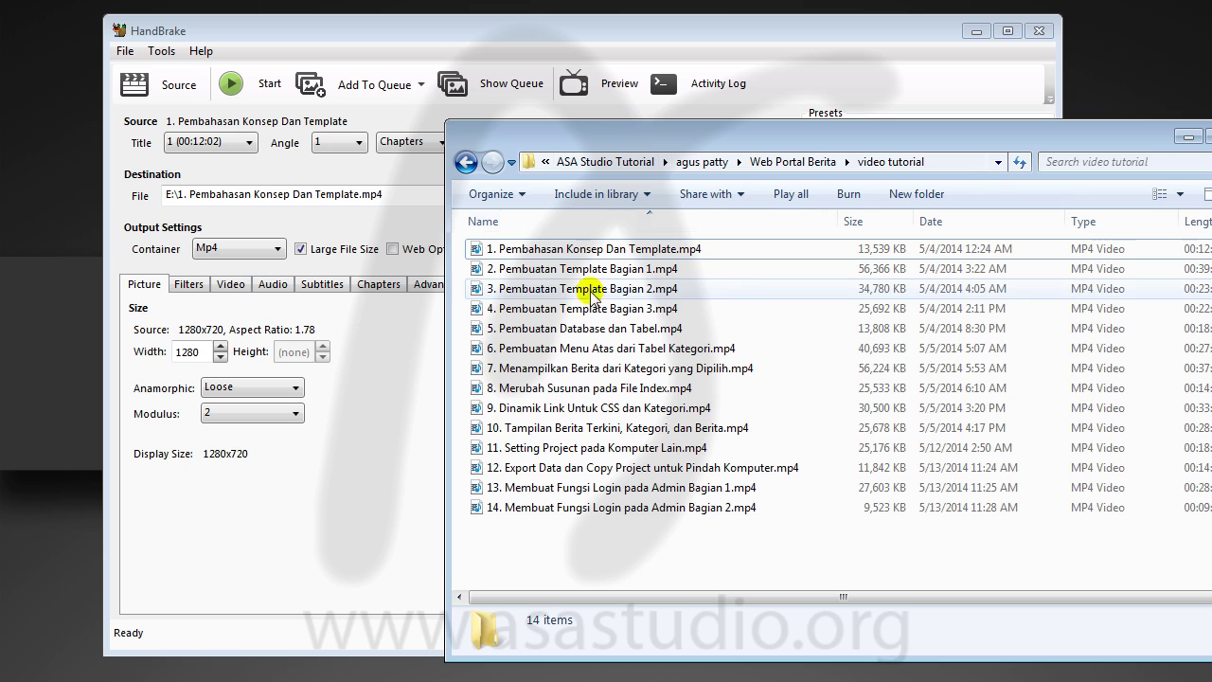
click(348, 44)
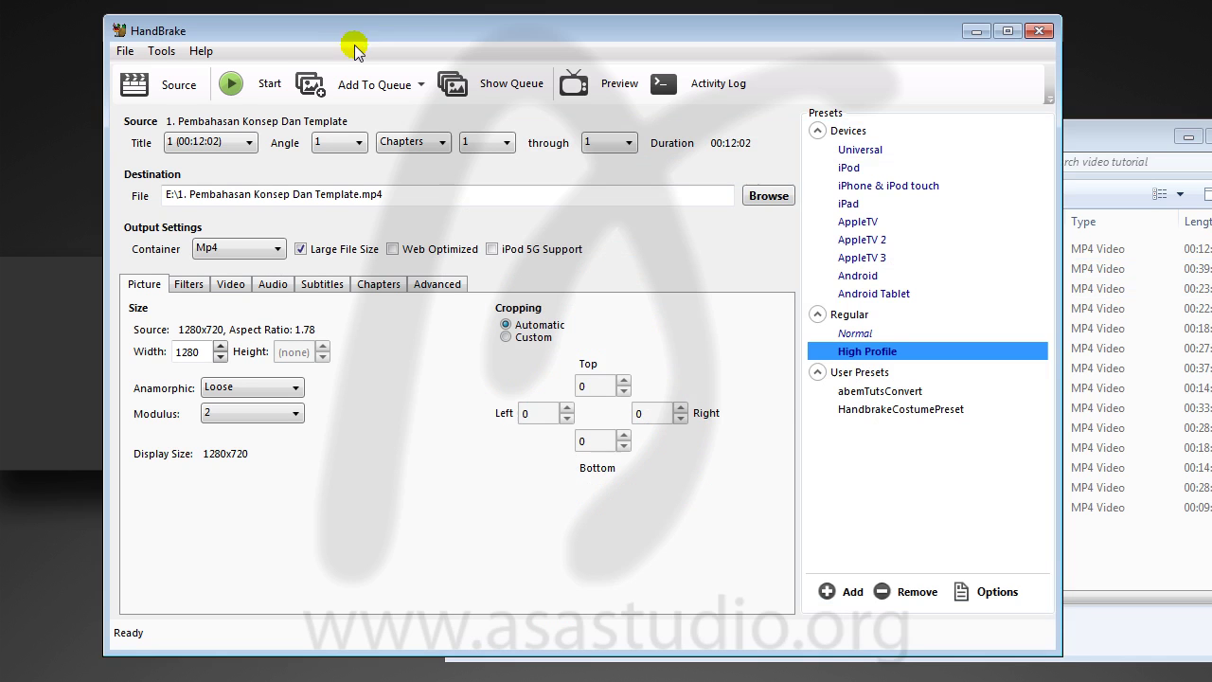
click(173, 194)
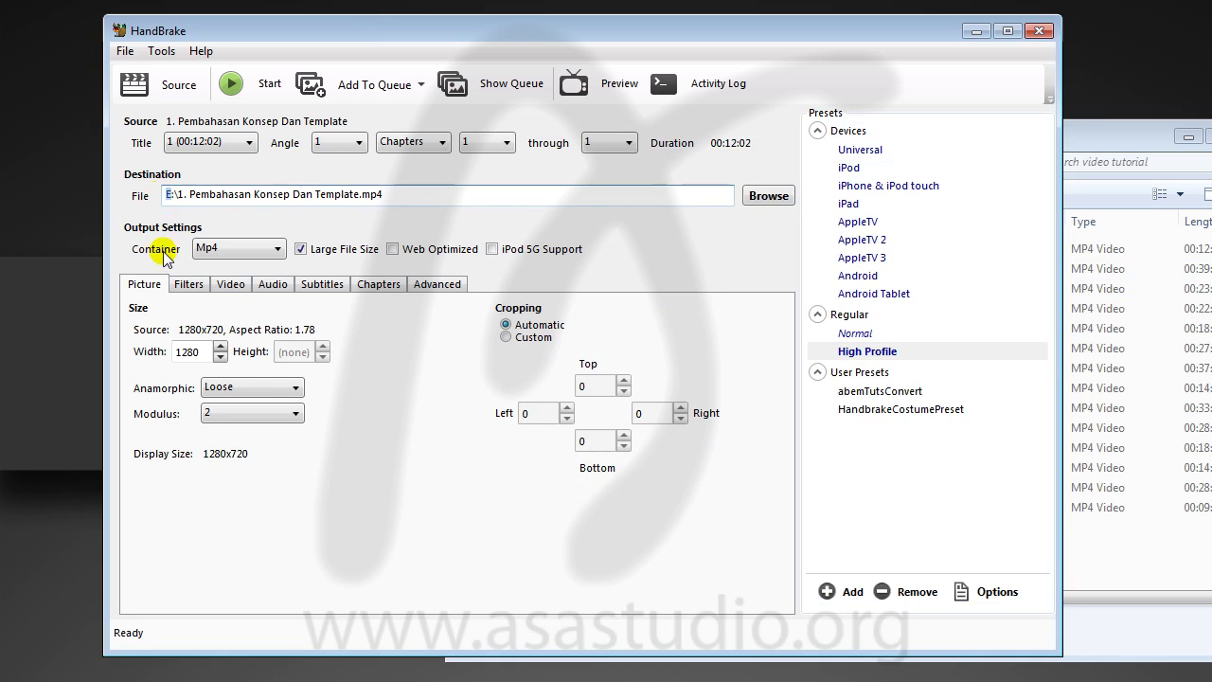
click(231, 195)
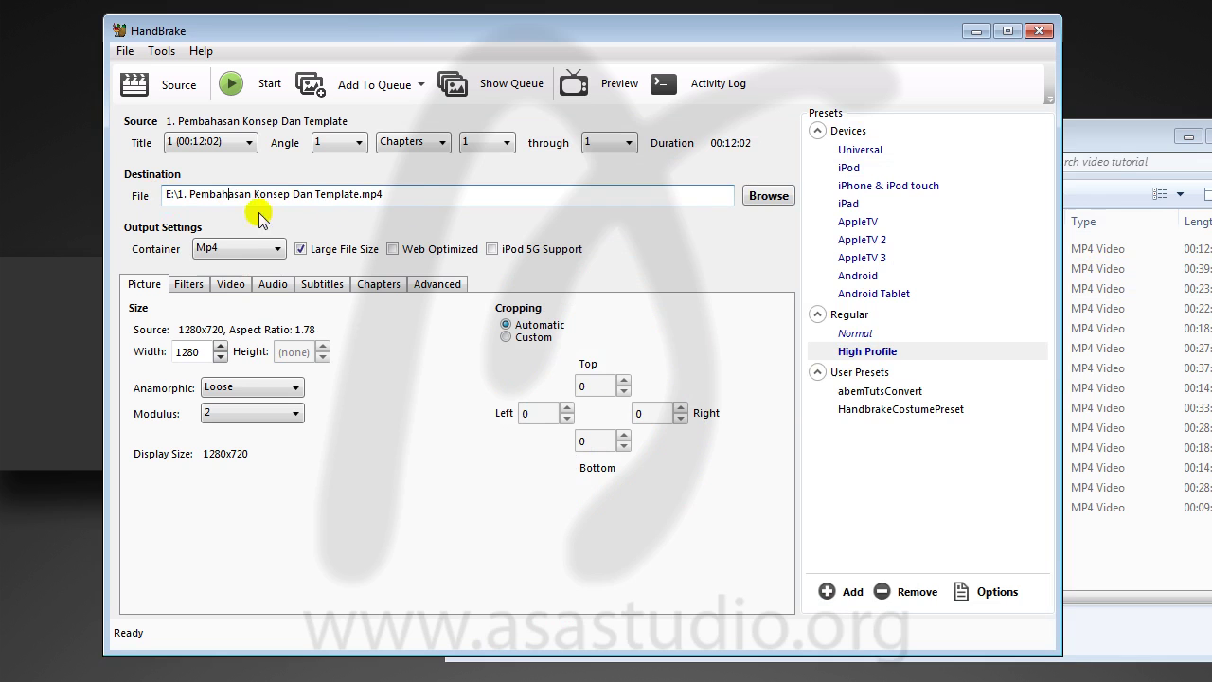
click(1109, 136)
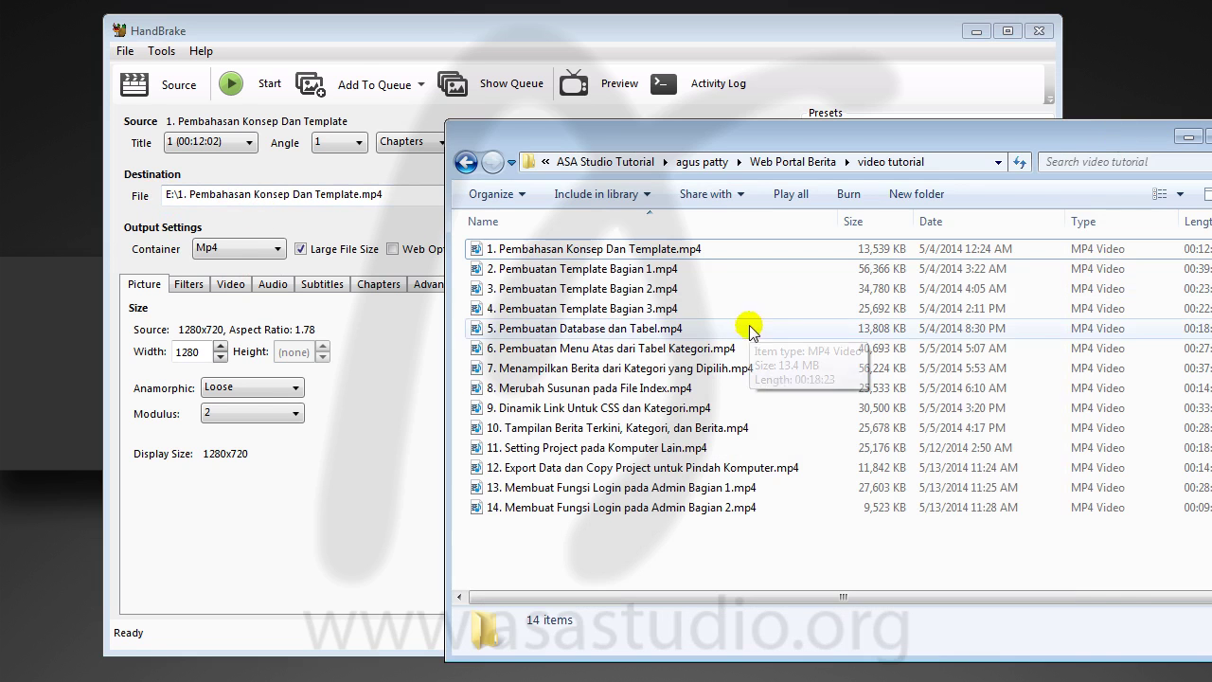
drag(585, 251, 394, 154)
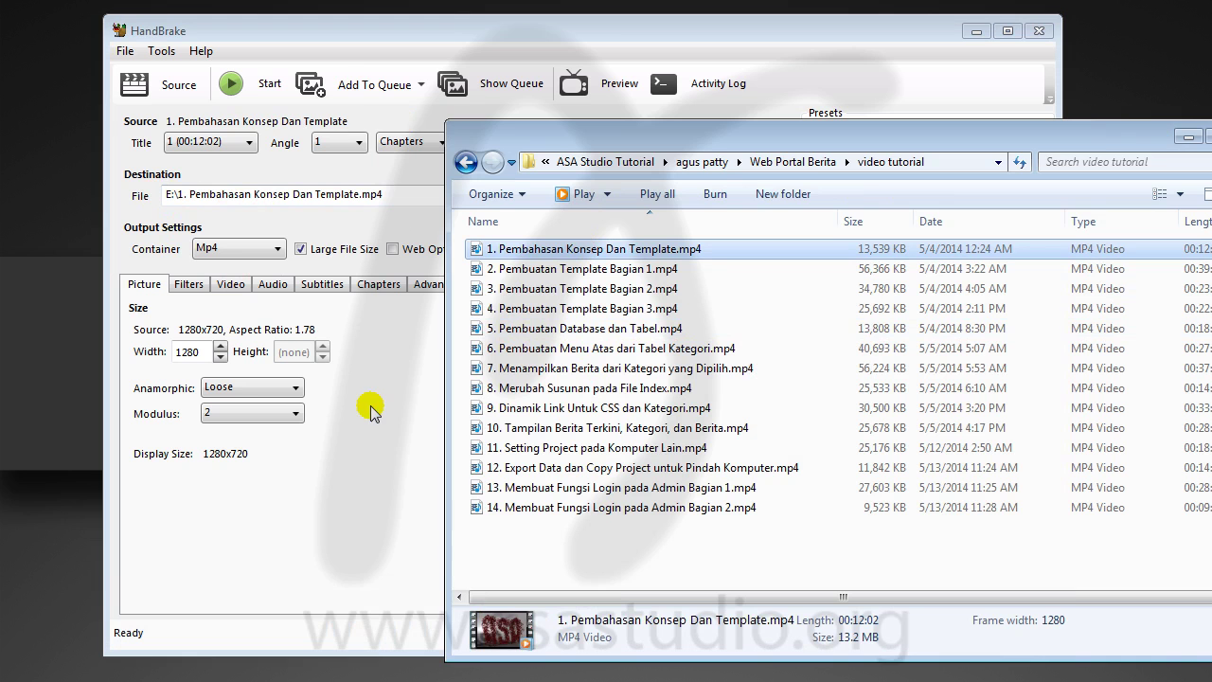
Step: Queue video 1, then load and queue Pembuatan Template Bagian 1 and Bagian 2
click(366, 85)
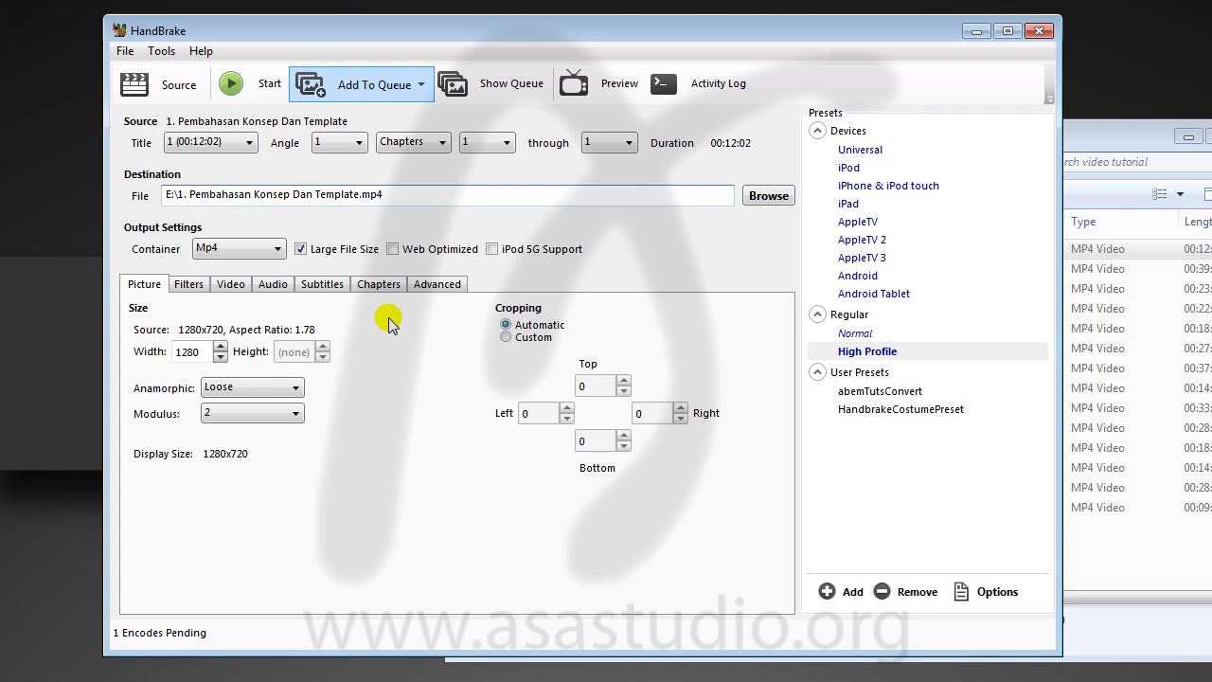
click(1095, 136)
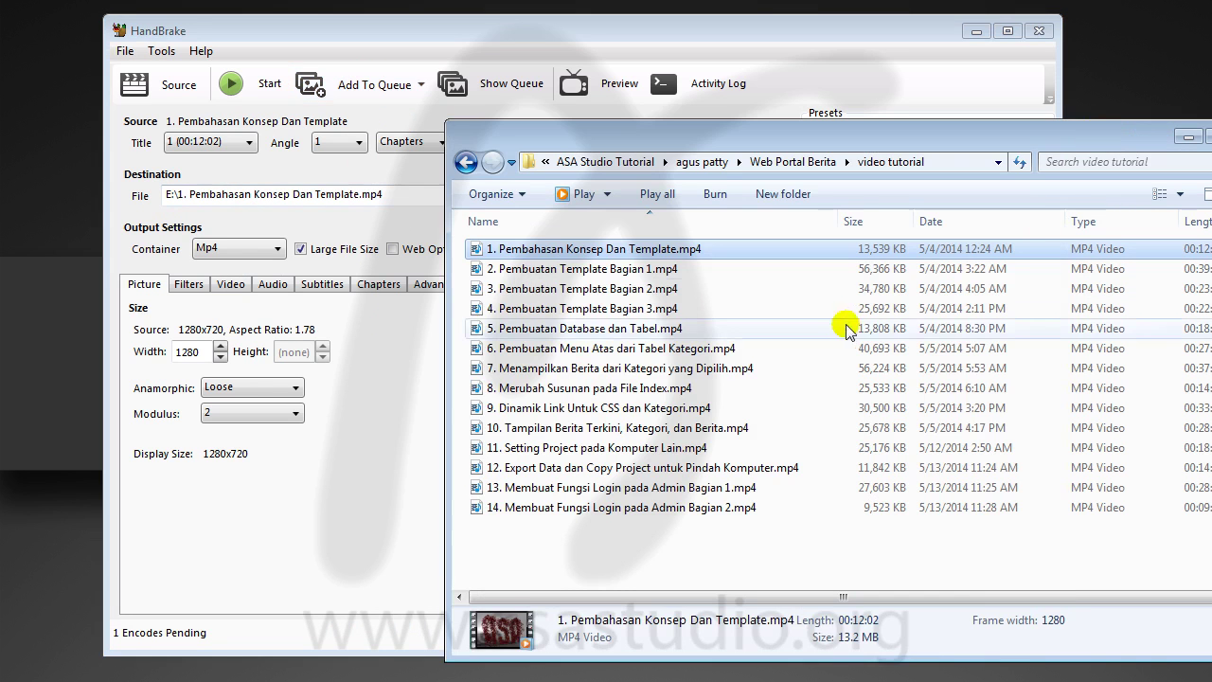
drag(668, 271, 412, 119)
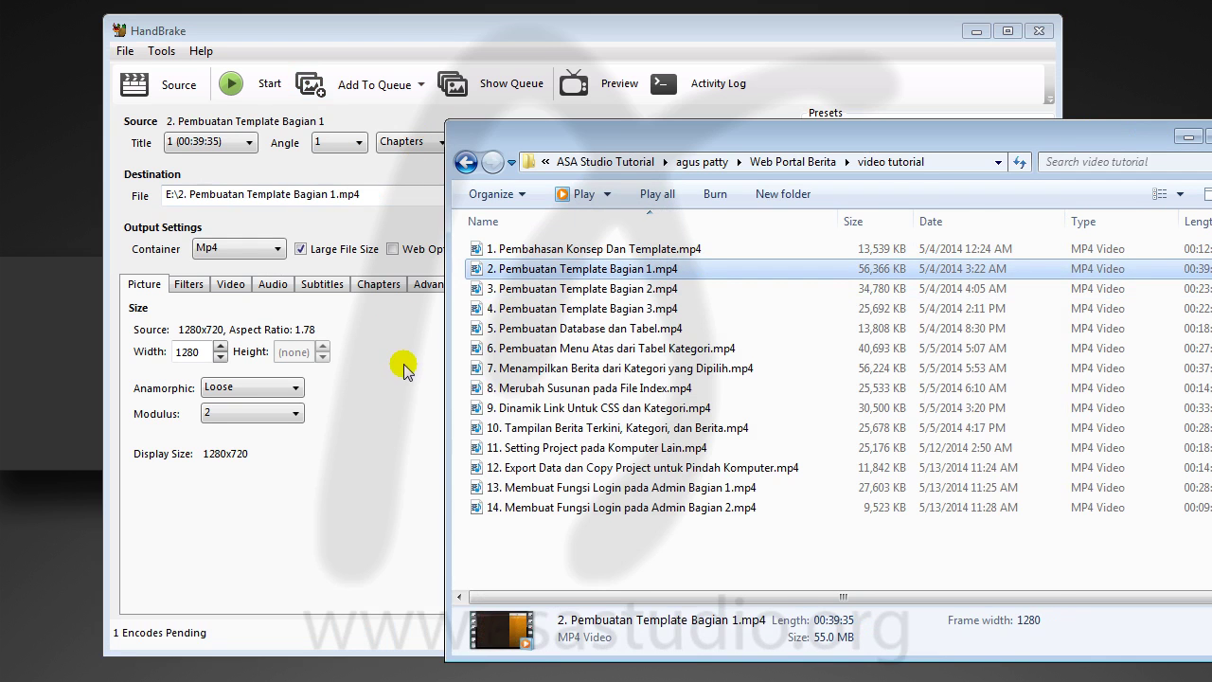
click(352, 85)
click(1096, 127)
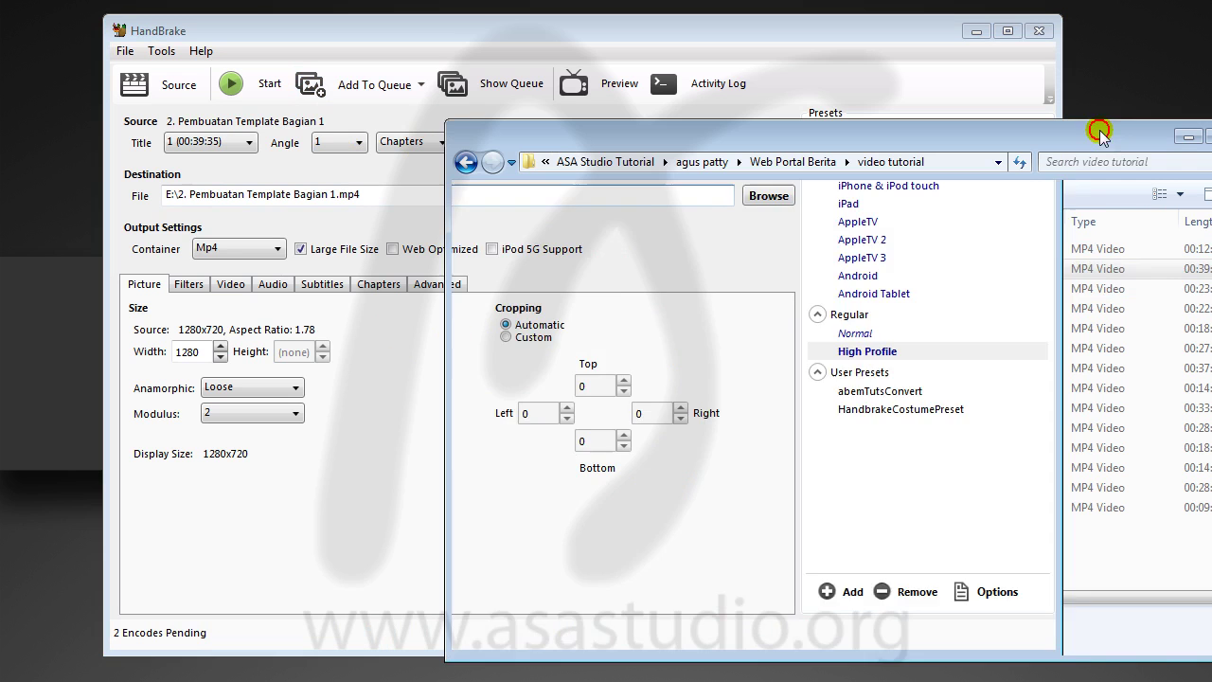
drag(682, 289, 428, 111)
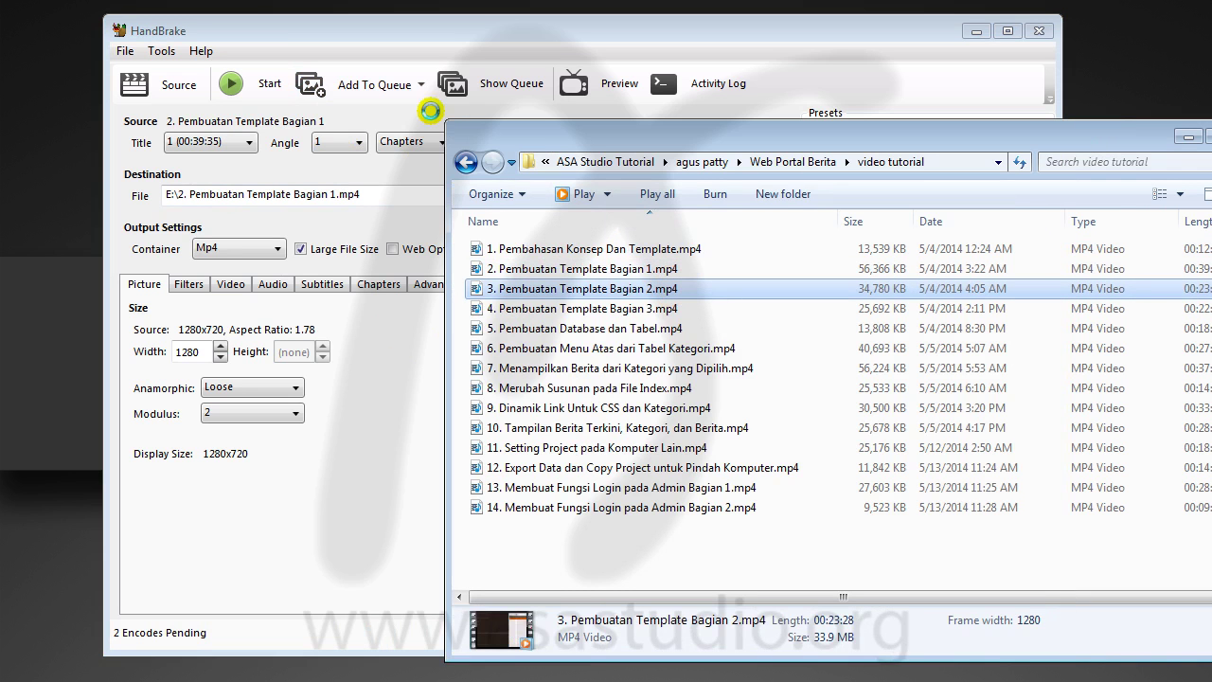
click(372, 95)
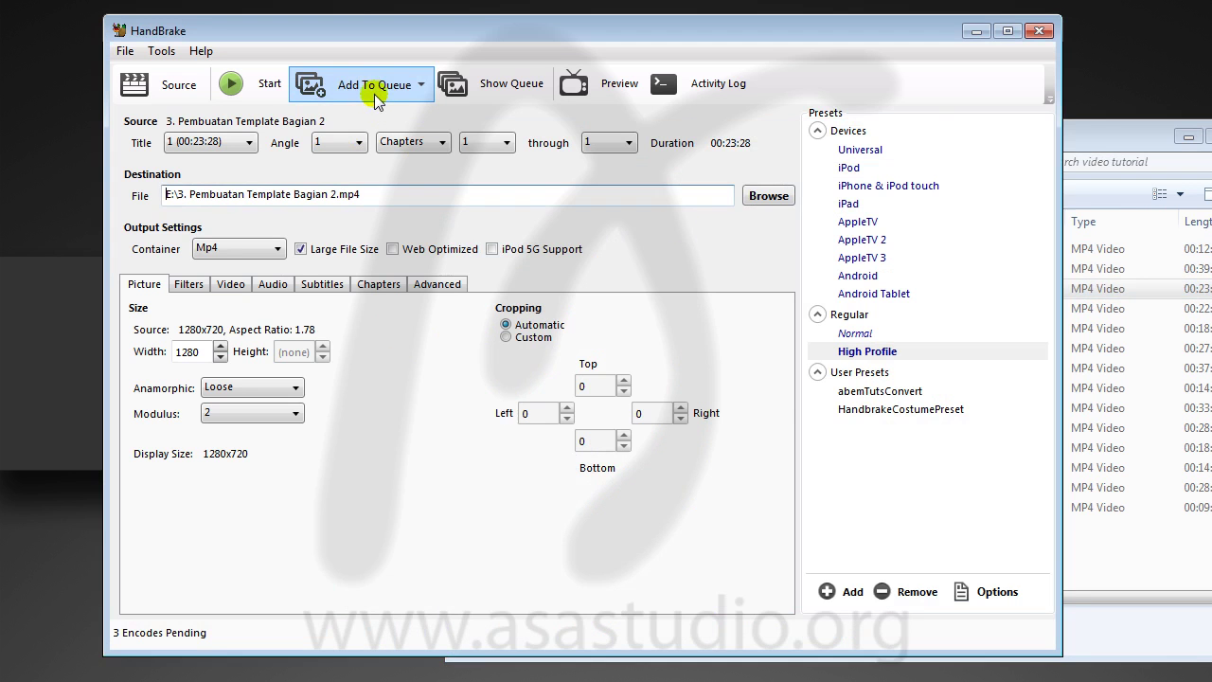
Step: Load and queue Pembuatan Template Bagian 3 and Pembuatan Database dan Tabel, then load videos 6 and 7
click(1089, 141)
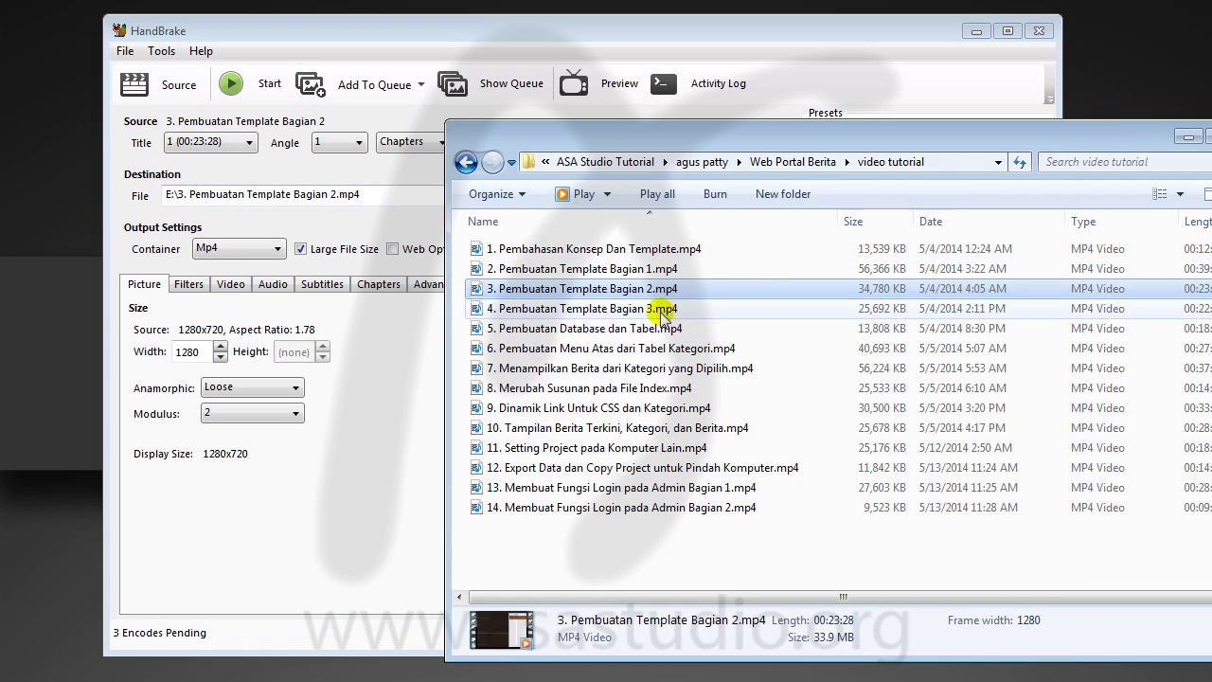
drag(665, 310, 398, 113)
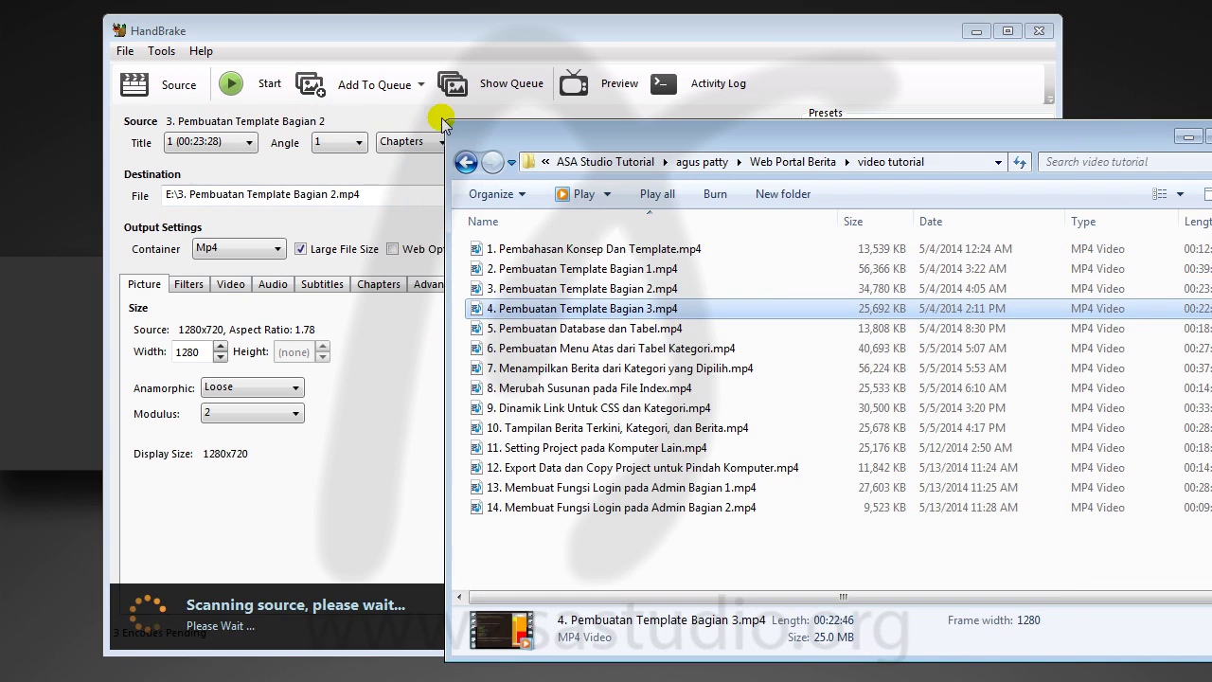
click(376, 98)
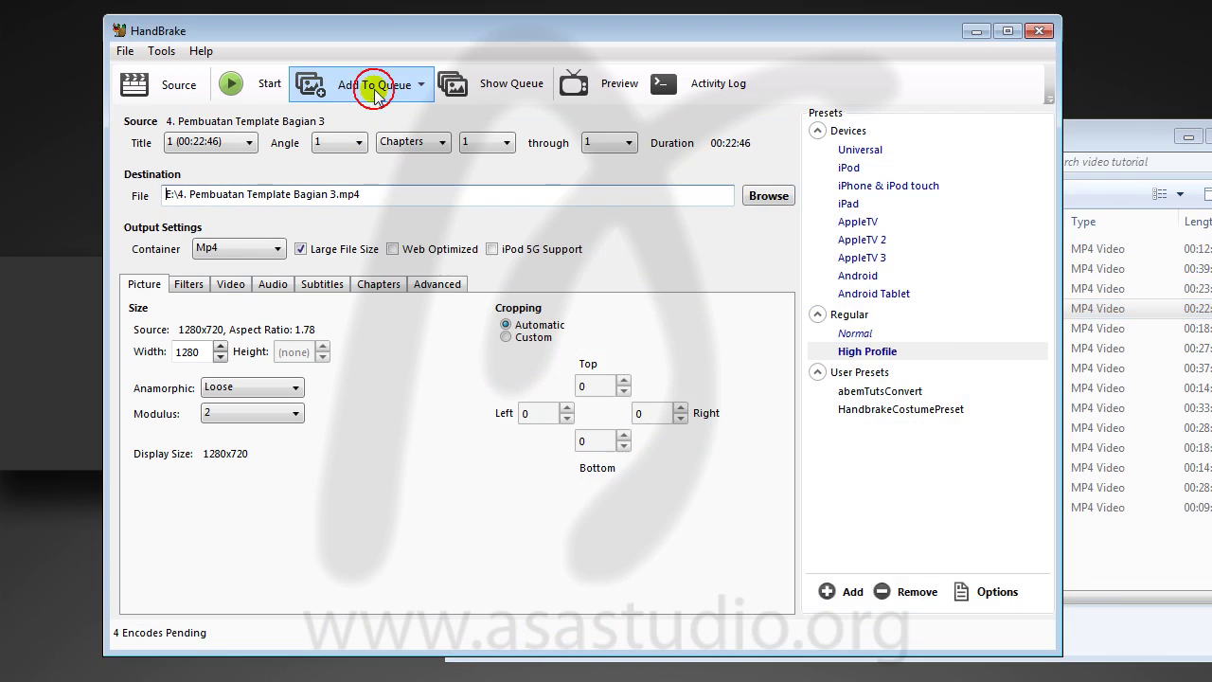
click(1122, 142)
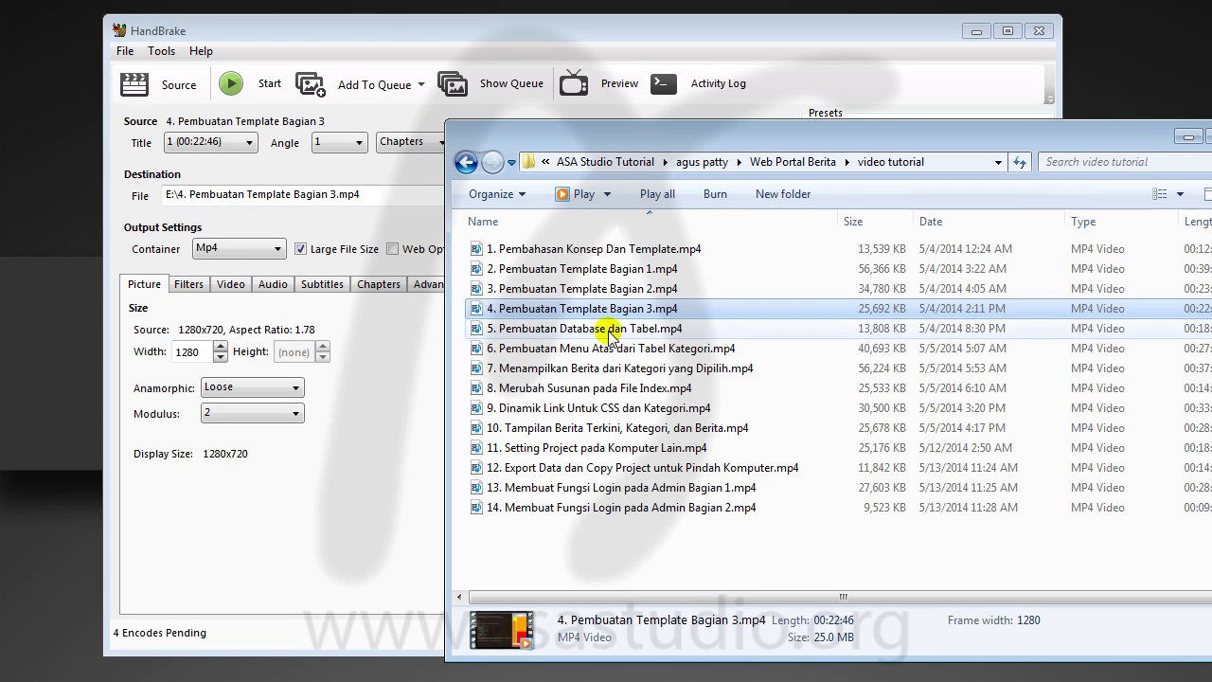
drag(646, 338, 374, 112)
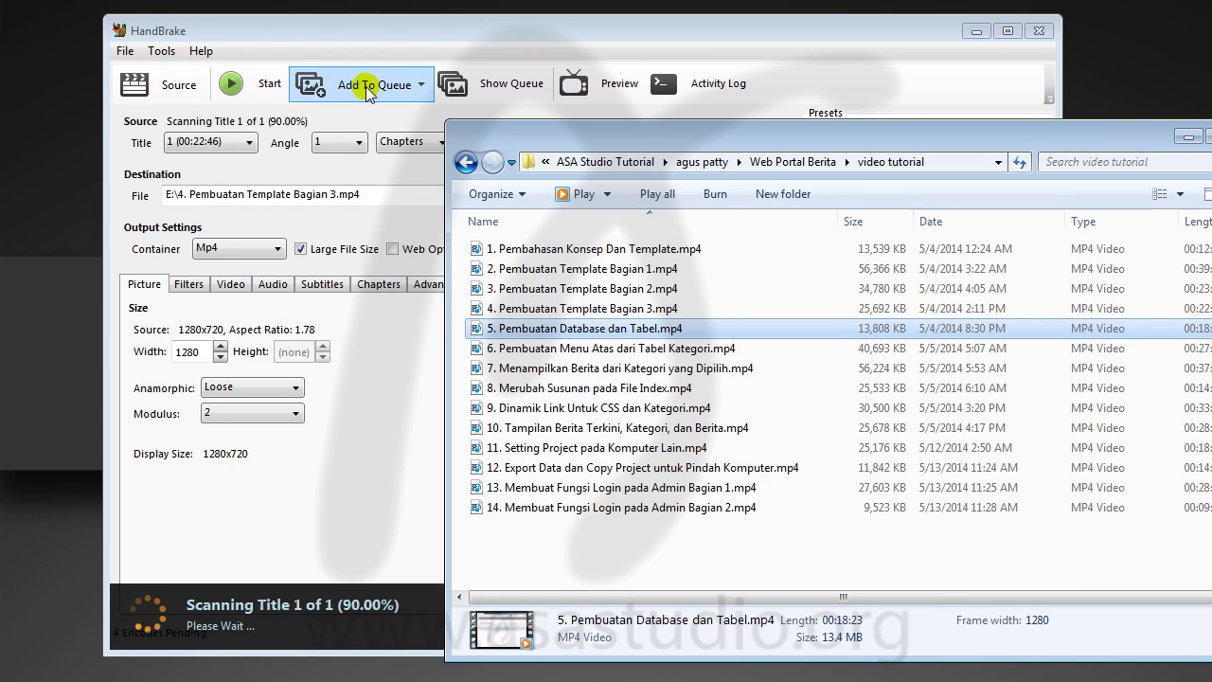
click(365, 84)
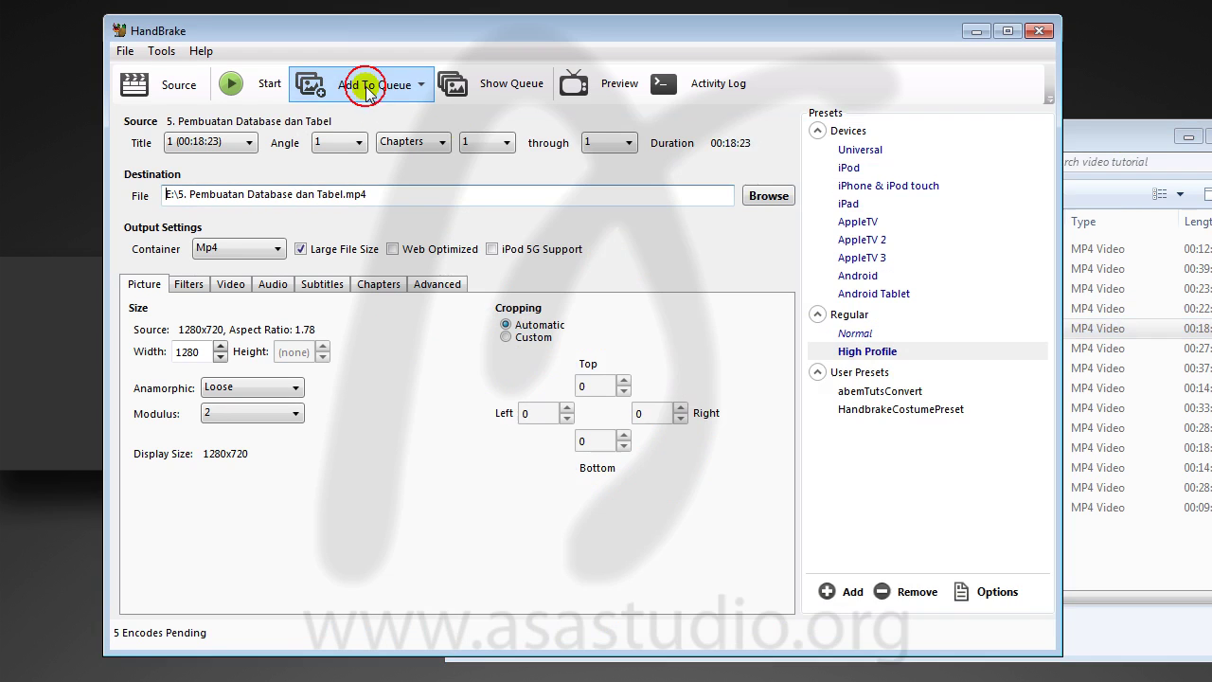
click(1091, 135)
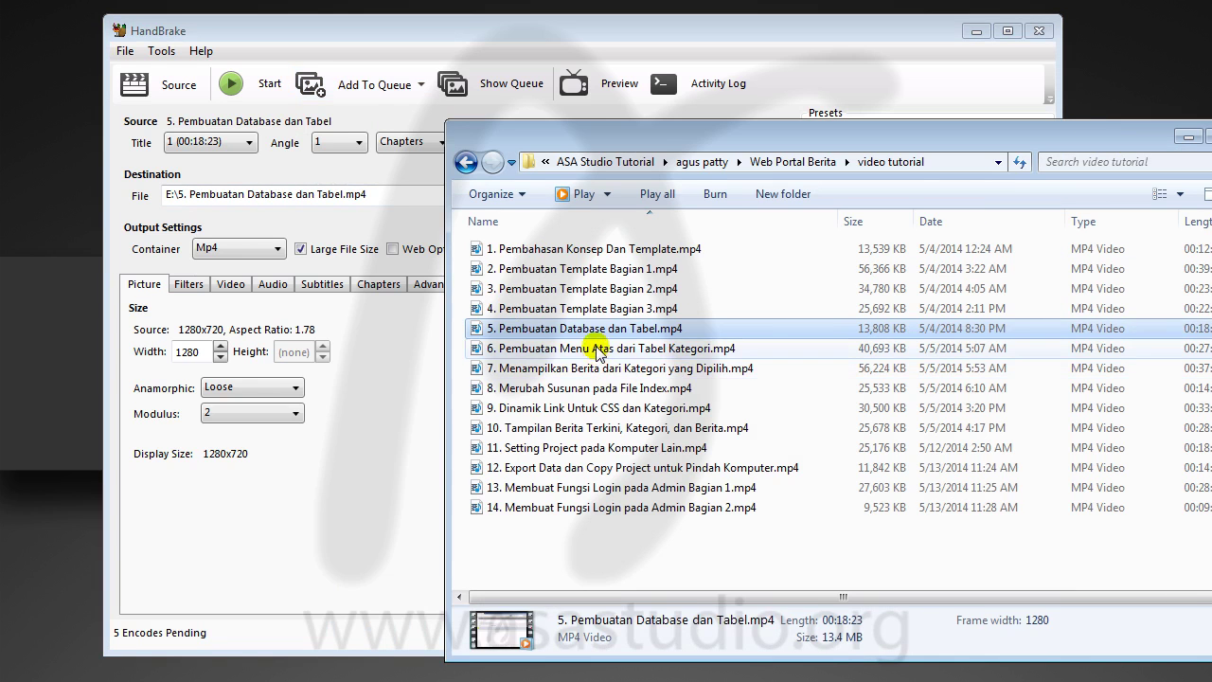
drag(598, 351, 366, 109)
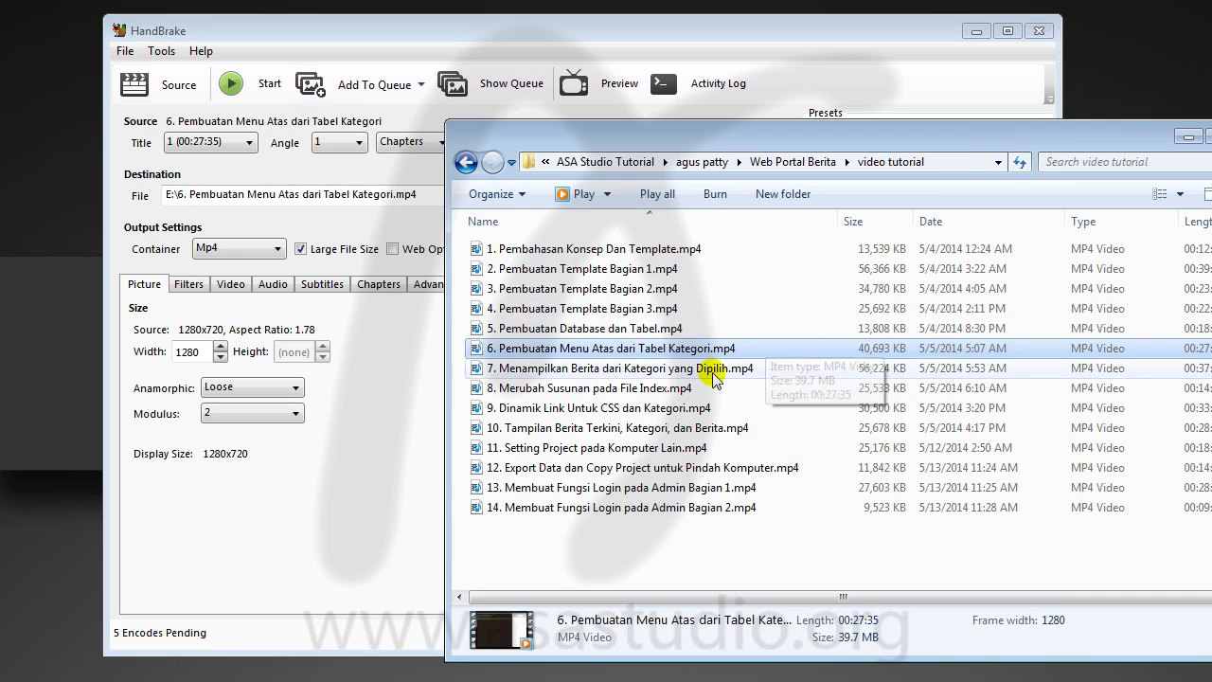
drag(710, 370, 408, 124)
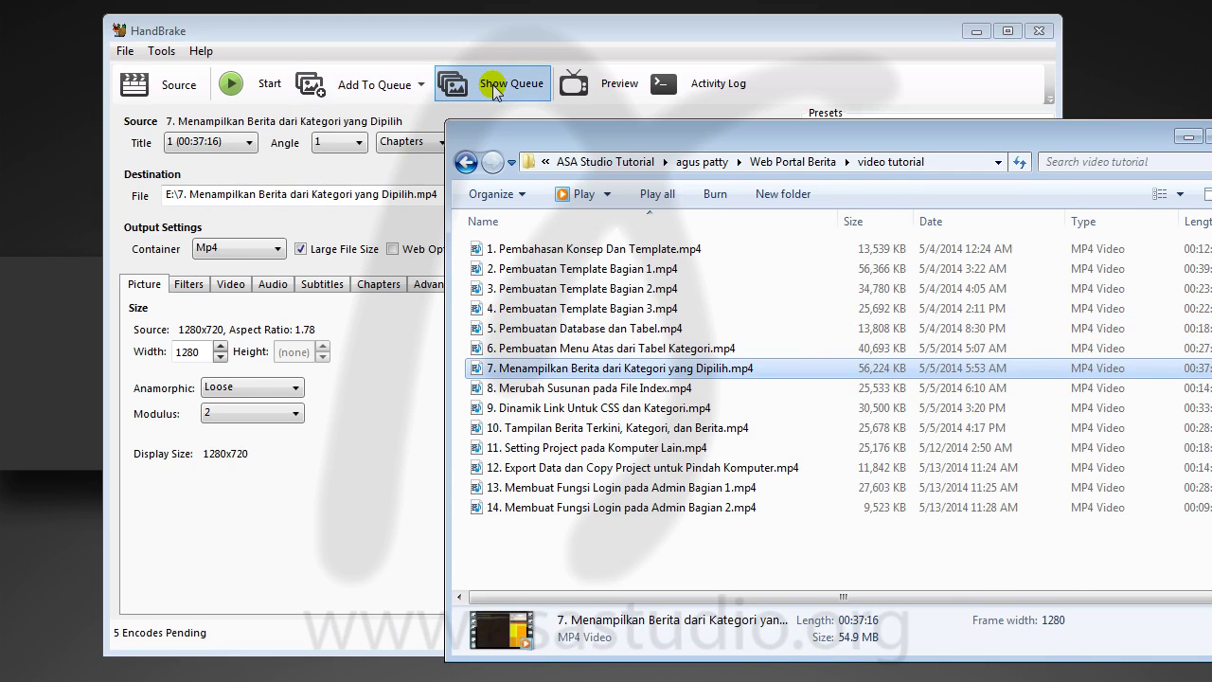
Step: Open the queue list to review the pending encodes
click(492, 84)
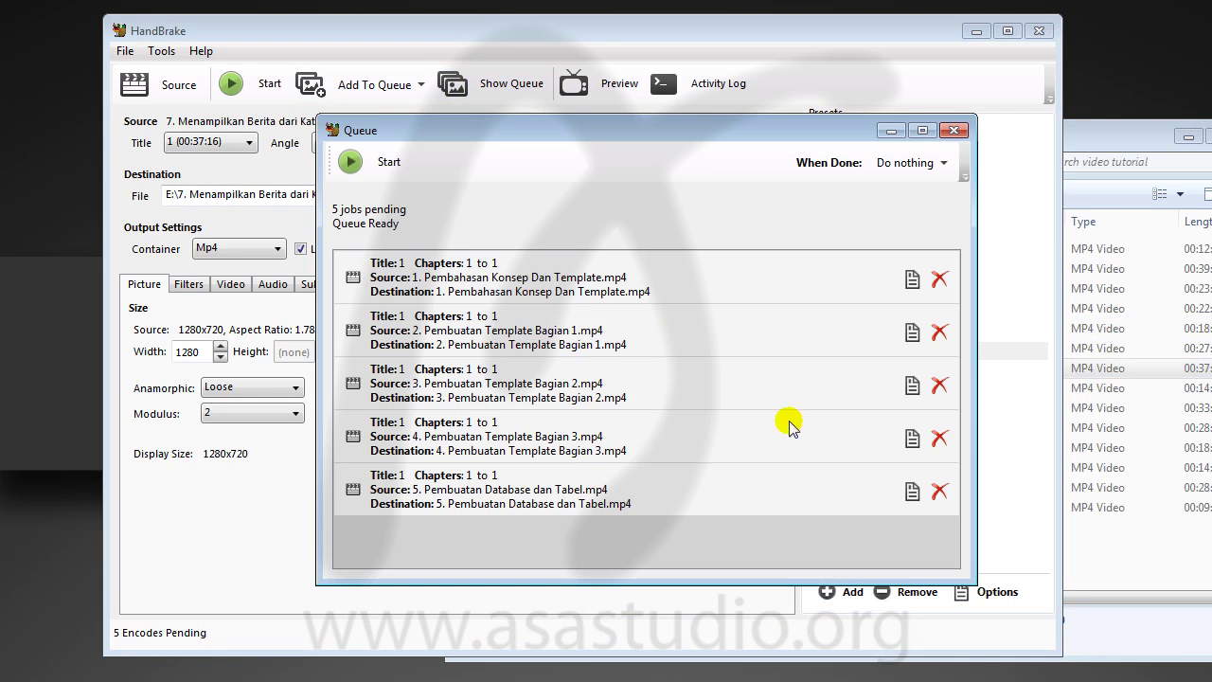
mouse_move(468, 505)
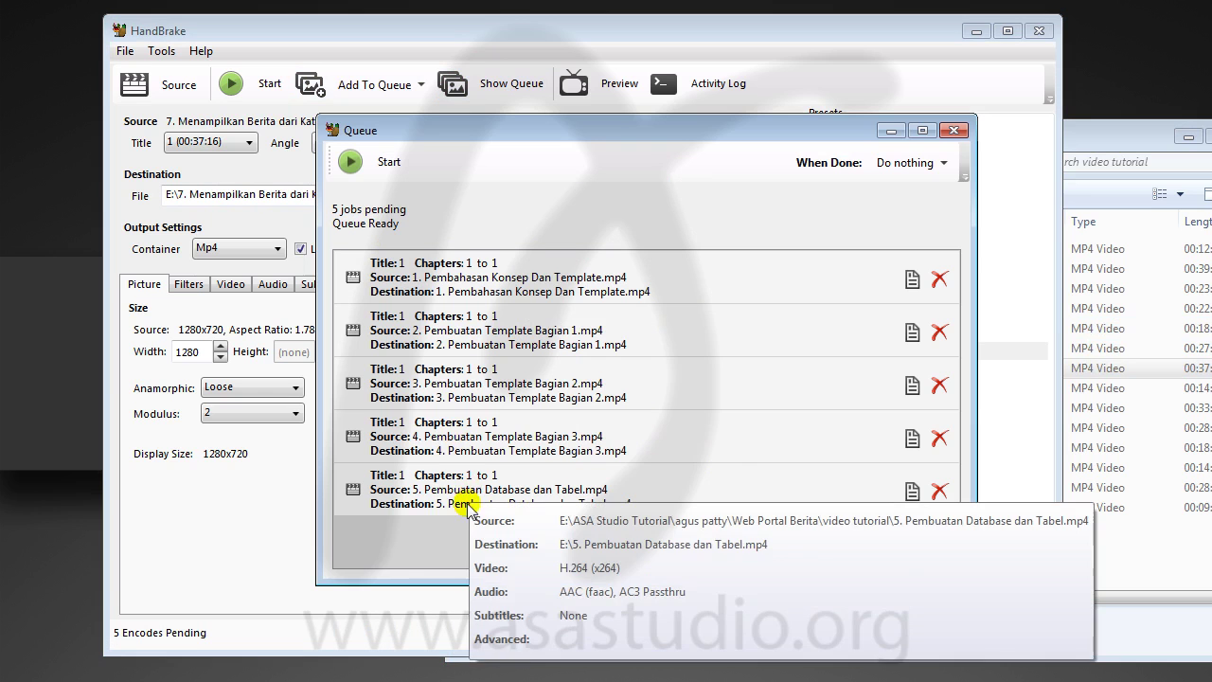
mouse_move(412, 329)
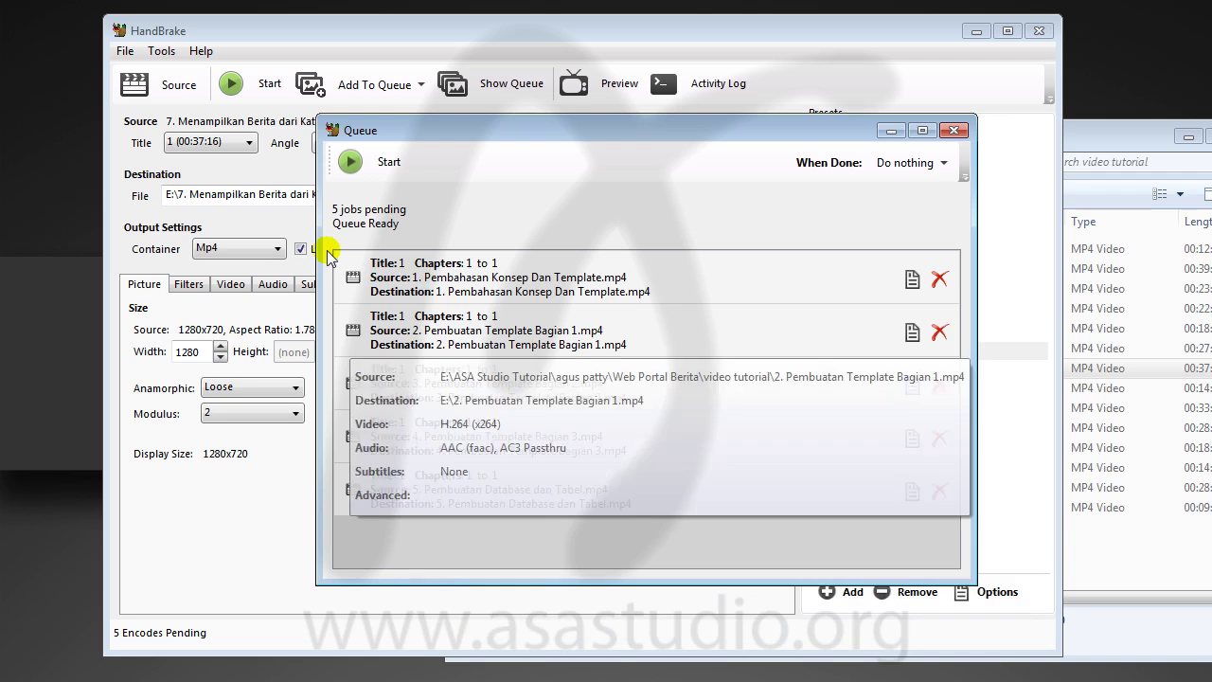
Step: Reload lesson 6. Pembuatan Menu Atas dari Tabel Kategori and add it to the queue
click(355, 32)
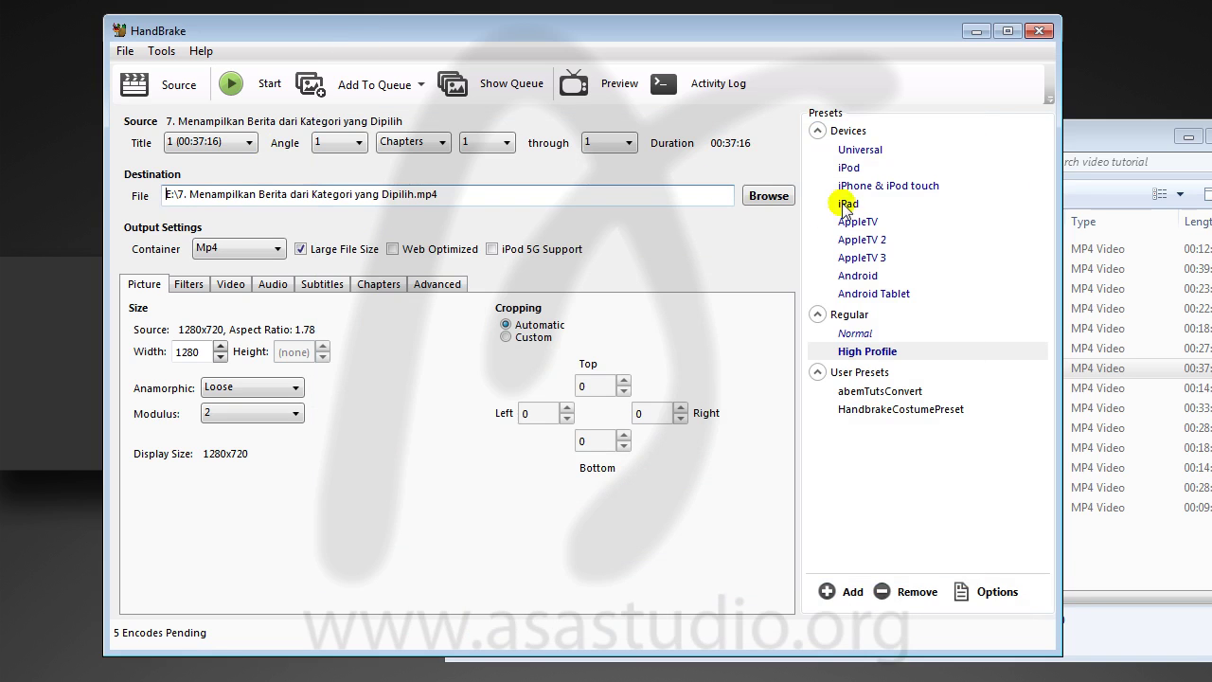
click(1098, 146)
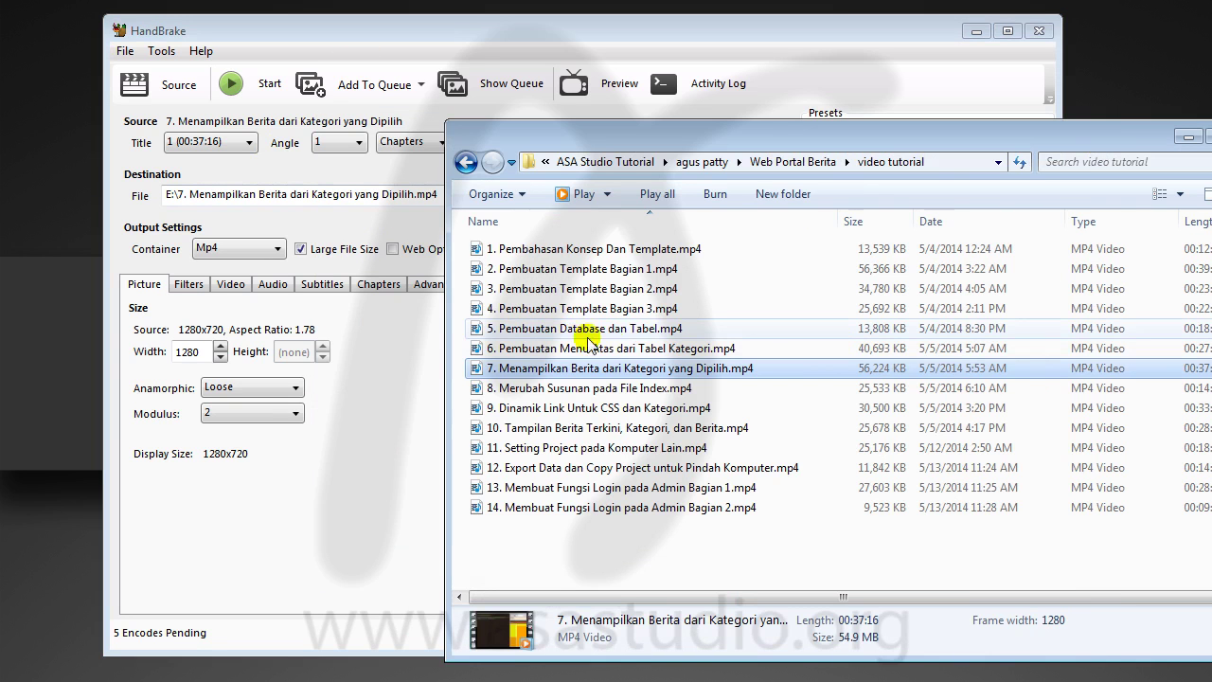
drag(561, 355, 358, 169)
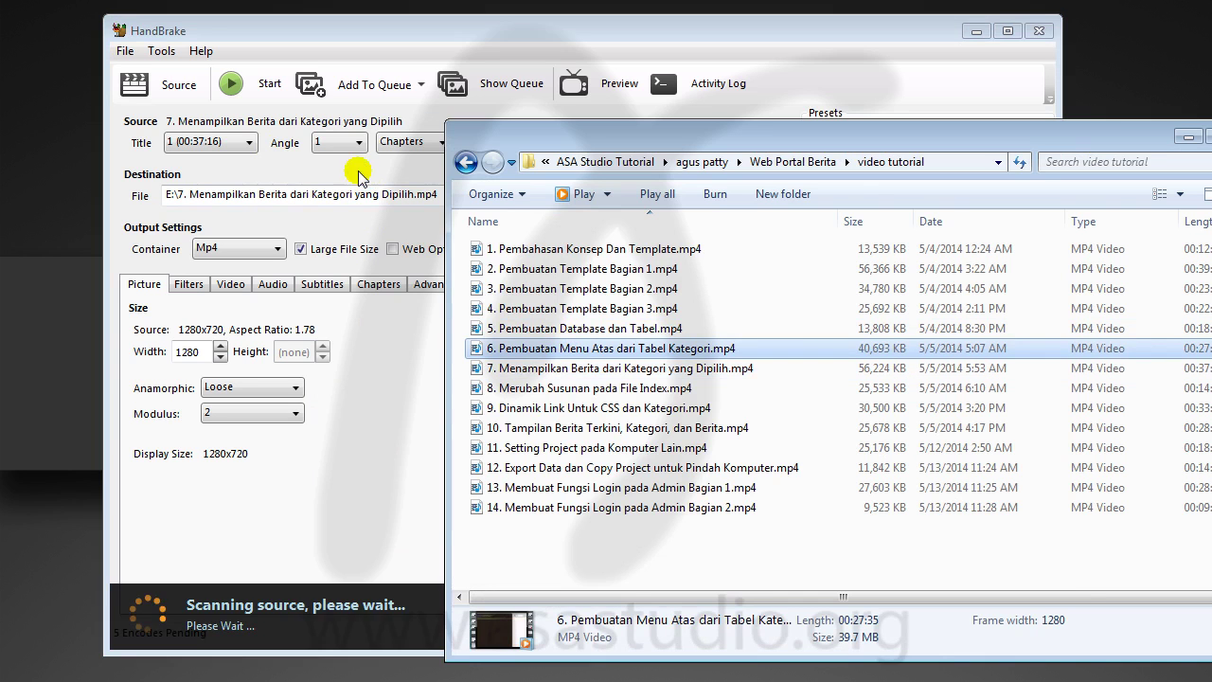
click(362, 85)
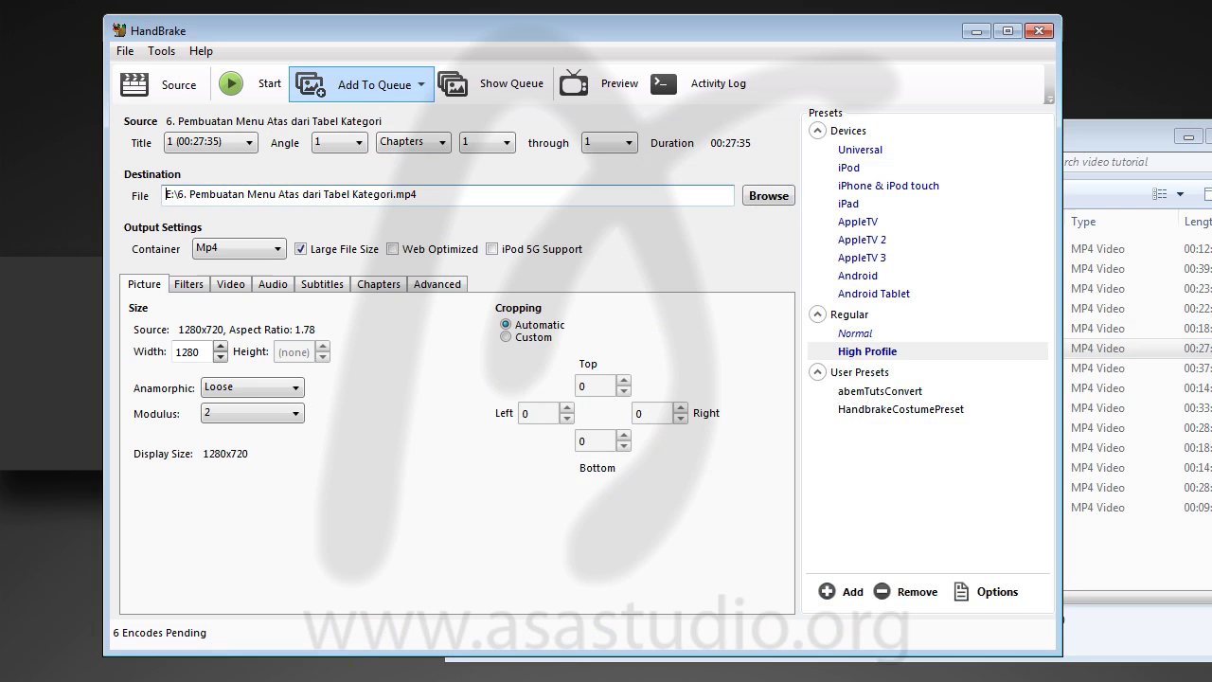
Step: Reopen the Queue window, move it up and left, and scroll its job list
click(297, 678)
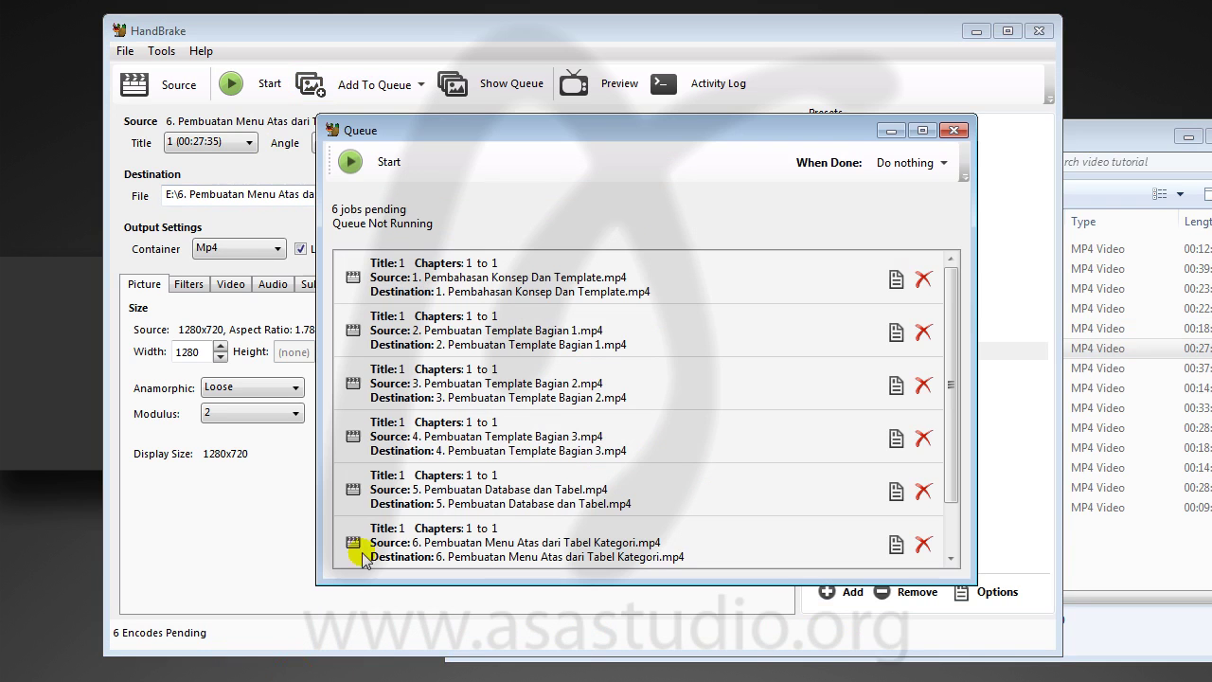
drag(635, 130, 343, 118)
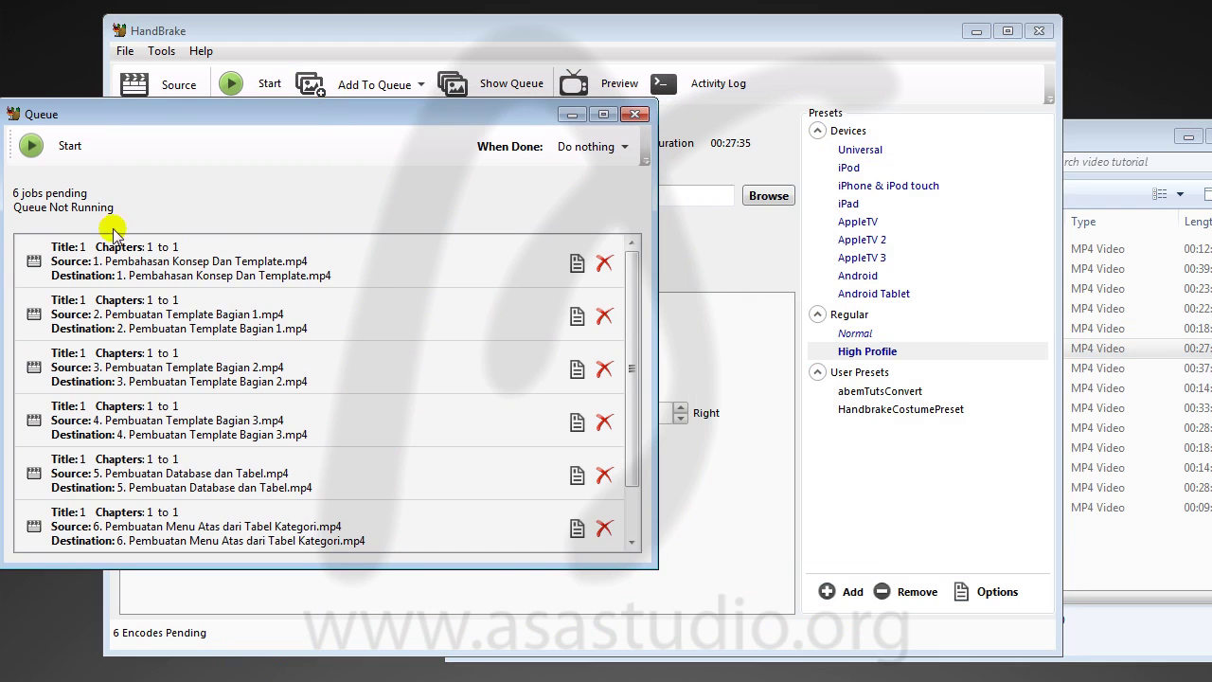
drag(644, 369, 631, 446)
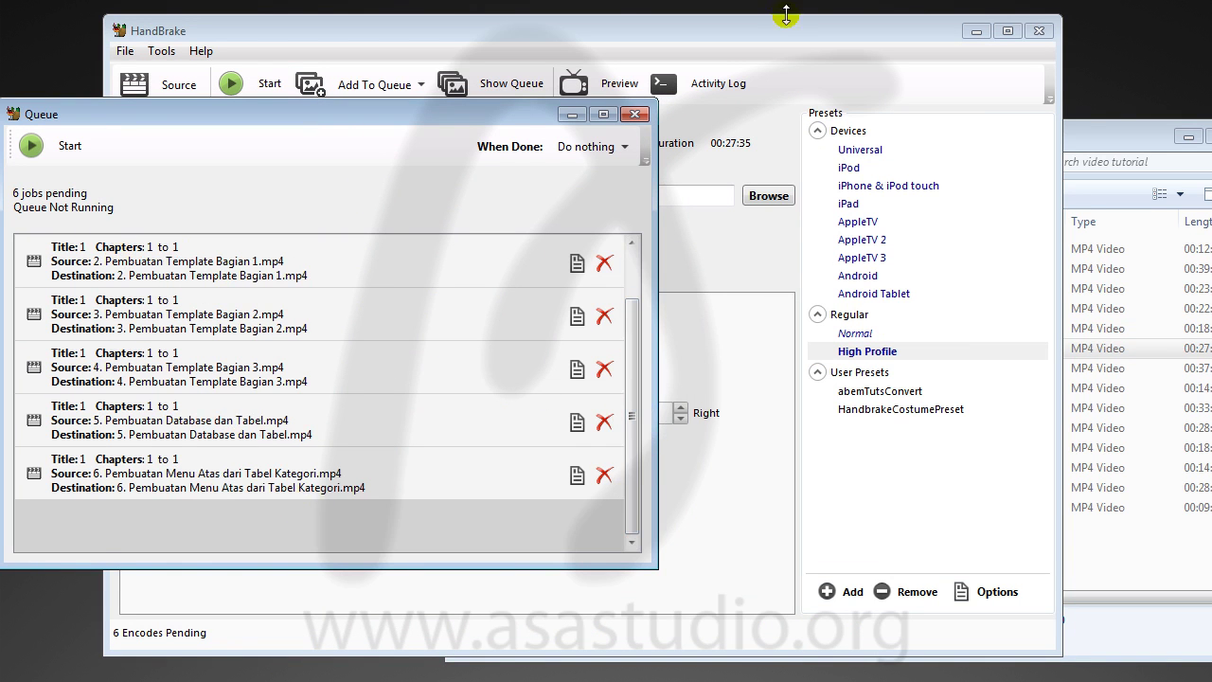
Step: Load and queue tutorial videos 7, 8, 9 and 10 one after another
click(711, 27)
click(1084, 140)
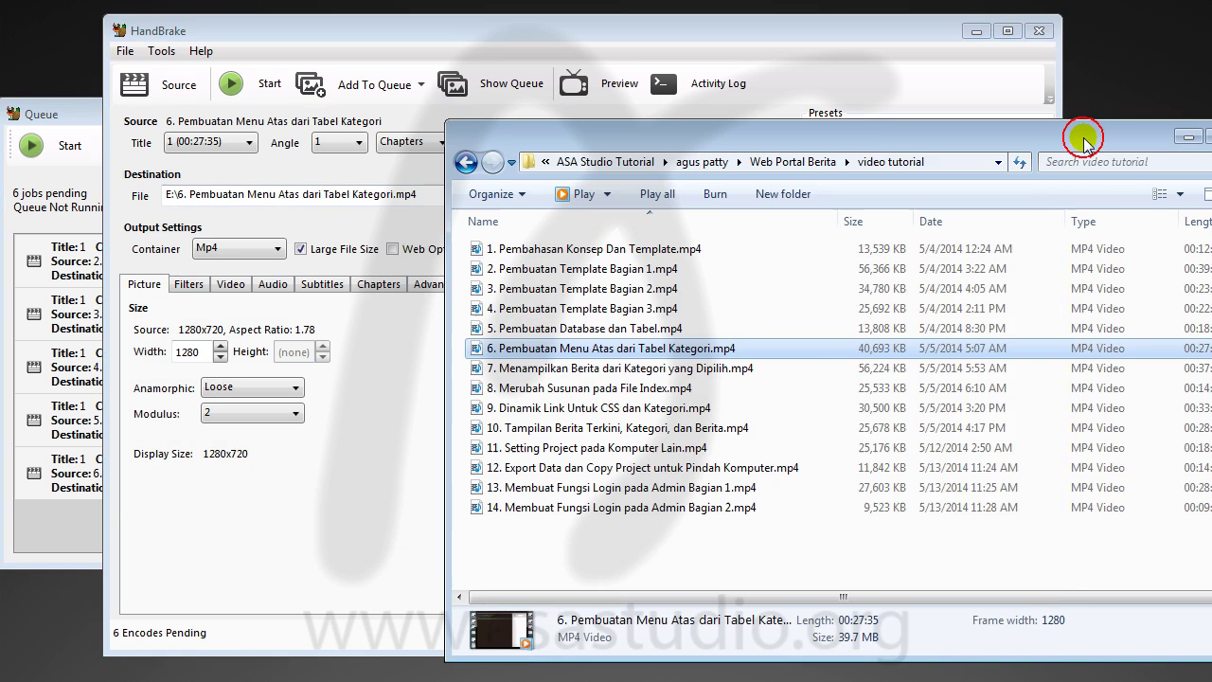
click(606, 371)
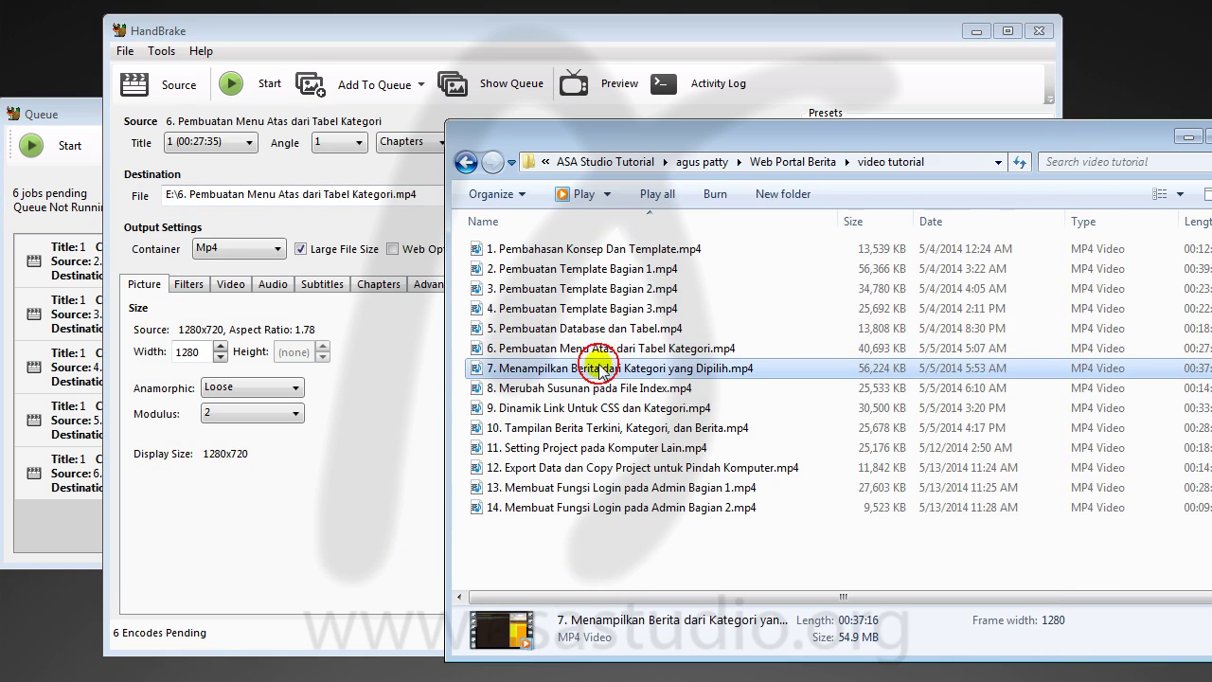
drag(389, 177, 392, 171)
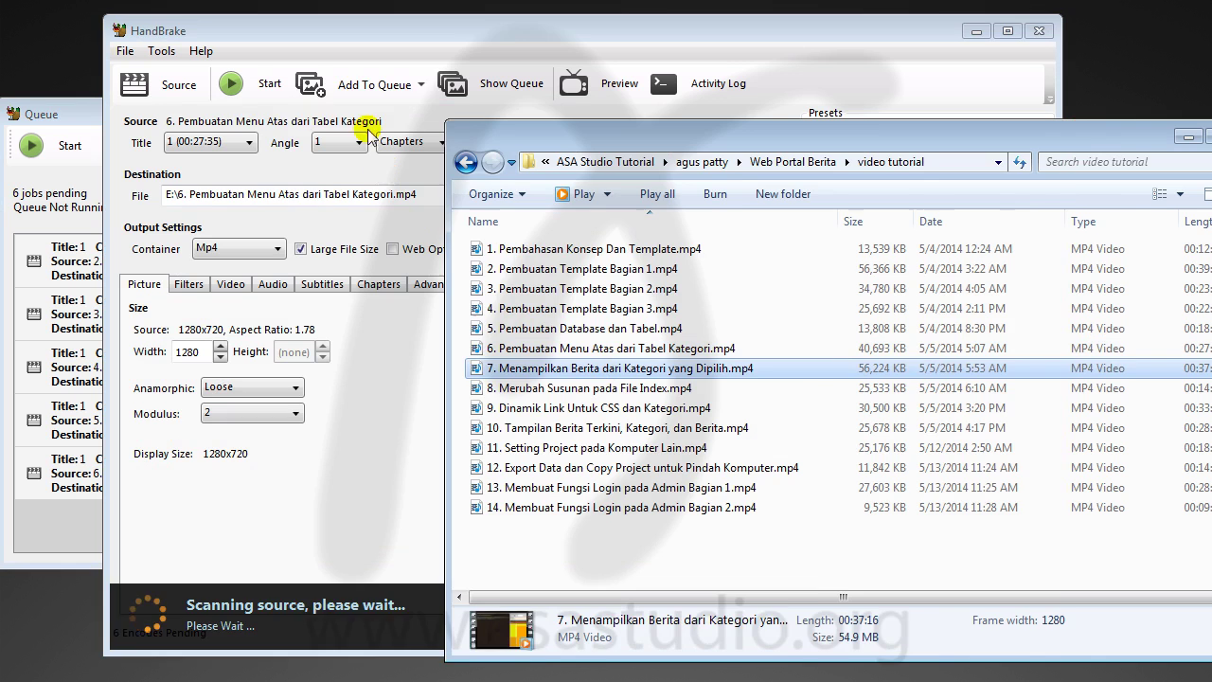
click(372, 85)
click(1095, 143)
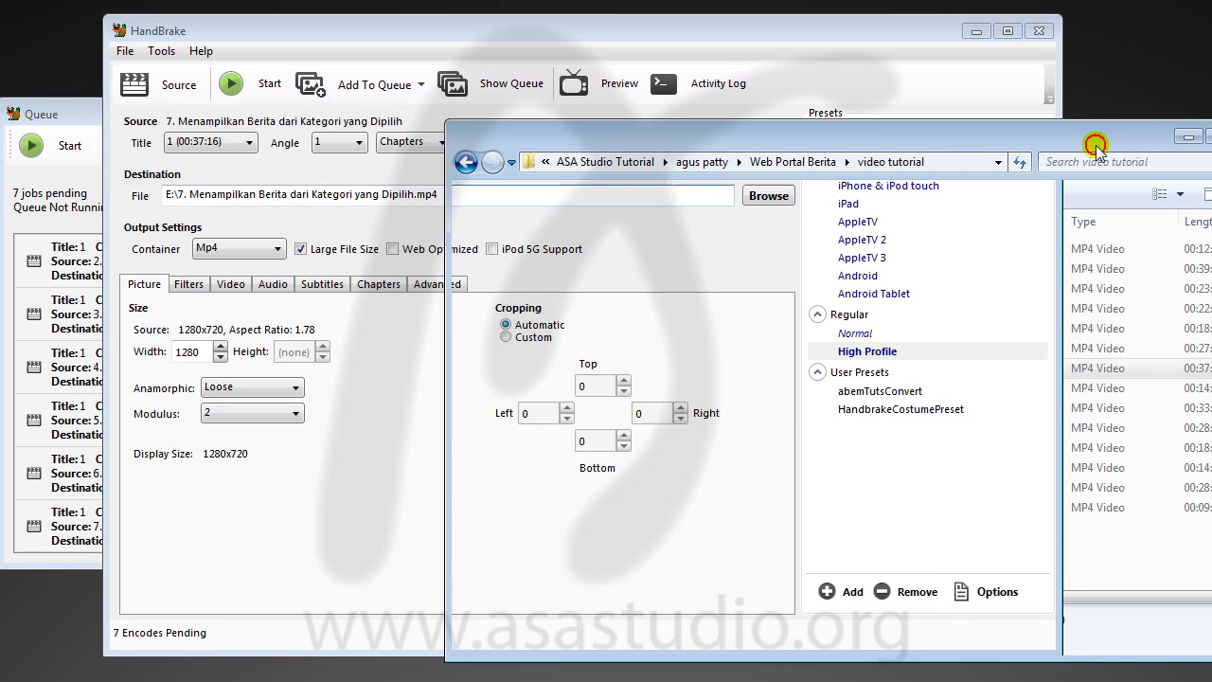
drag(610, 386, 331, 163)
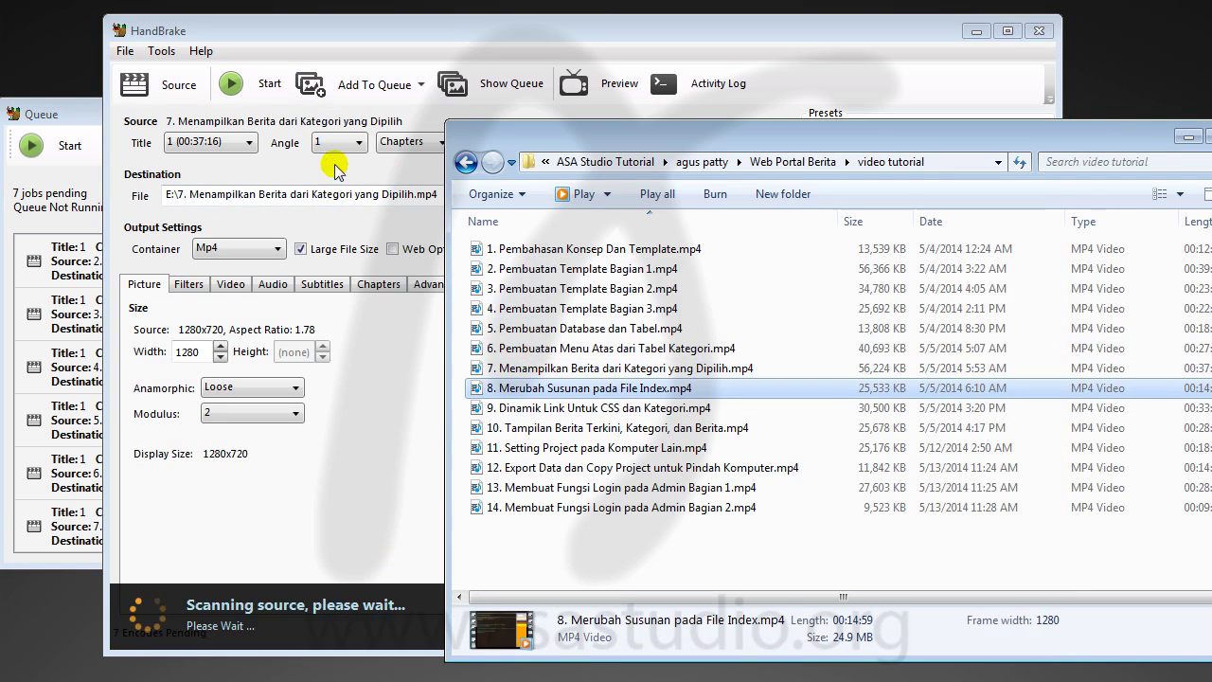
click(362, 88)
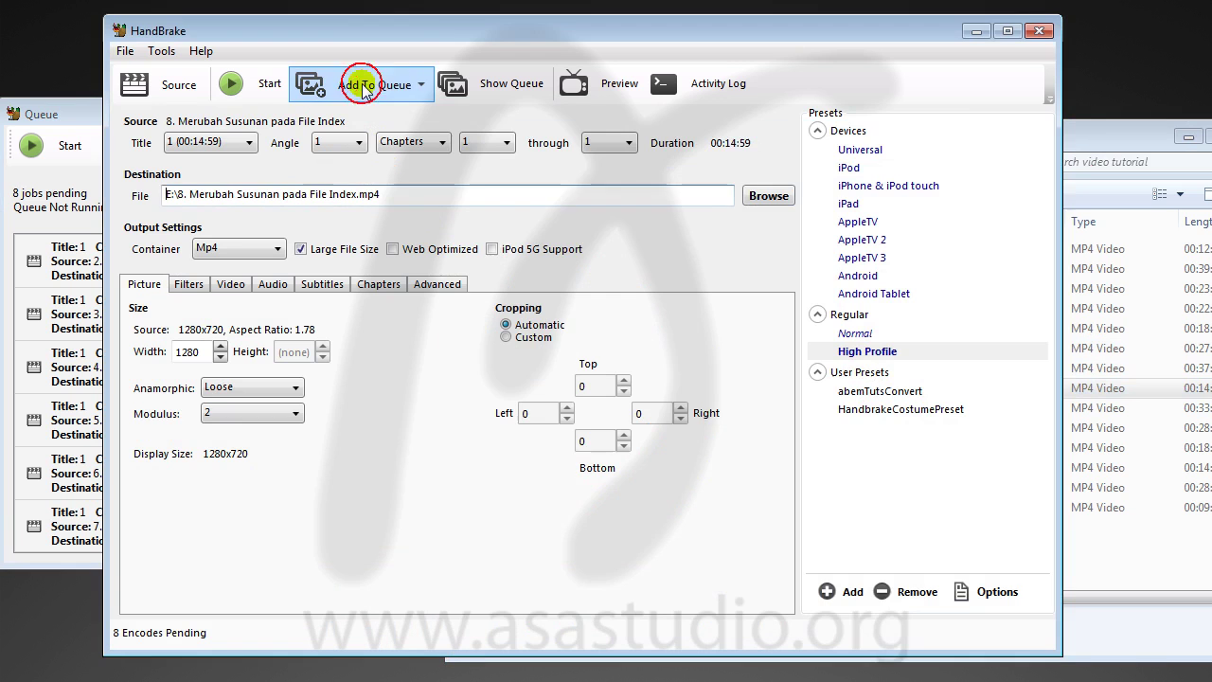
click(1066, 140)
drag(615, 408, 377, 182)
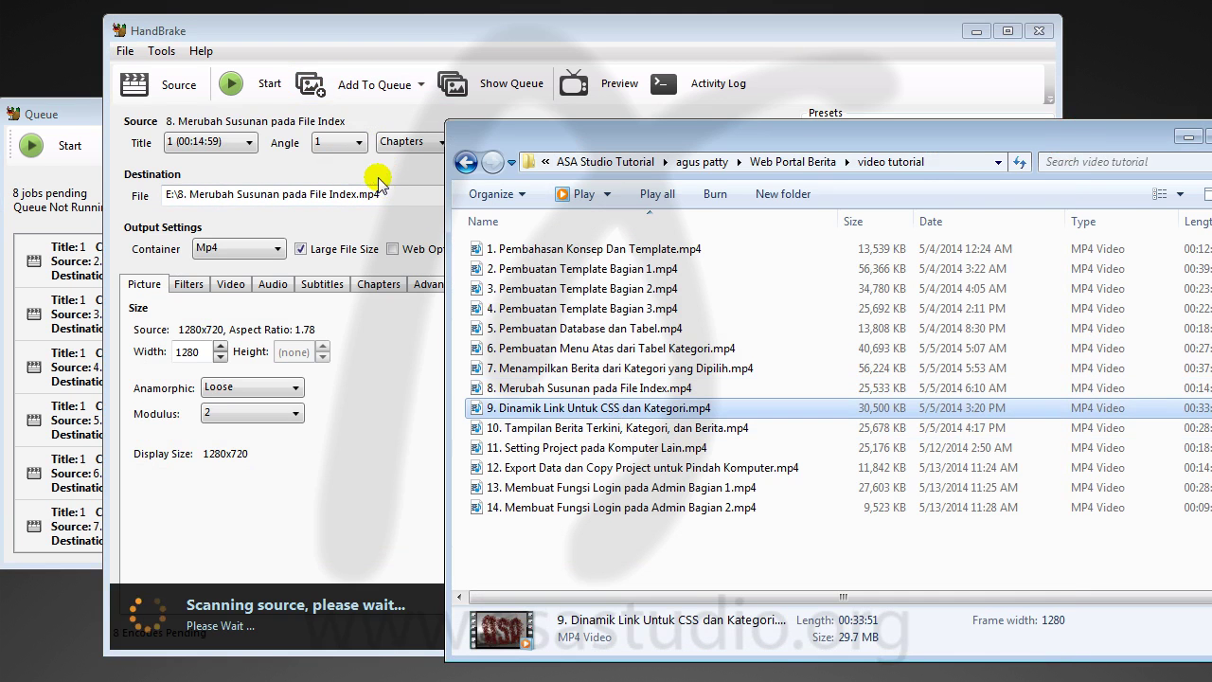
click(362, 87)
click(1109, 139)
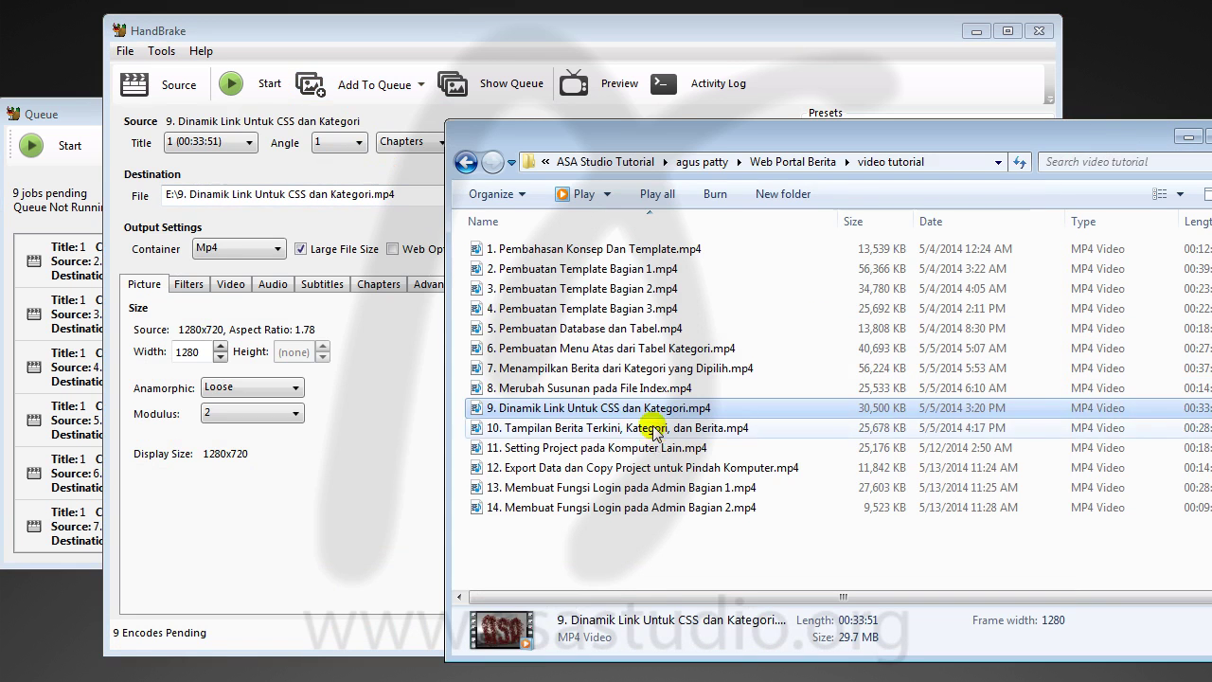
drag(621, 427, 376, 163)
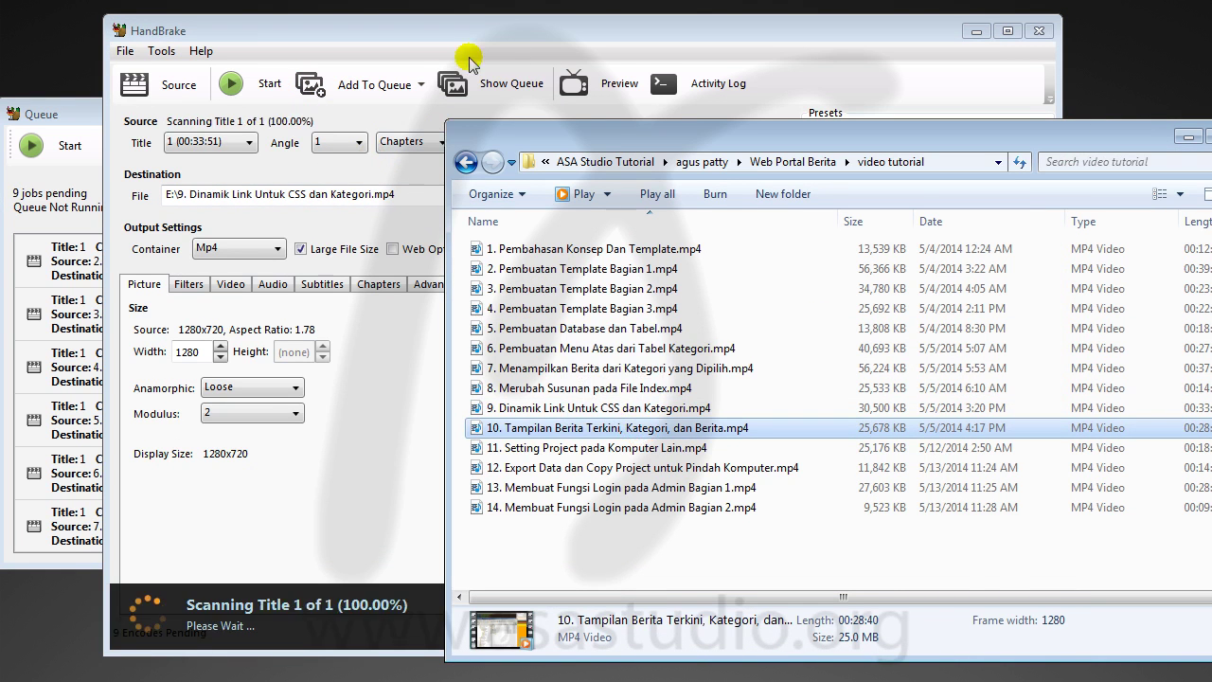
click(368, 85)
Step: Load and queue tutorial videos 11, 12, 13 and 14, bringing the queue to 14
click(1100, 153)
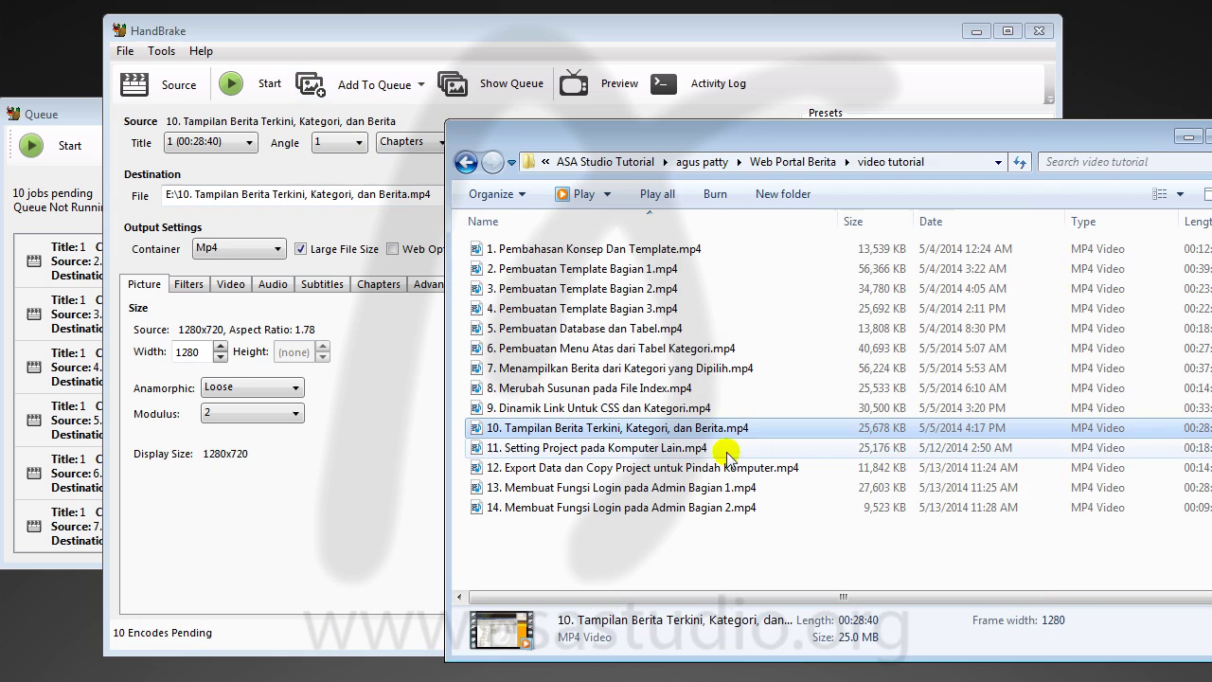
click(664, 448)
drag(664, 449, 394, 183)
click(375, 89)
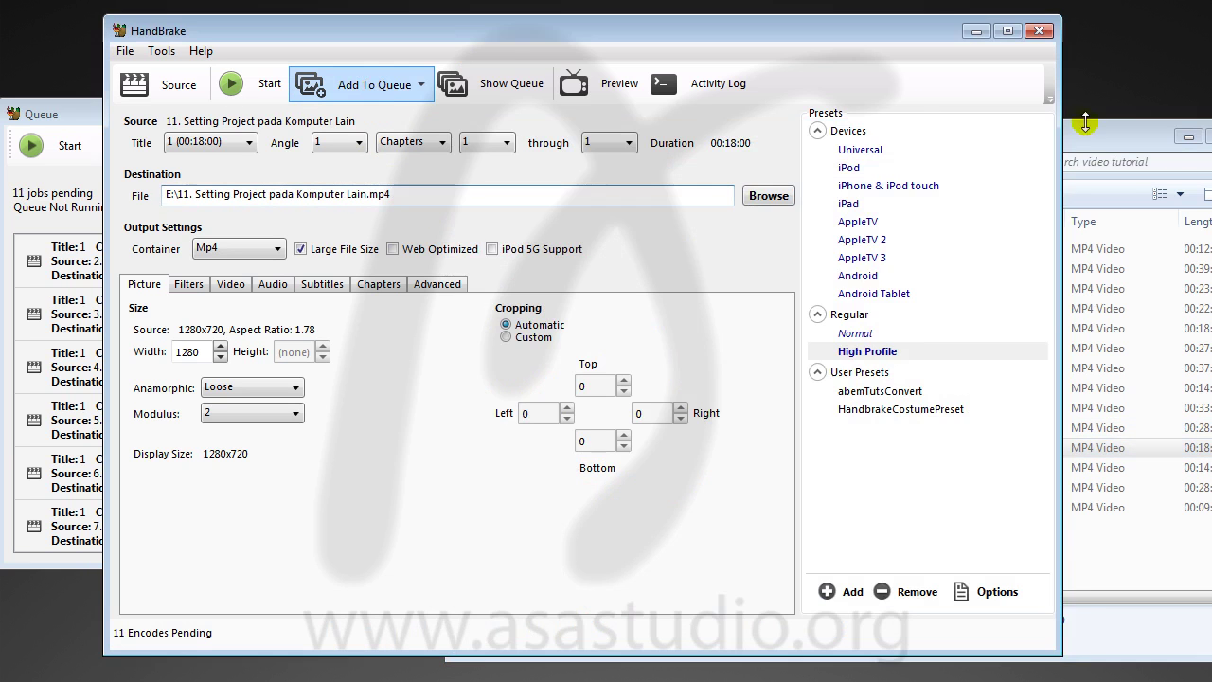
click(1084, 140)
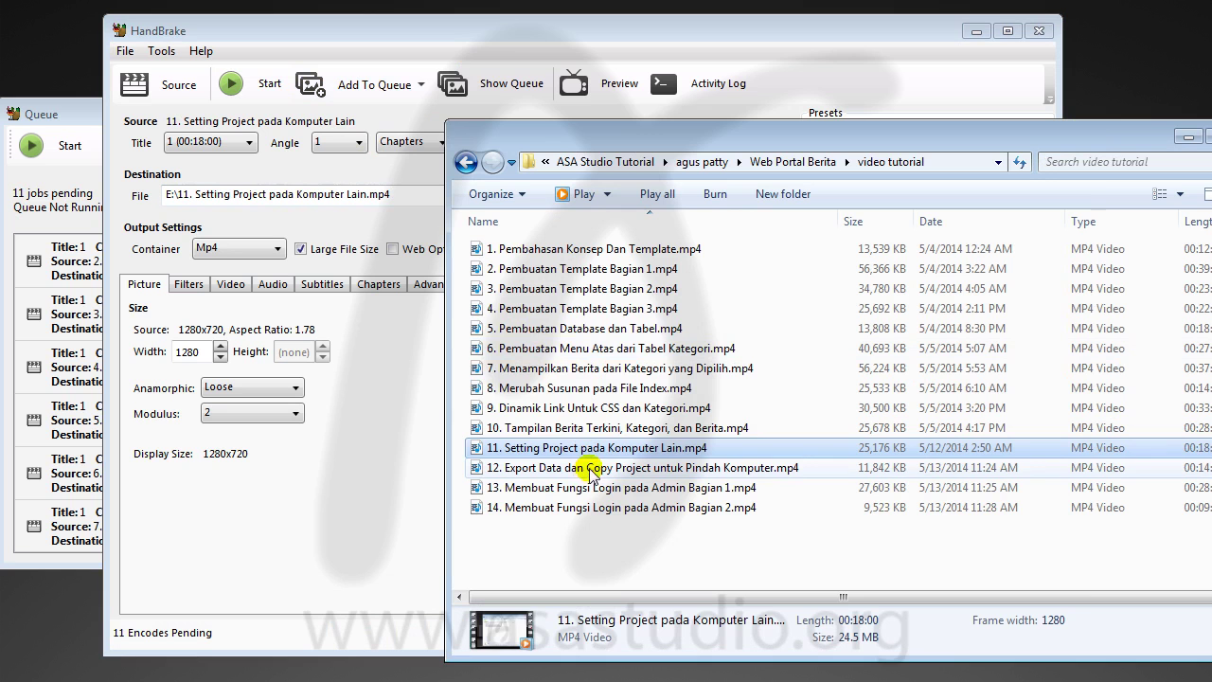
drag(589, 468, 408, 268)
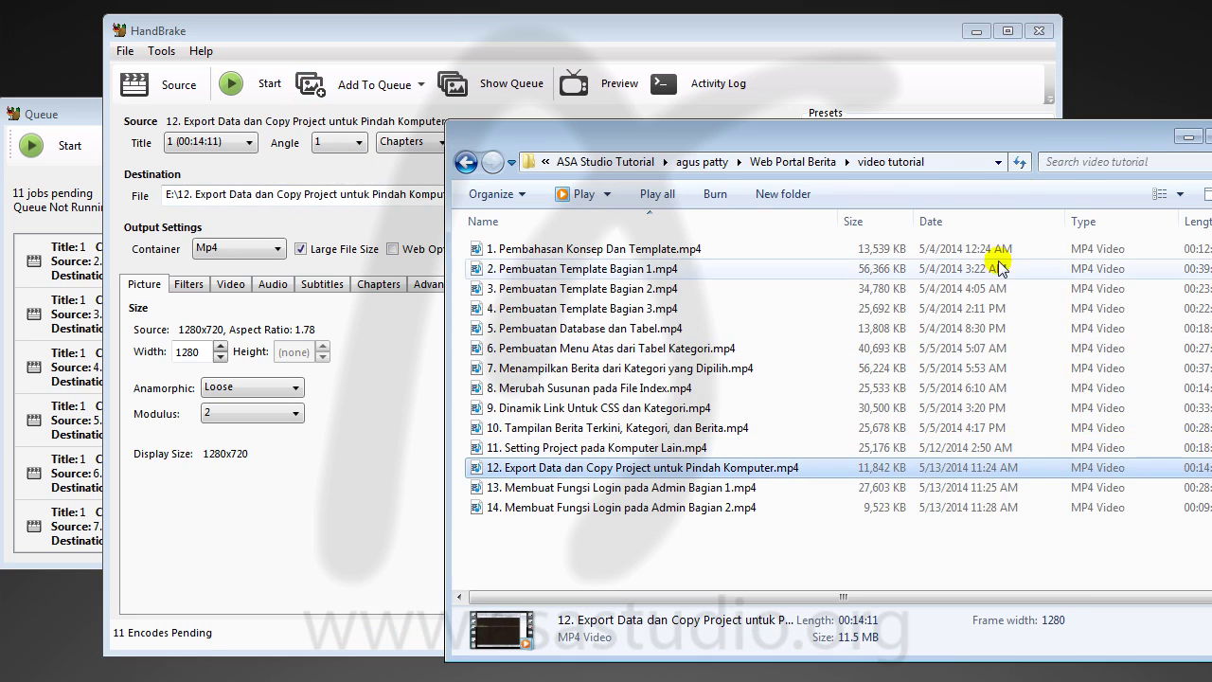
click(360, 83)
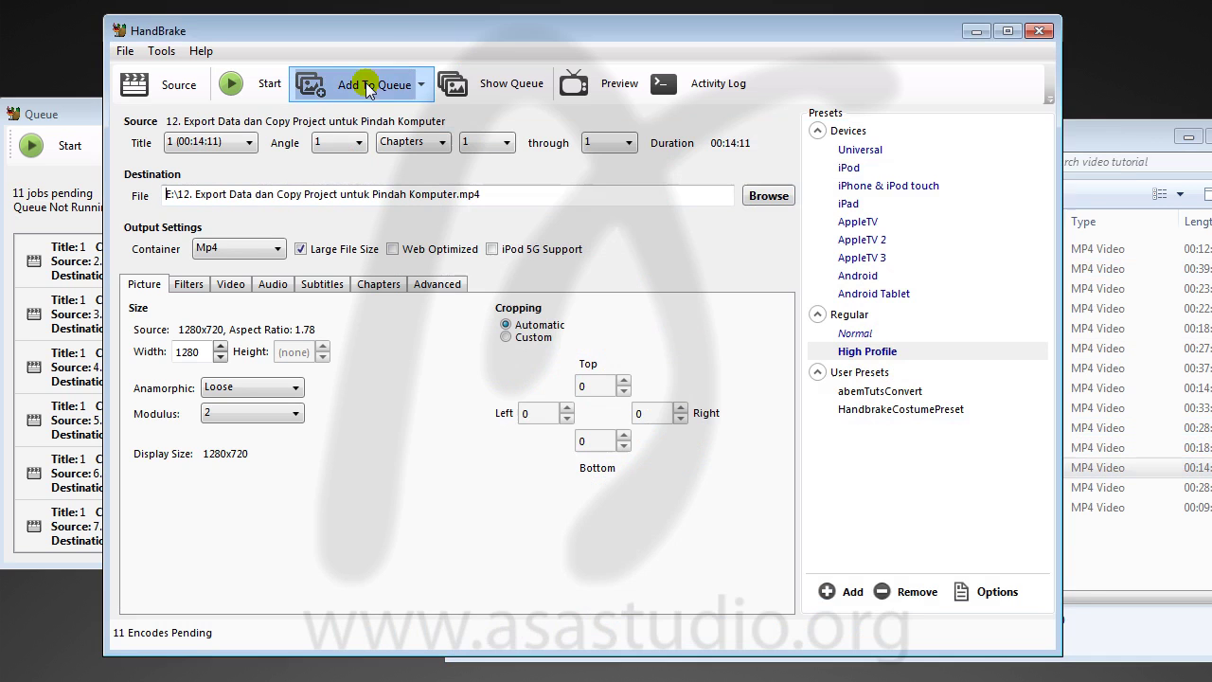
click(1117, 142)
drag(647, 488, 385, 174)
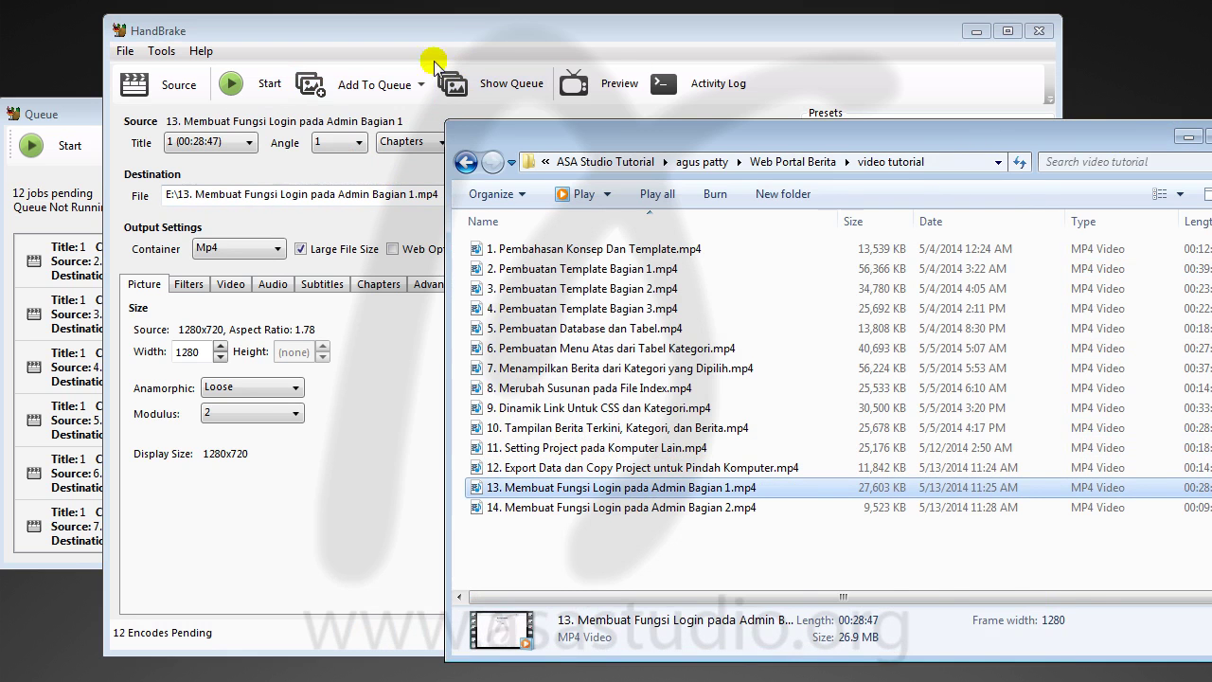
click(358, 83)
click(1101, 140)
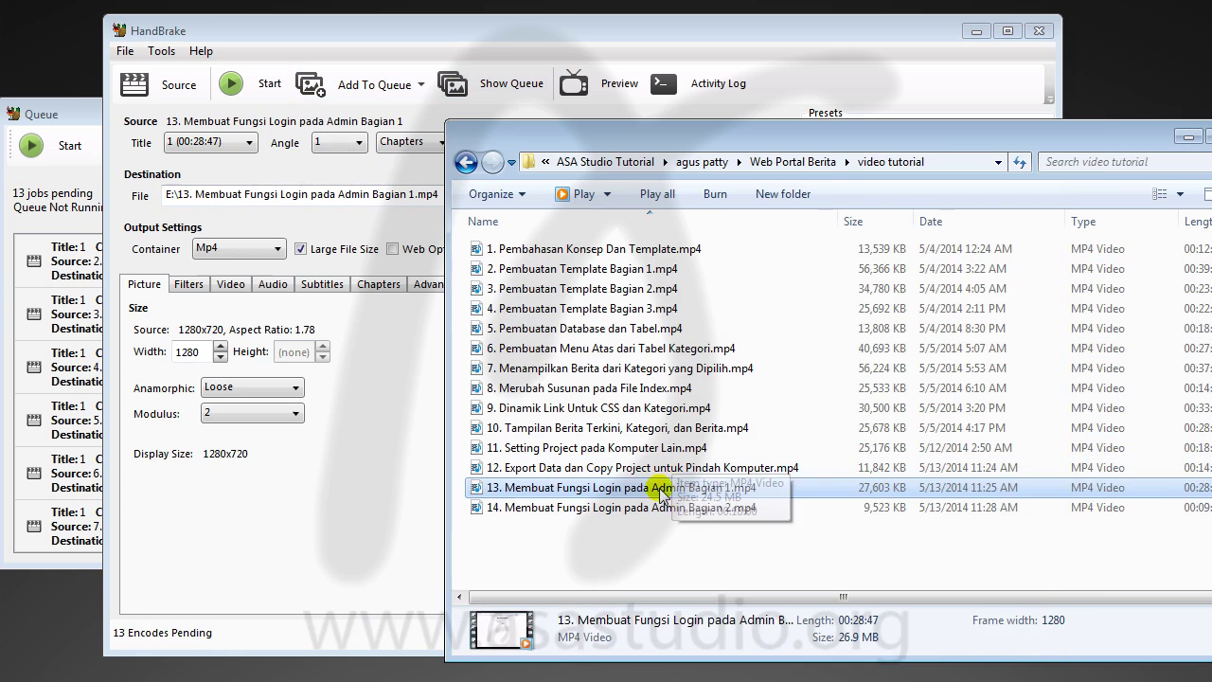
click(705, 507)
drag(389, 177, 389, 176)
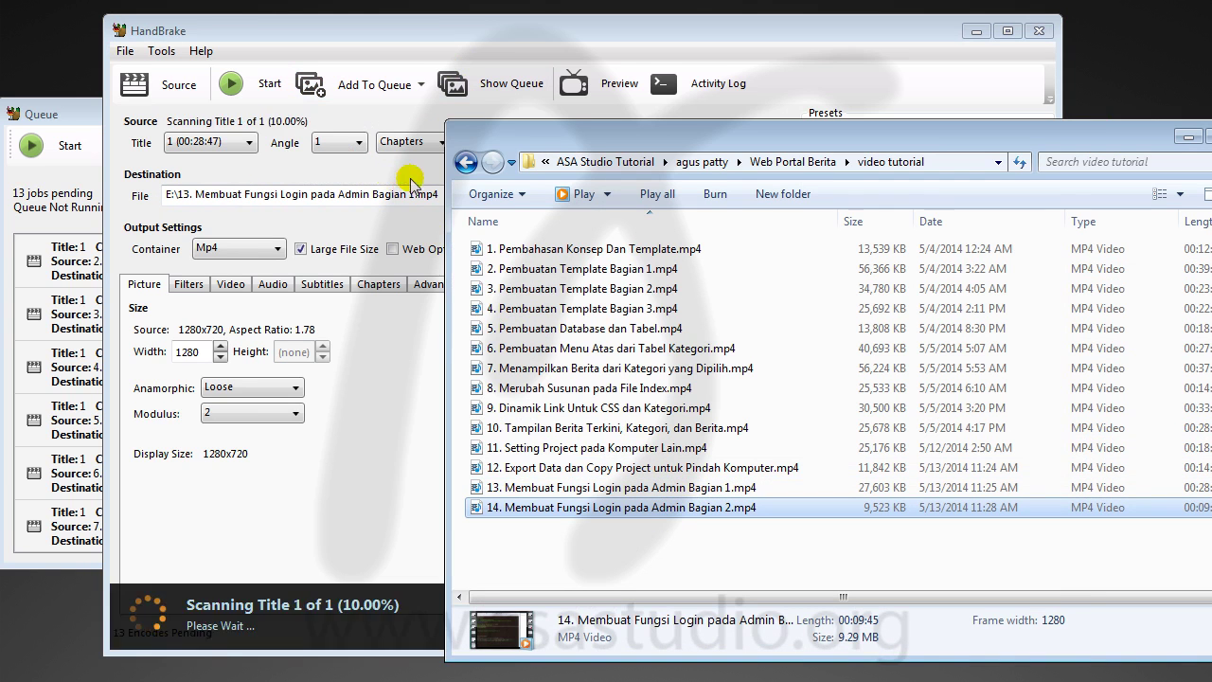
click(356, 87)
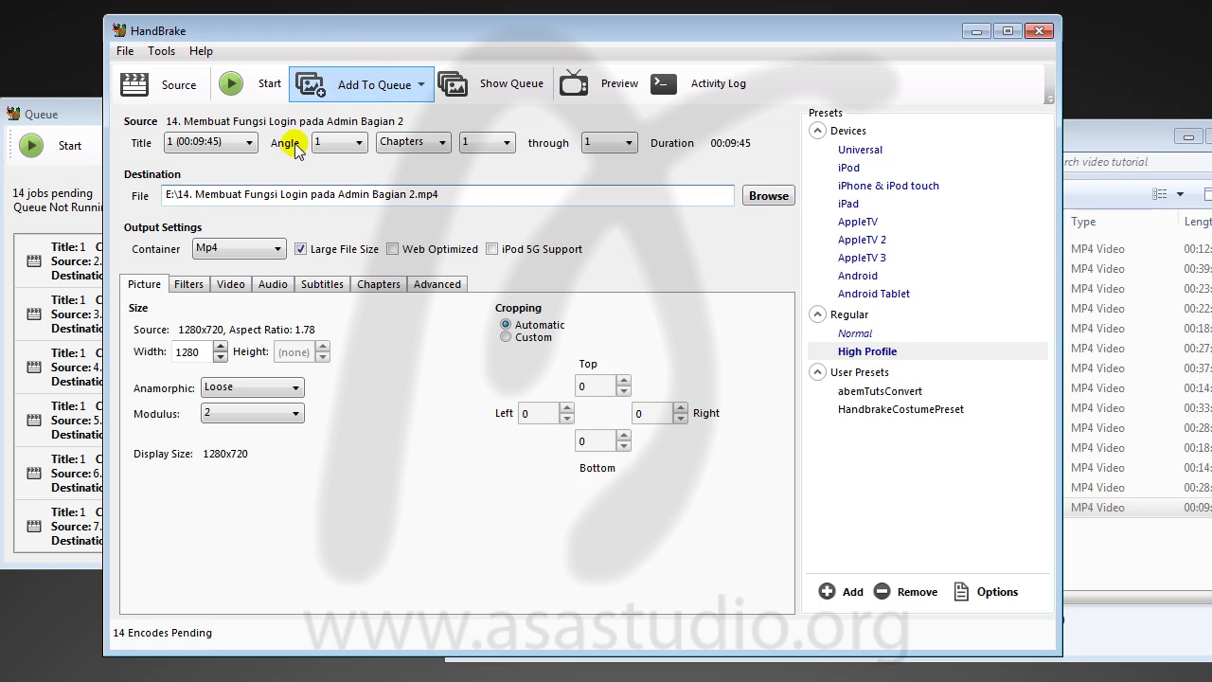
Step: Scroll the Queue window to verify all 14 pending jobs through lesson 14
click(92, 117)
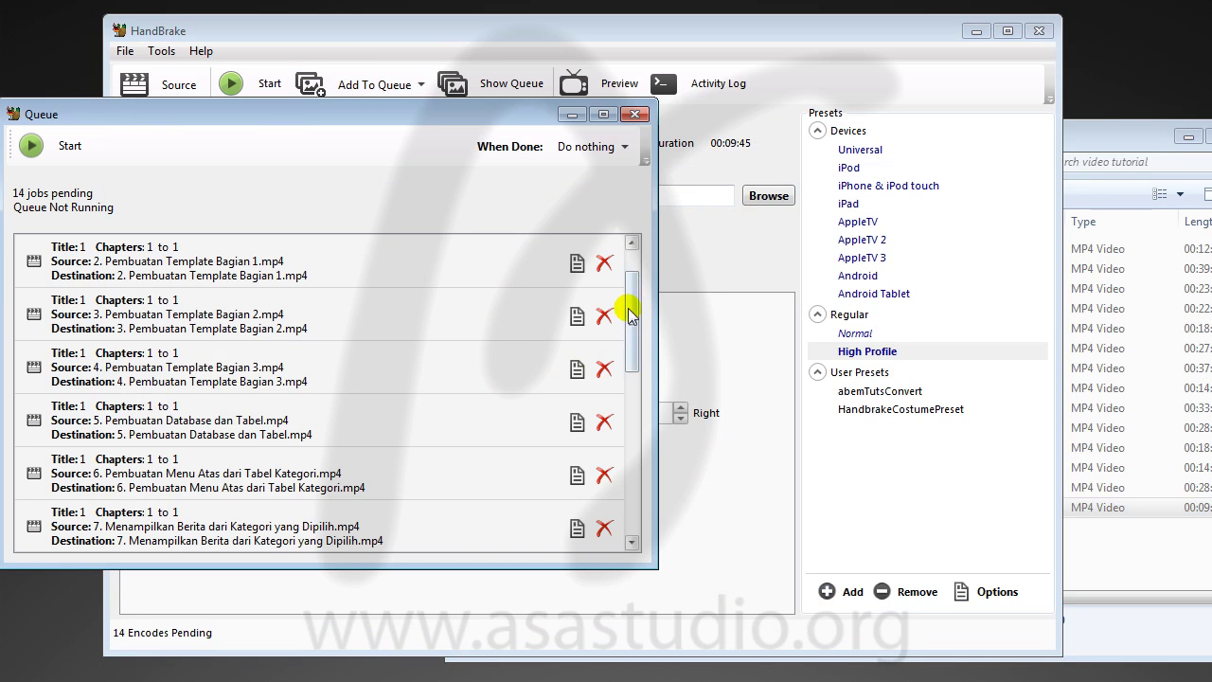
drag(630, 312, 641, 500)
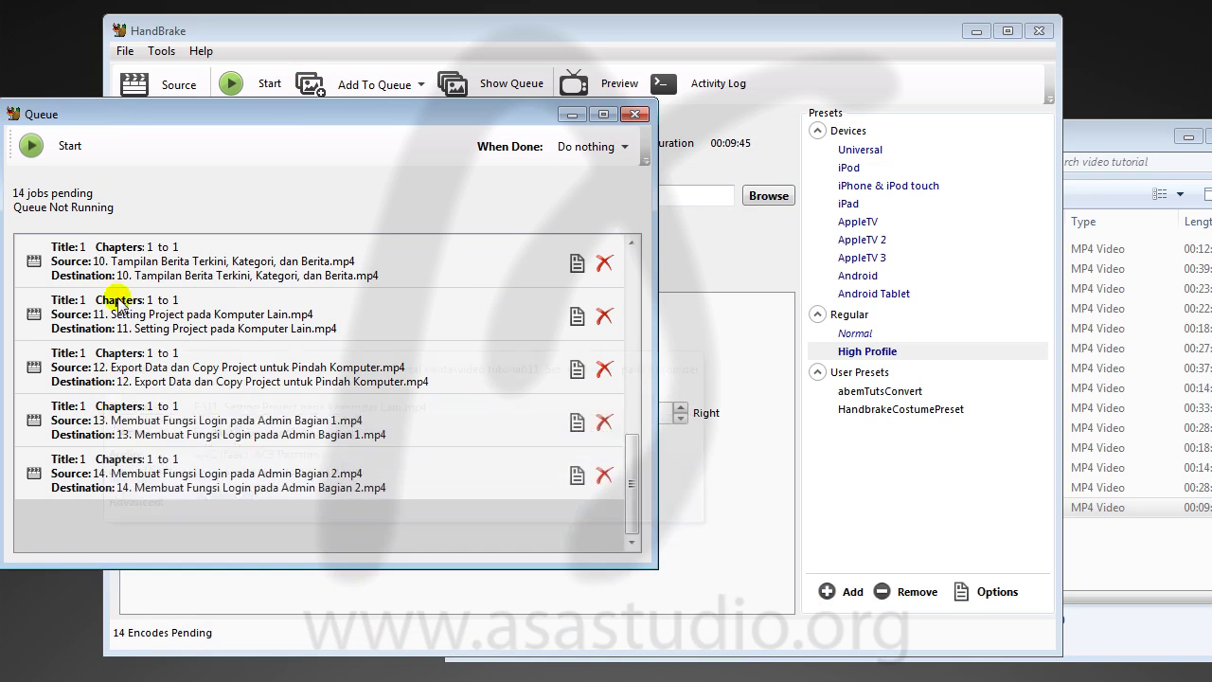
mouse_move(119, 464)
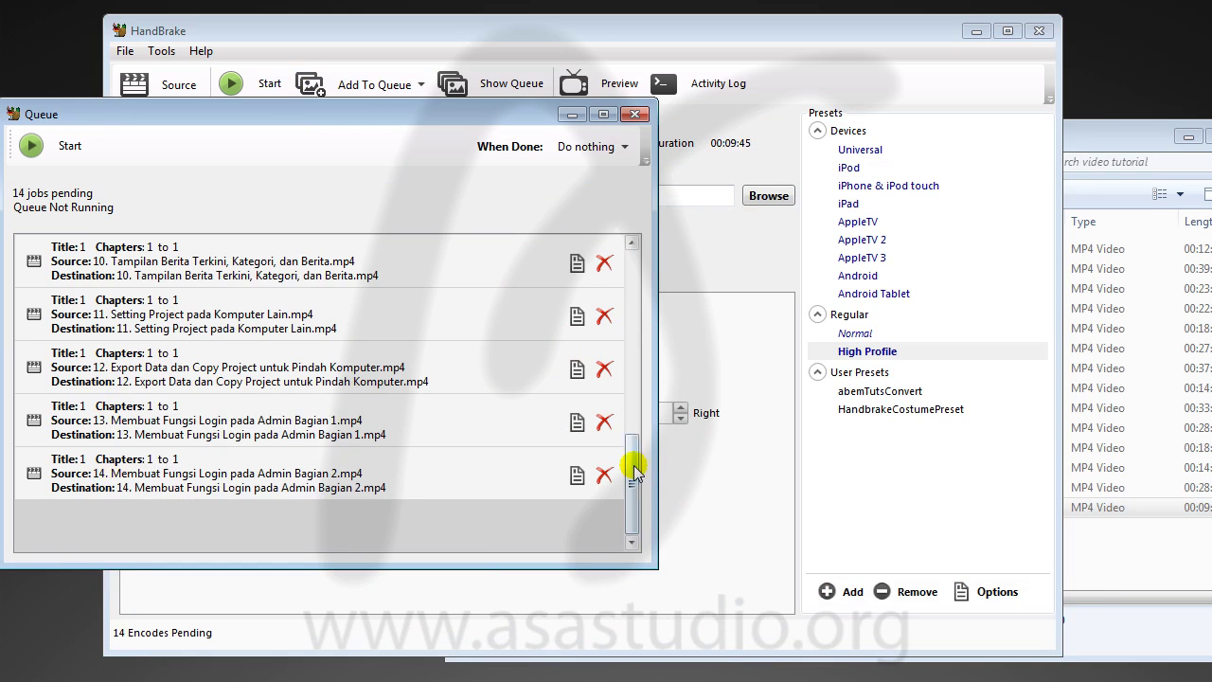
drag(633, 467, 630, 238)
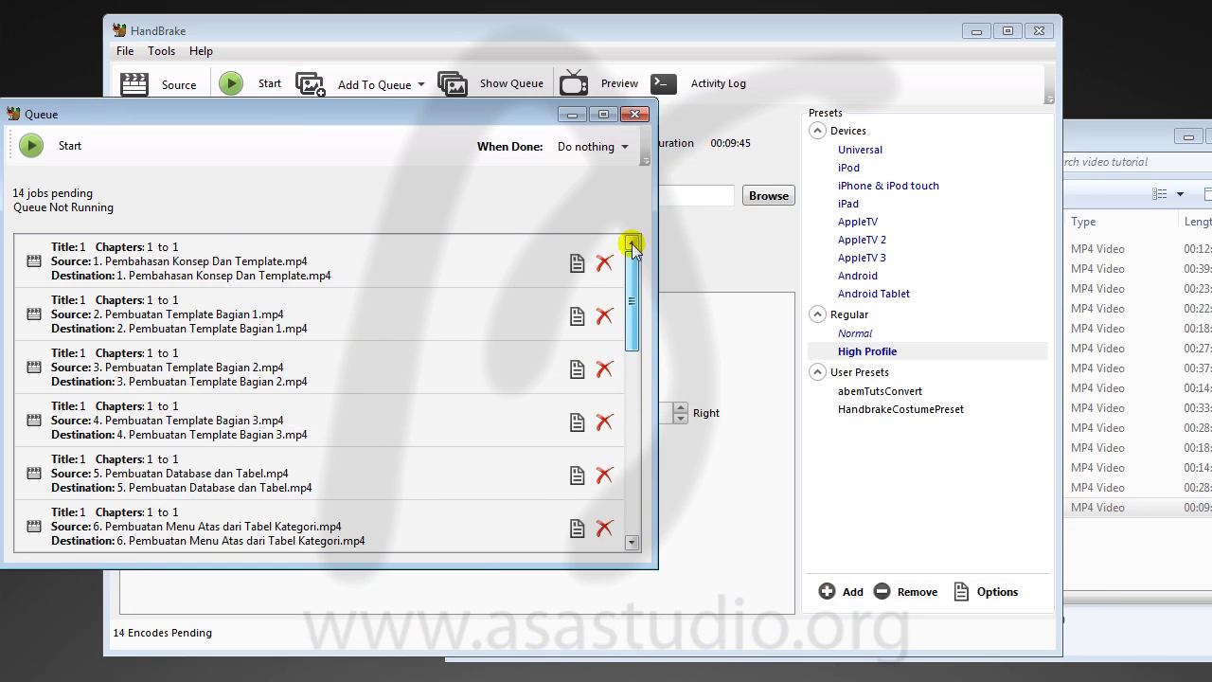
Step: Start the queue so lesson 1 begins encoding with 13 jobs still pending
click(51, 148)
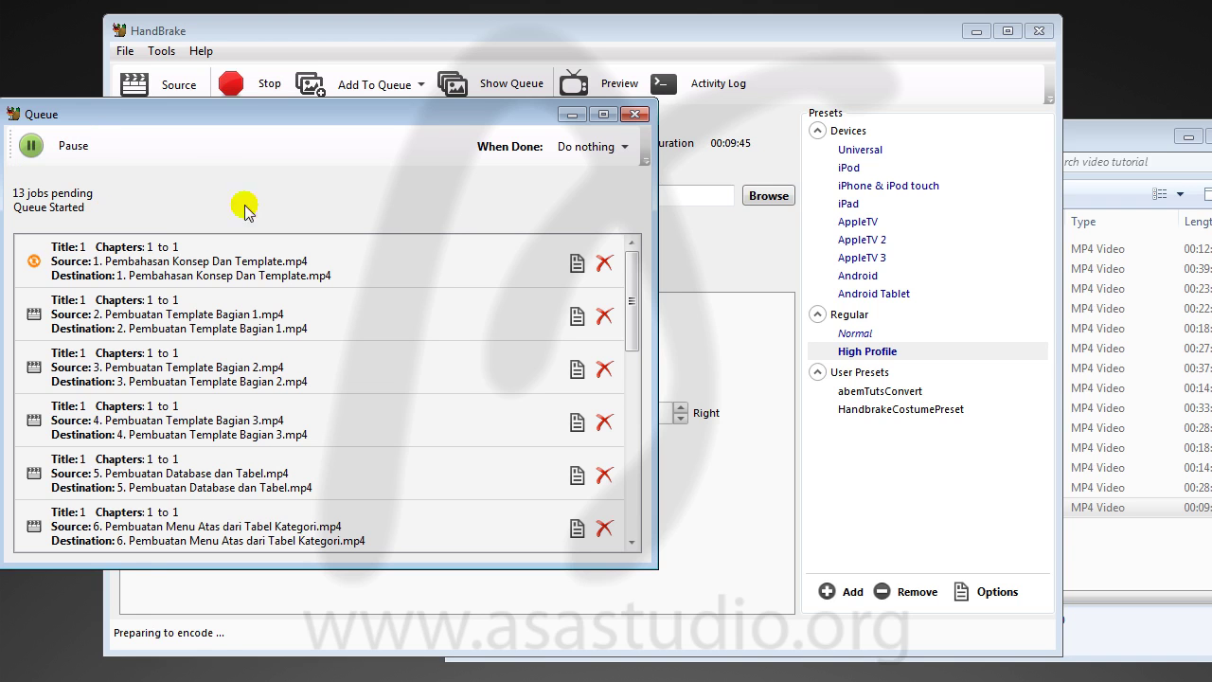
mouse_move(225, 342)
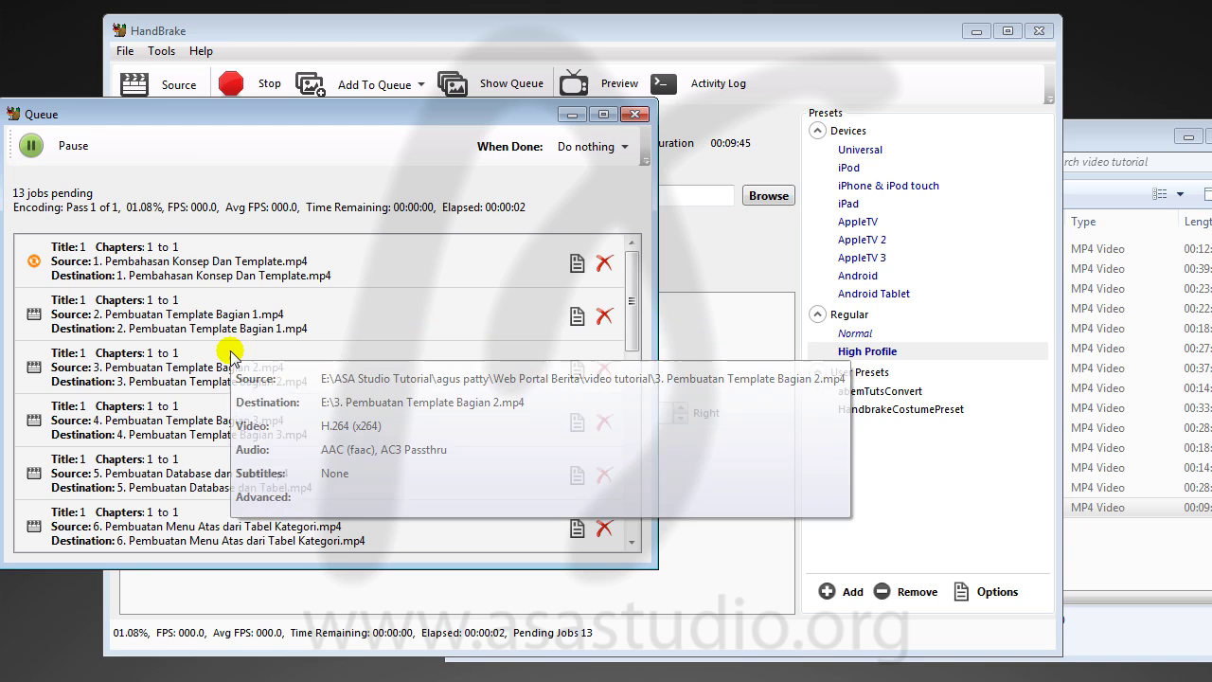